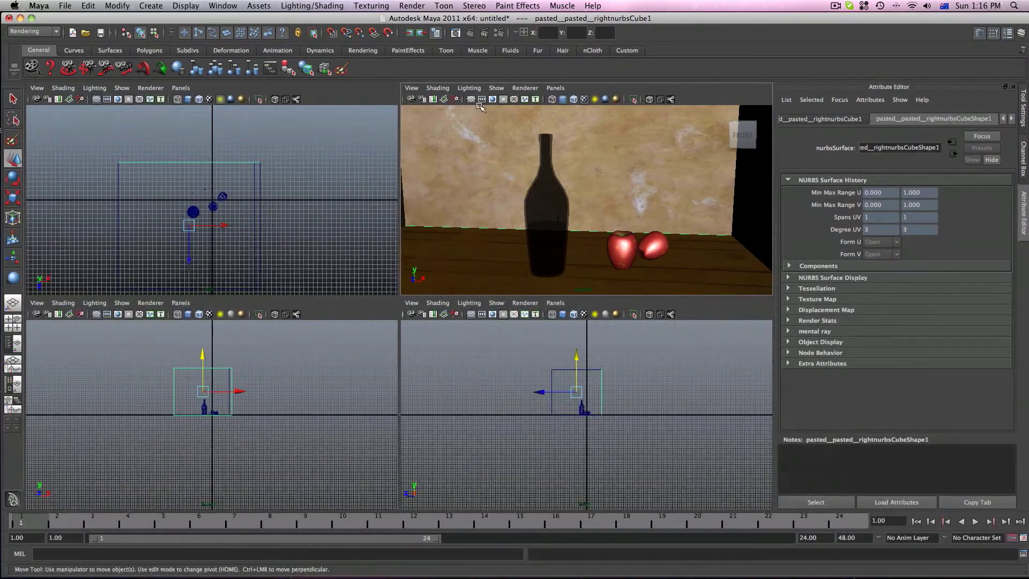
left_click(469, 88)
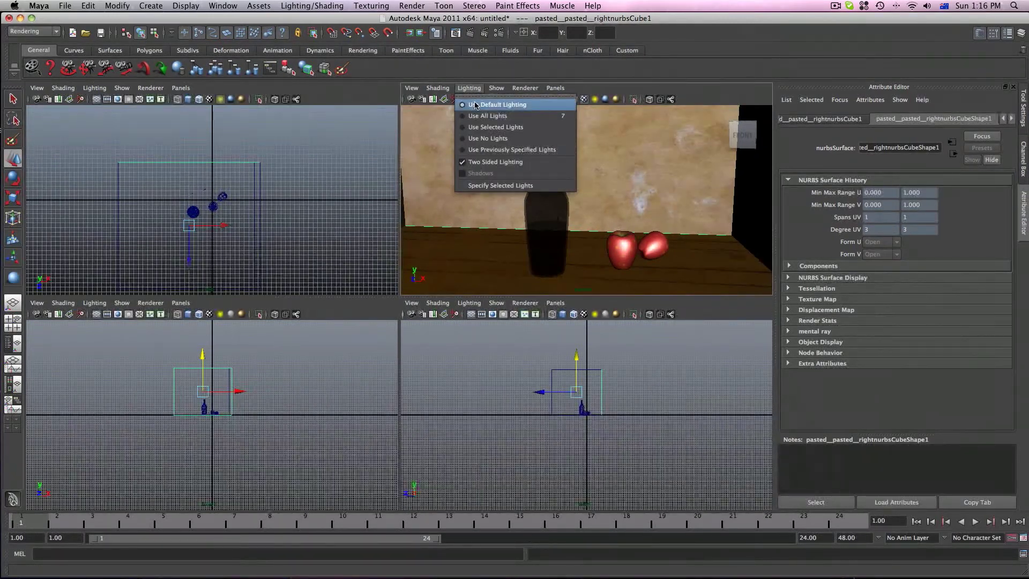
left_click(632, 201)
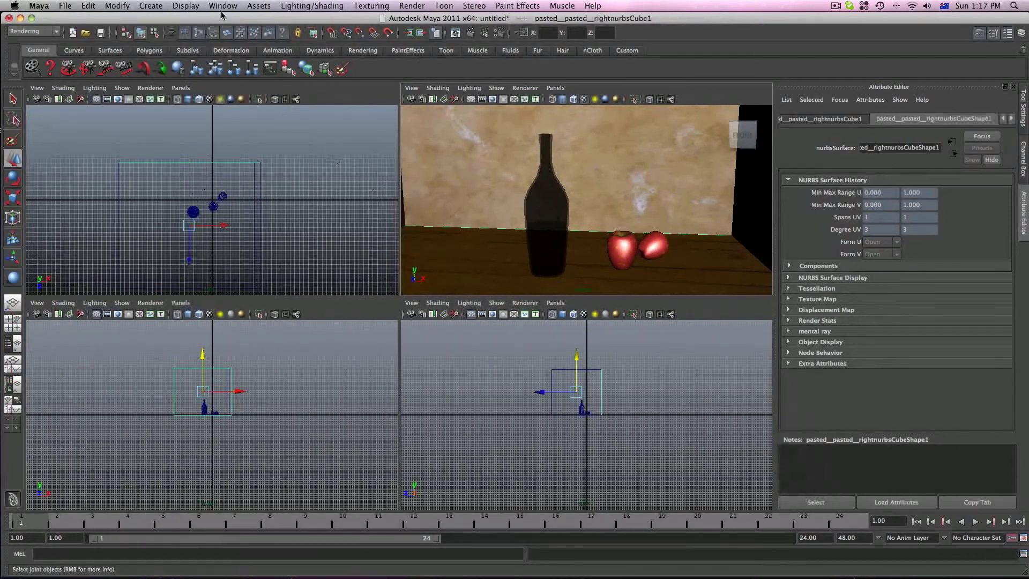
Create a spot light in the still-life scene.
left_click(185, 6)
mouse_move(155, 8)
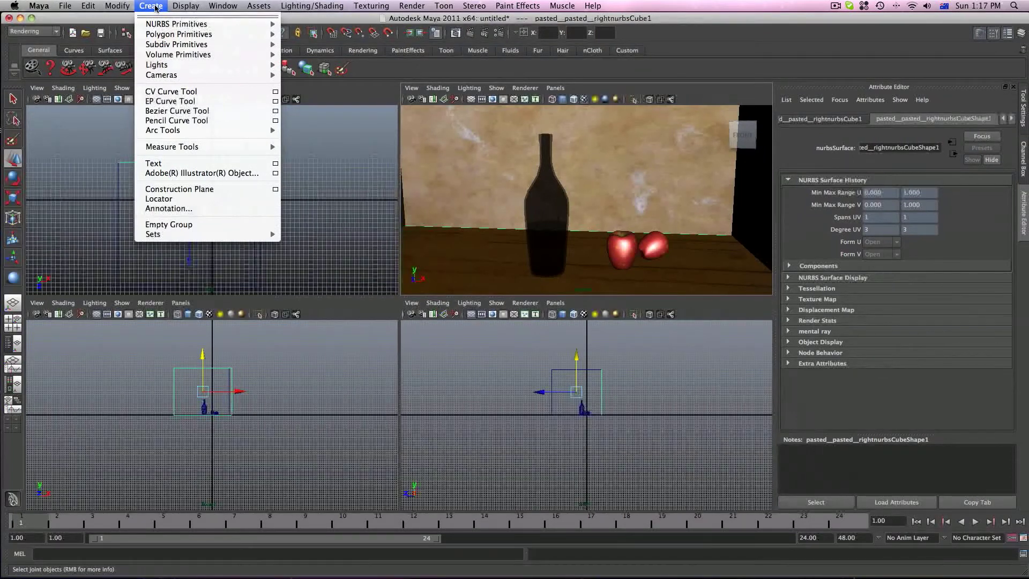
mouse_move(187, 66)
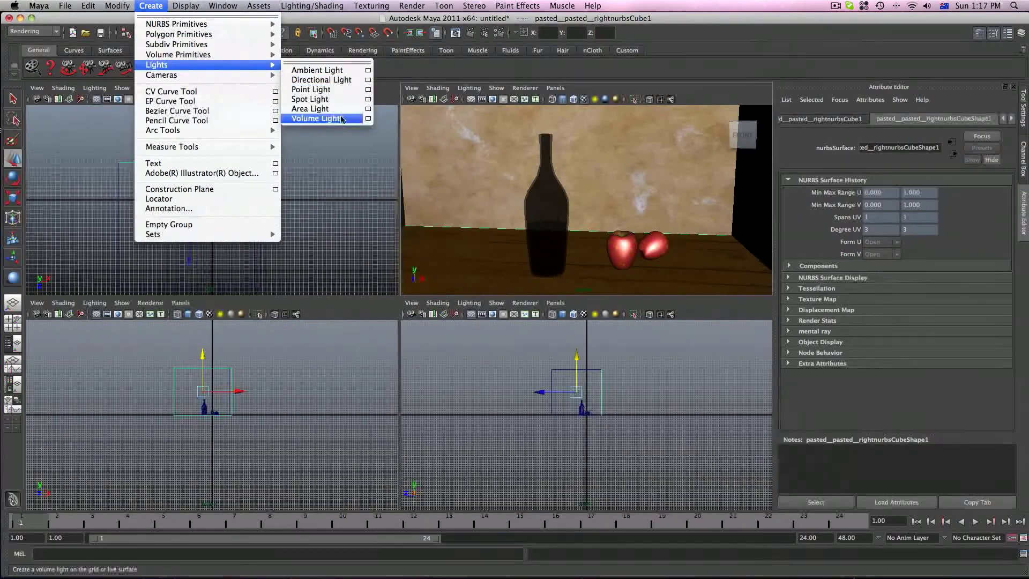
left_click(342, 98)
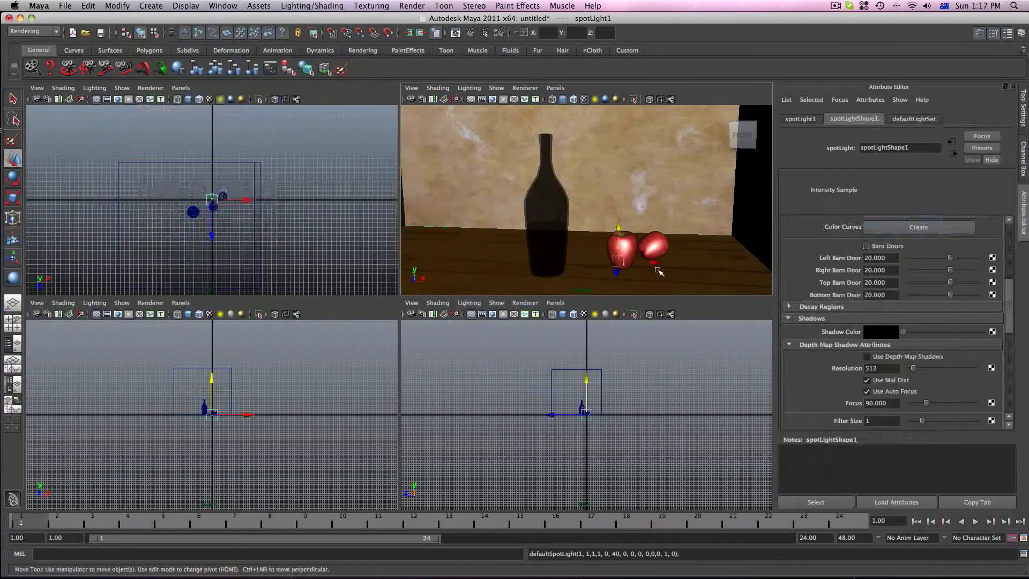
Raise the spot light to about 23 units high, bring it about 5.8 units forward, and rotate it downward toward the table.
left_click(554, 416)
left_click_drag(554, 416, 533, 416)
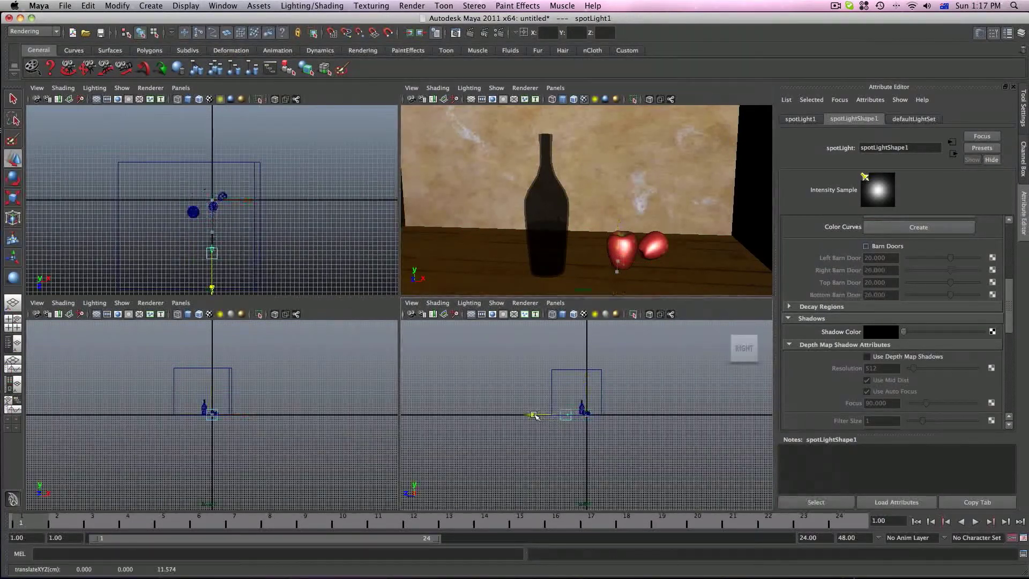
left_click_drag(569, 380, 573, 340)
left_click_drag(531, 374, 542, 375)
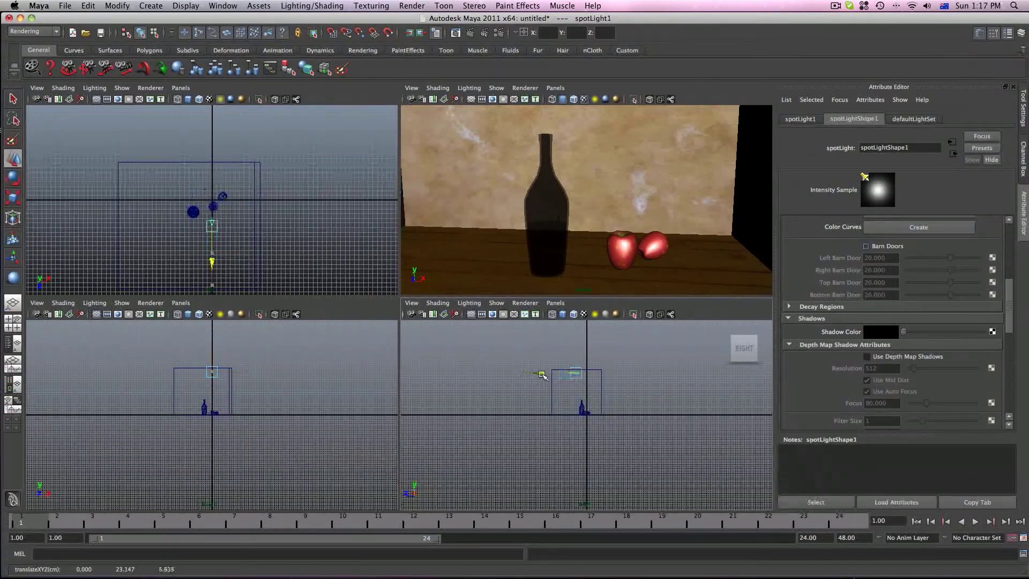
key("e")
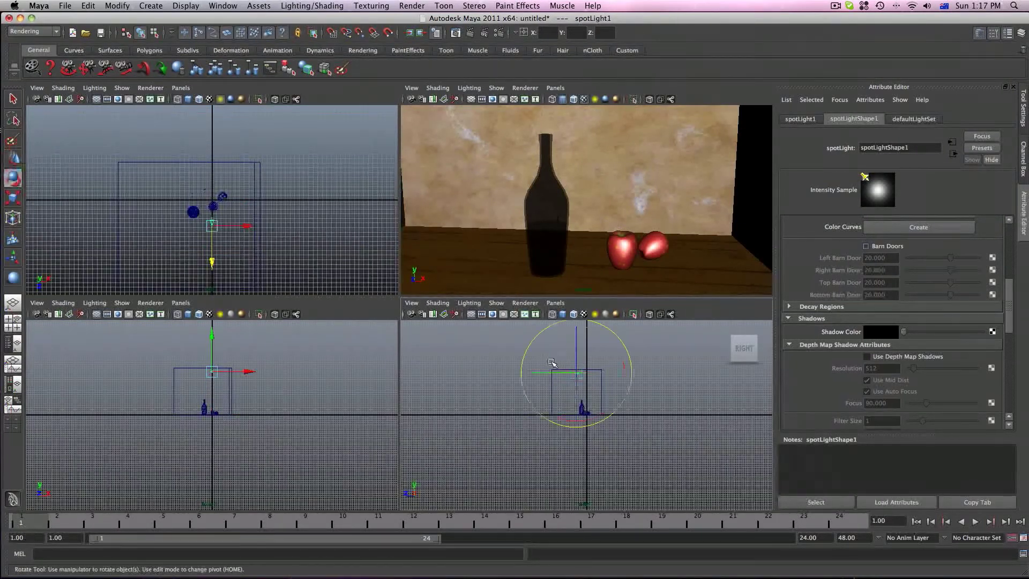
left_click_drag(625, 384, 582, 378)
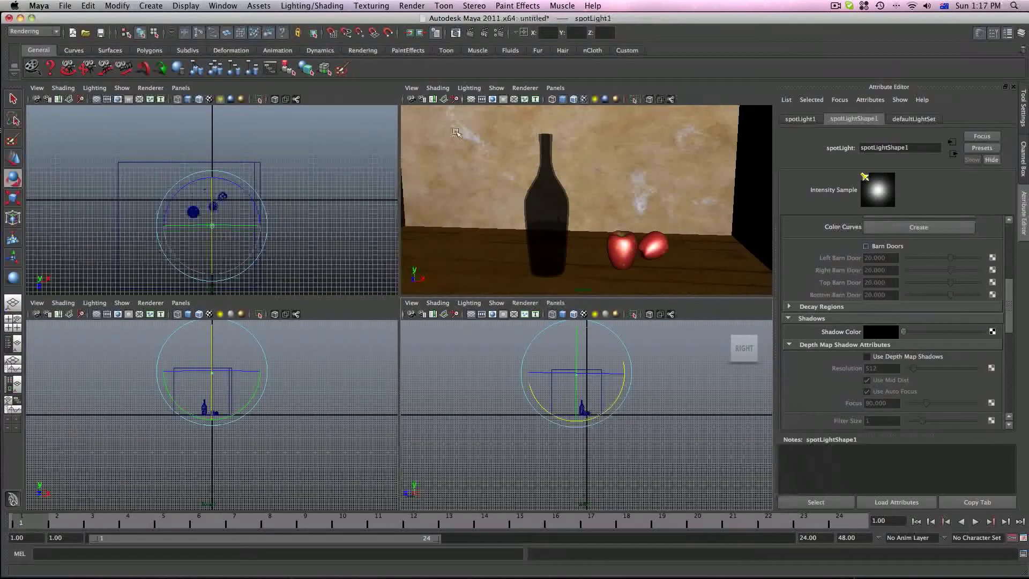
Display the perspective view with all scene lights and shift the spot light back until it is almost above the objects.
left_click(464, 89)
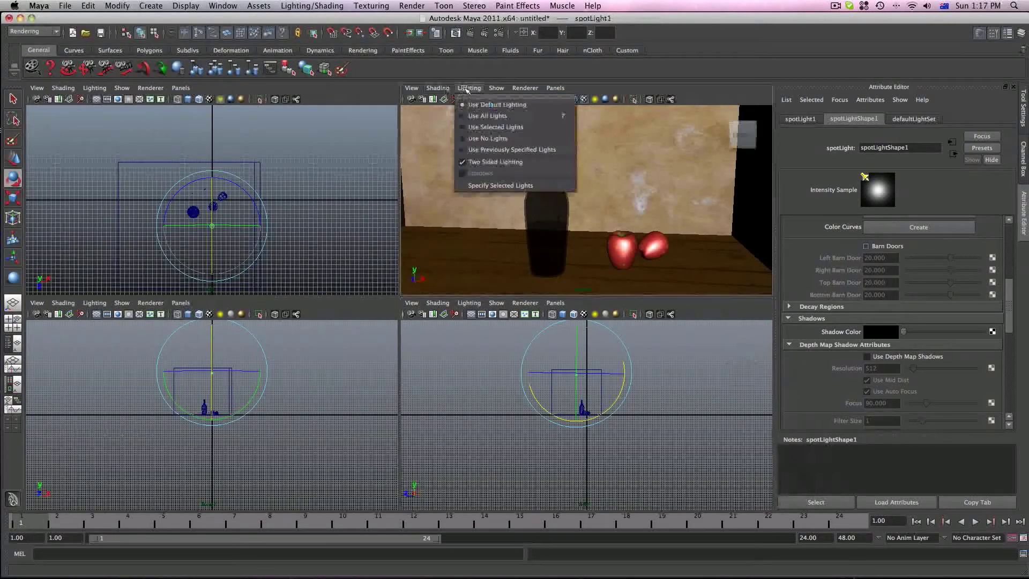
left_click(465, 119)
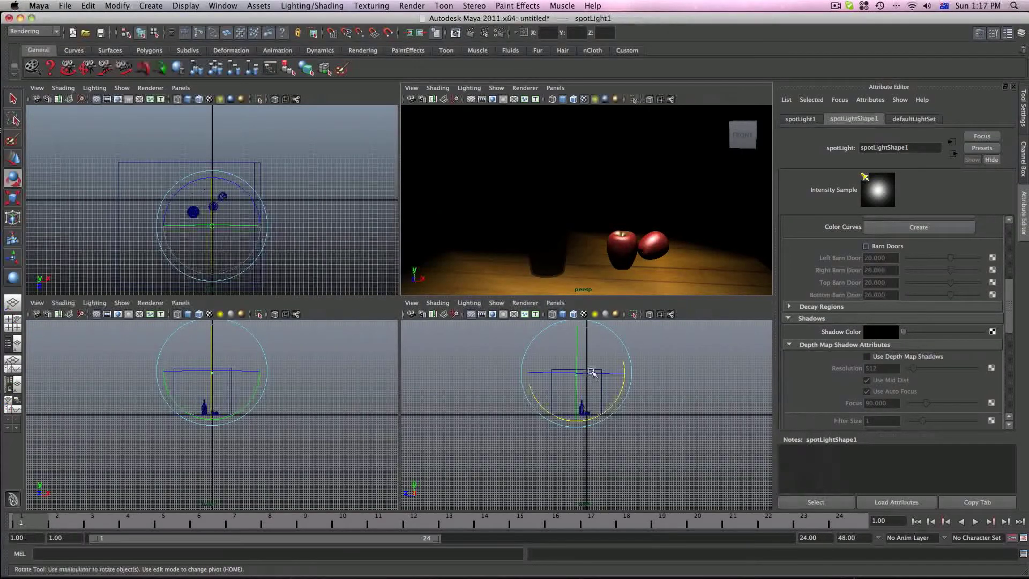
key("w")
left_click_drag(541, 372, 545, 372)
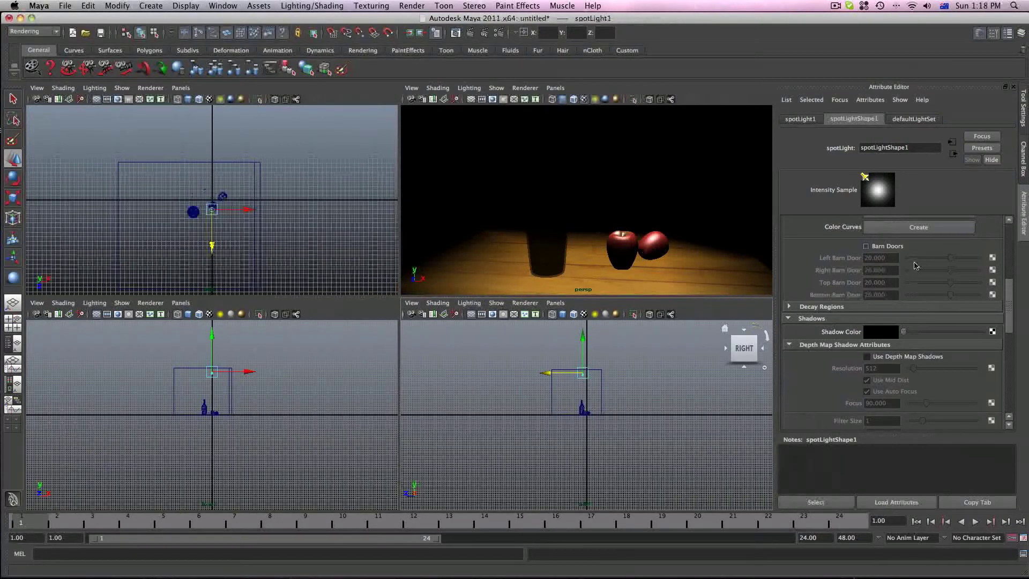
Widen the overhead spot light's cone angle to about 92.8 and lower its intensity to about 0.703.
scroll(914, 263, "up", 6)
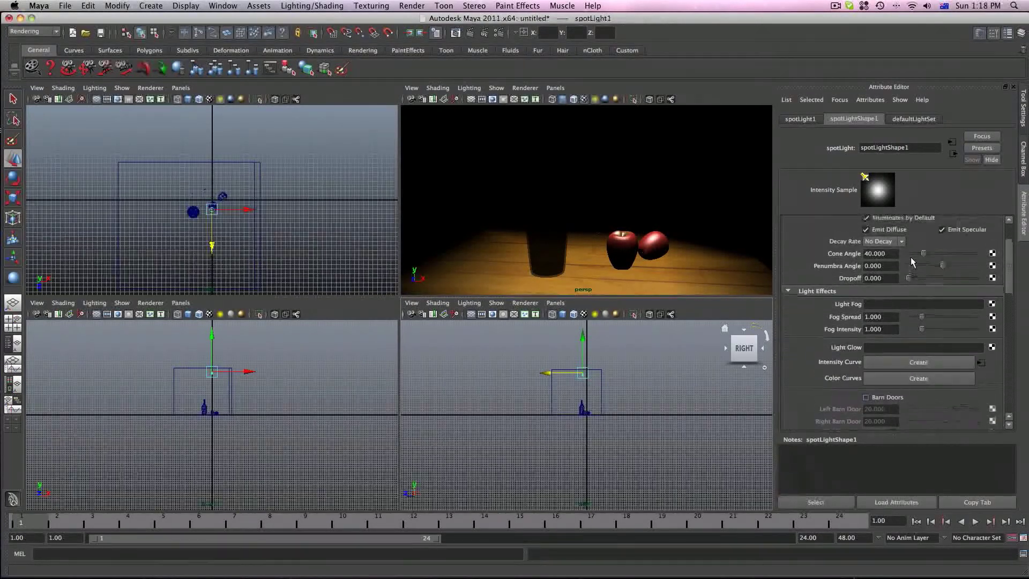
scroll(910, 258, "up", 3)
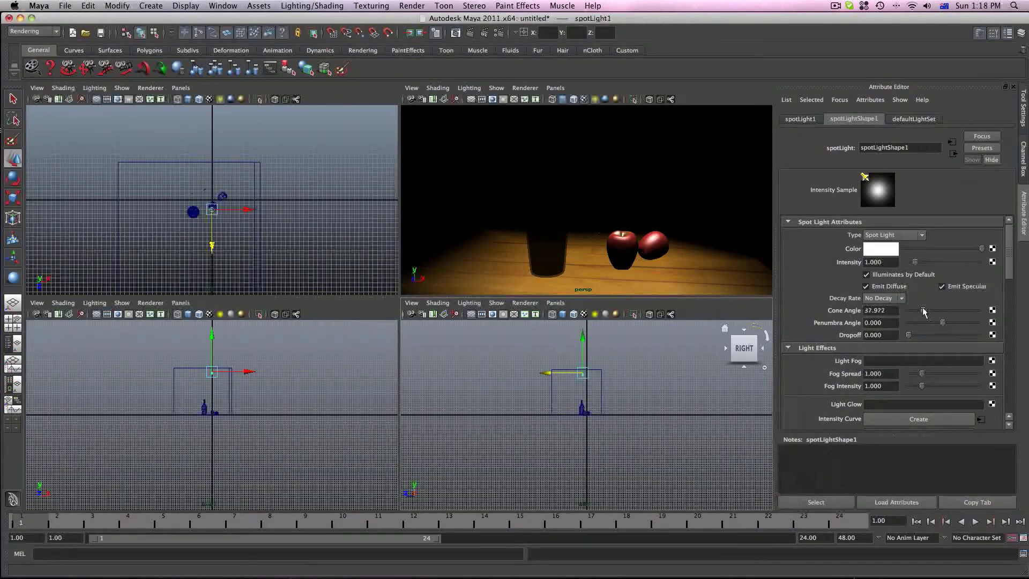
left_click_drag(922, 312, 944, 313)
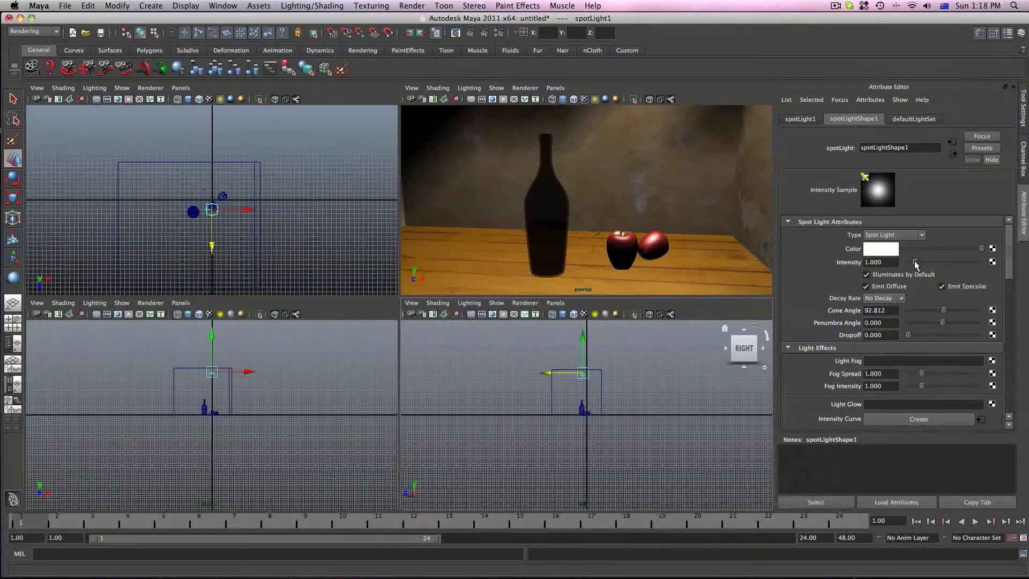
left_click_drag(915, 263, 913, 263)
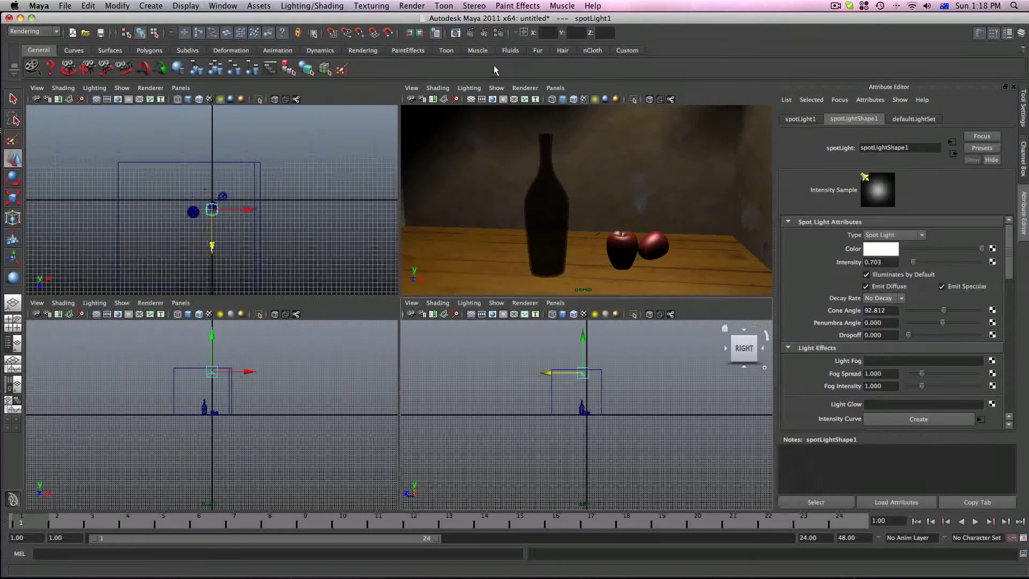
Render a test frame of the lit still life from the perspective camera and close the render window.
left_click(470, 34)
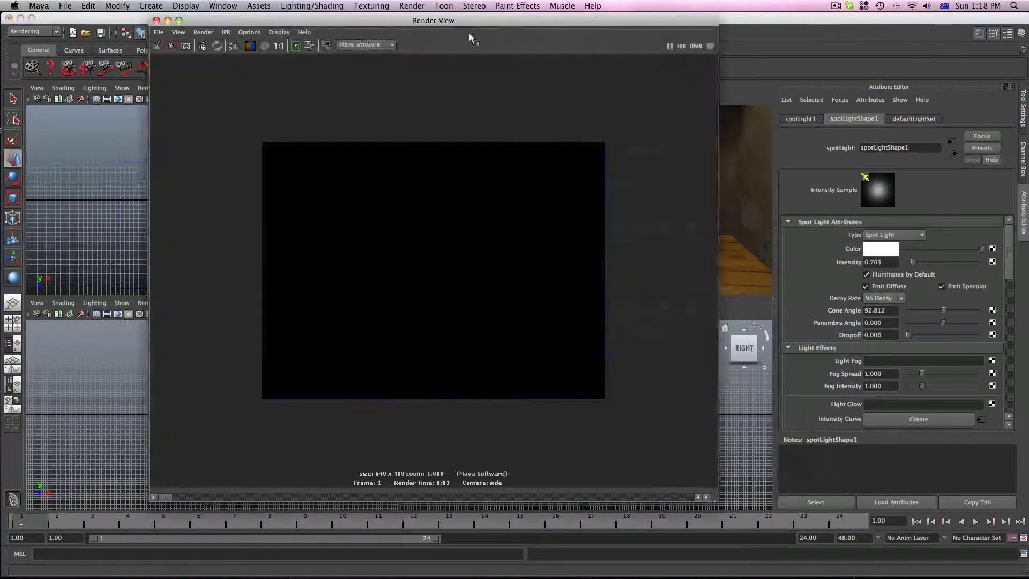
left_click(156, 20)
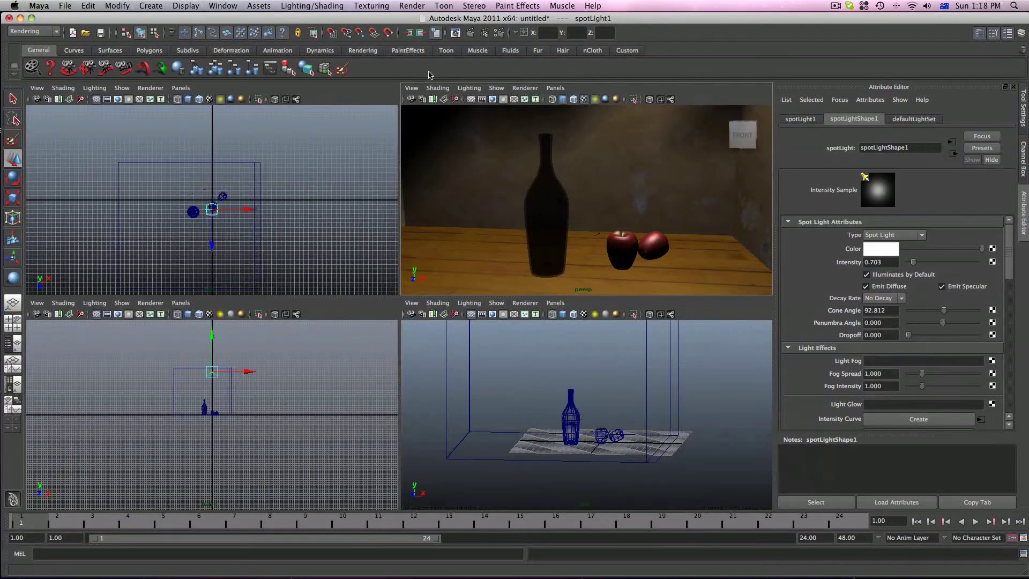
left_click(470, 33)
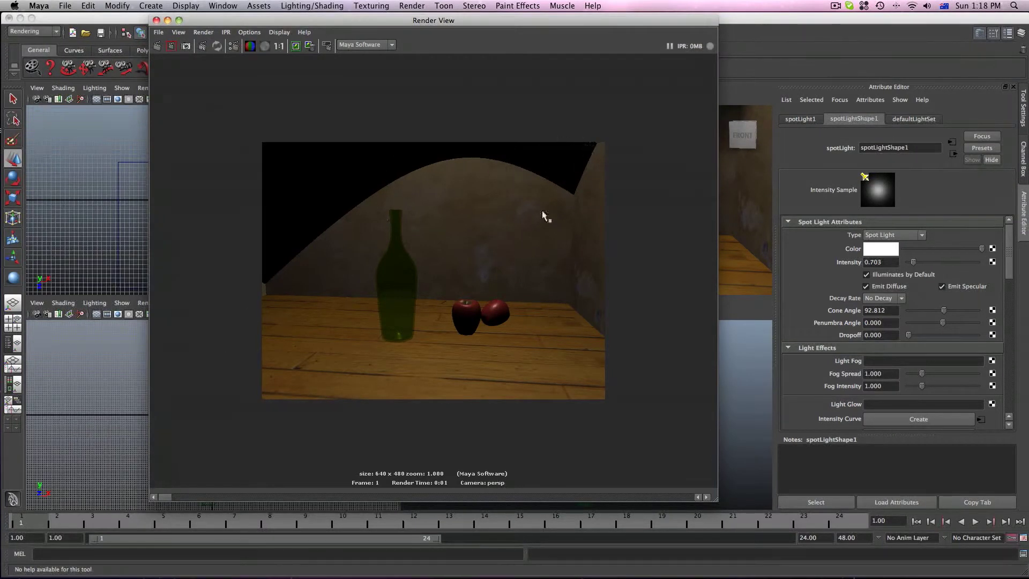
left_click(156, 21)
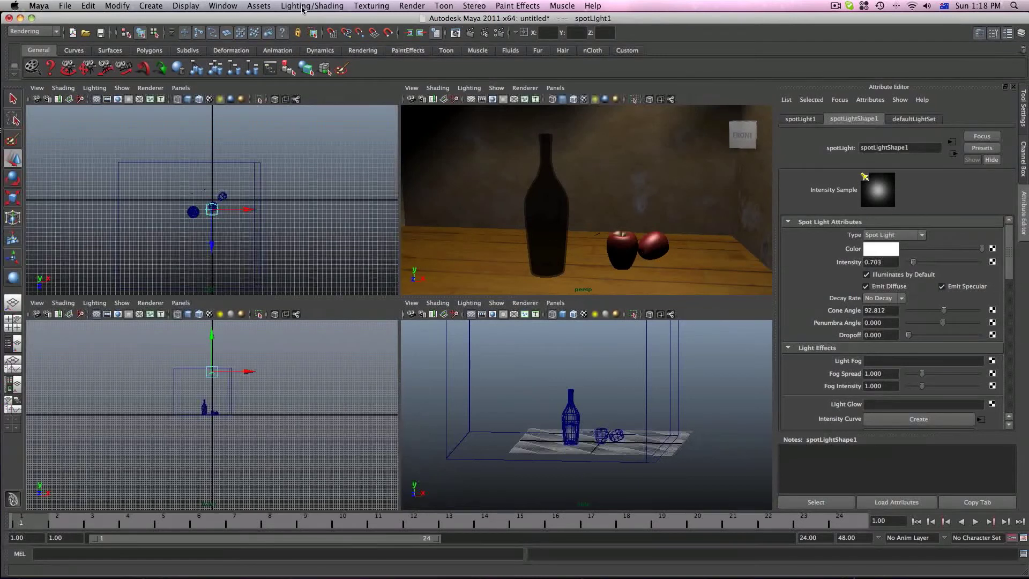
Create a second spot light and move it beyond the room's left wall, to about X -24.3 and Y 11.3.
left_click(151, 5)
mouse_move(224, 59)
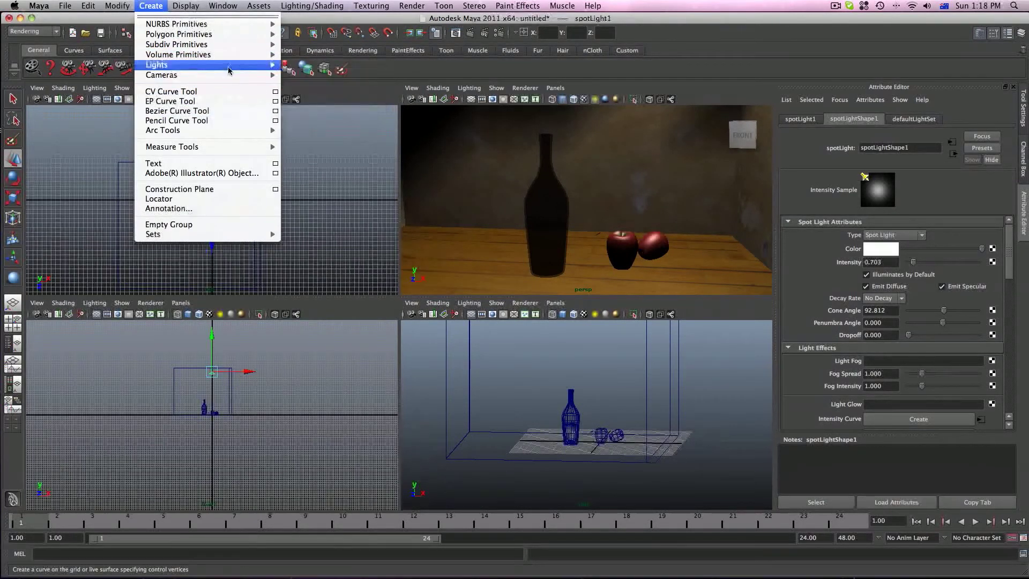
left_click(316, 99)
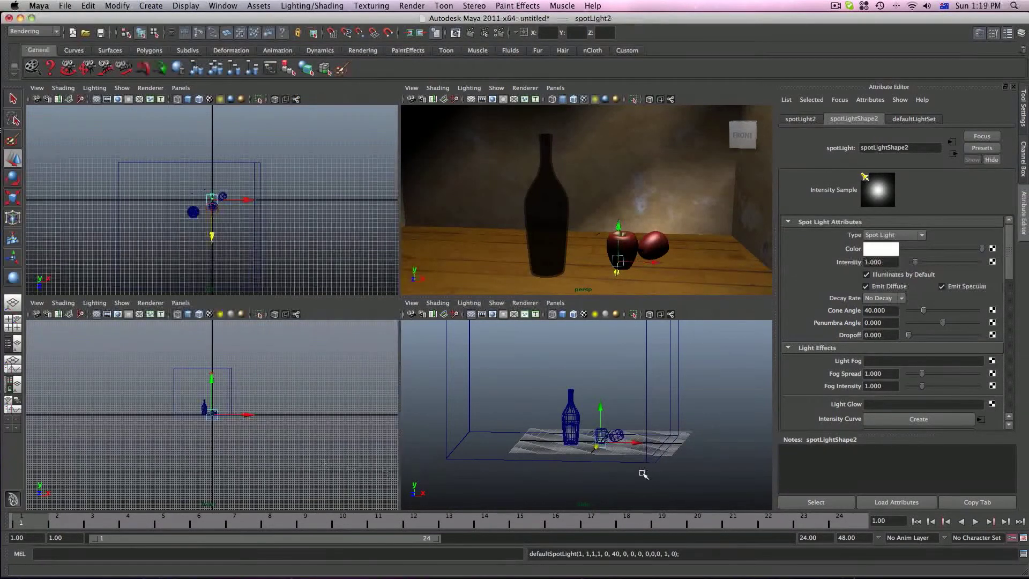
left_click(623, 442)
left_click_drag(624, 442, 454, 399)
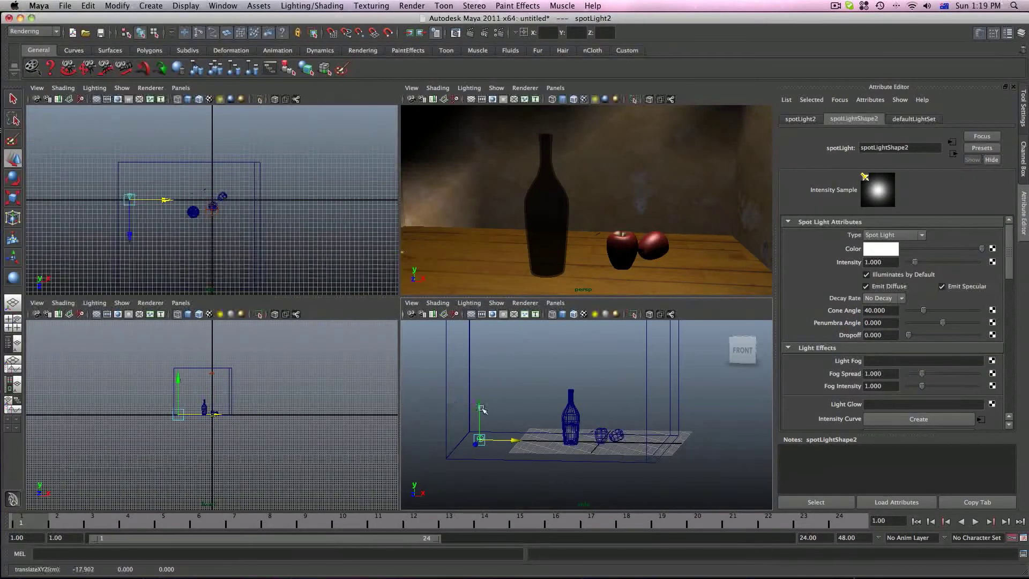
left_click_drag(516, 441, 443, 341)
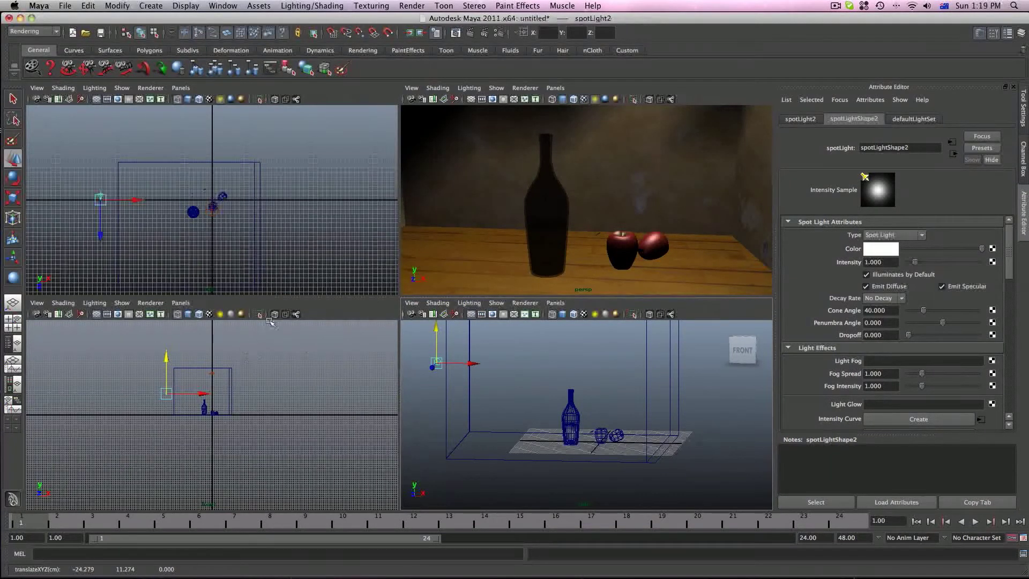
Move the second spot light to about X -4.2, in line with the bottle, and pull it toward the room's open front.
key("space")
scroll(603, 212, "down", 5)
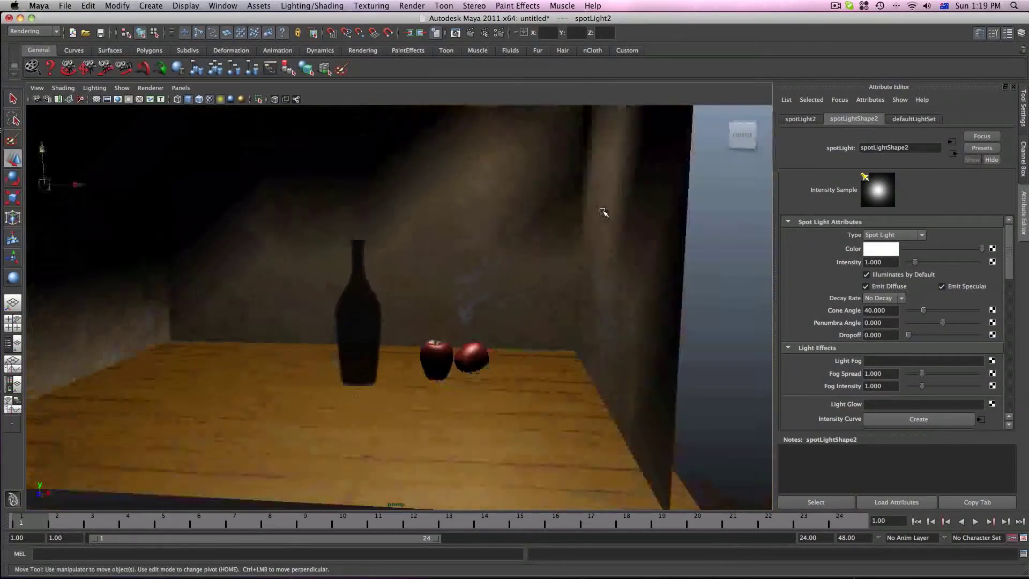
scroll(602, 212, "down", 8)
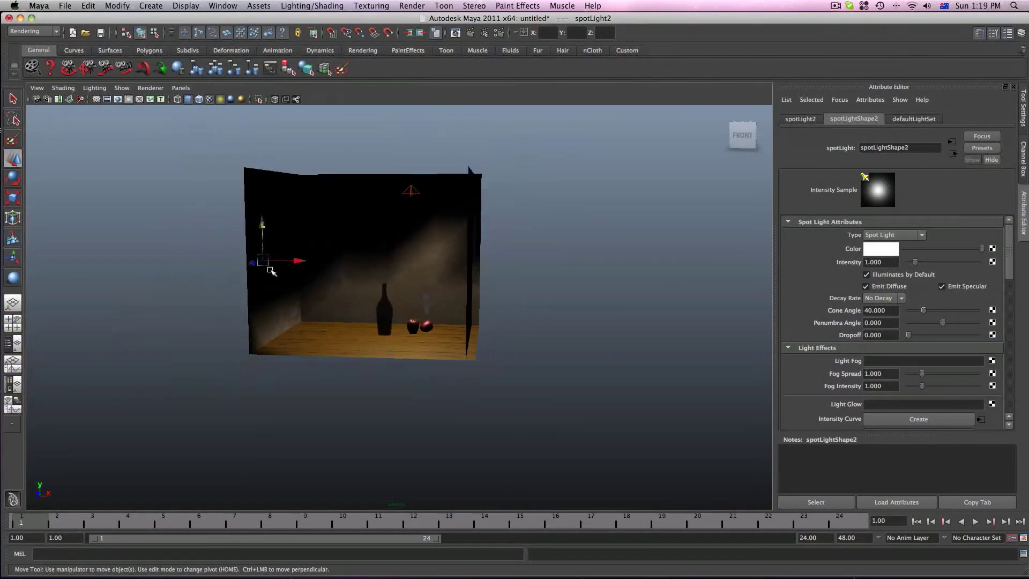
left_click_drag(292, 262, 403, 268)
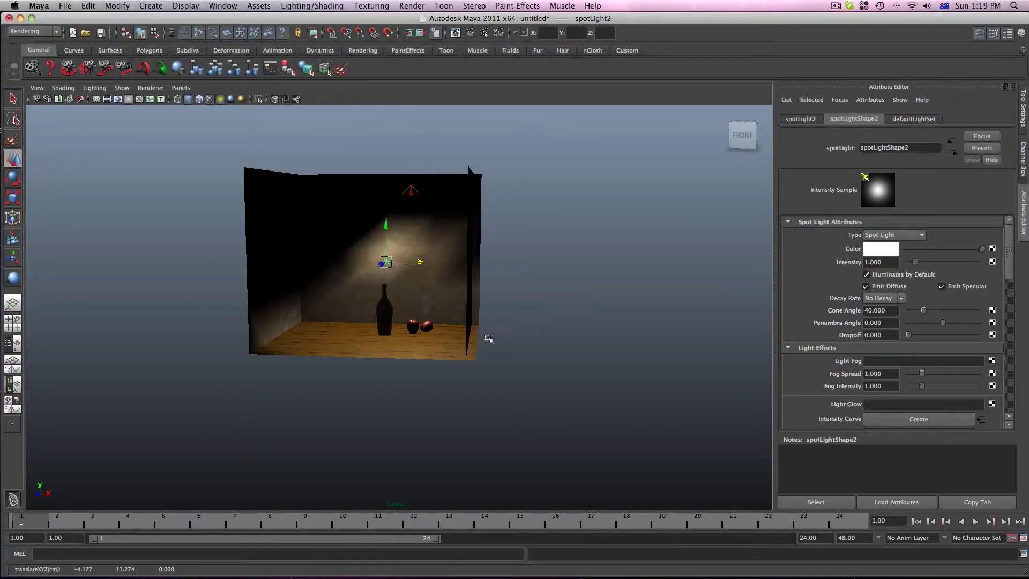
left_click_drag(492, 340, 285, 301, "alt")
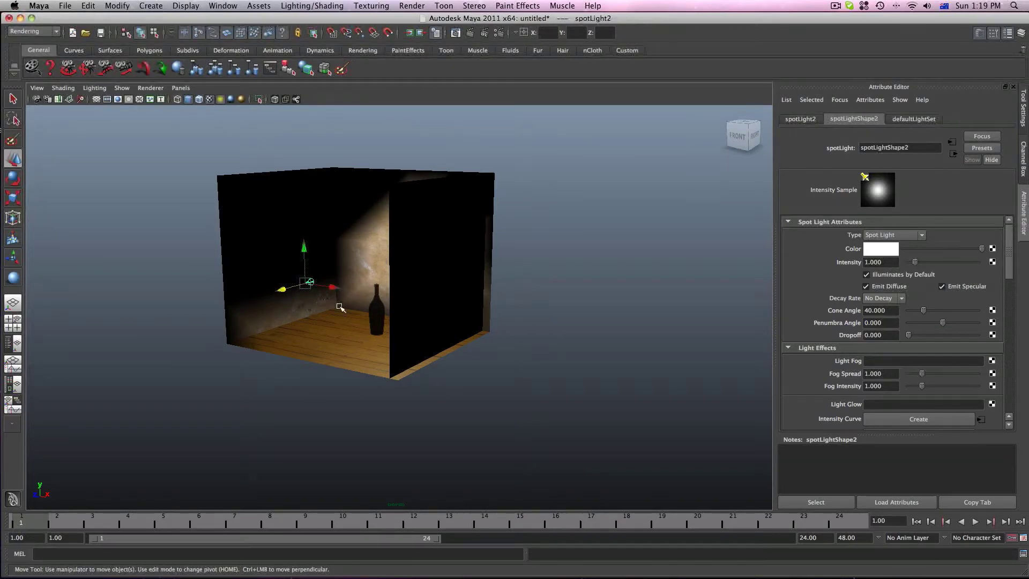
left_click_drag(333, 326, 372, 330, "alt")
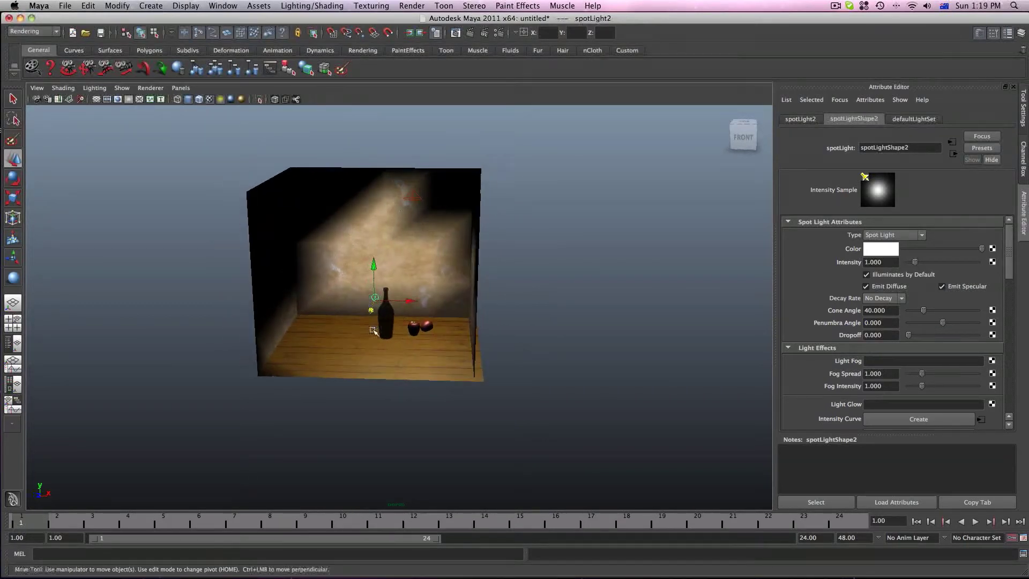
Examine how the second spot light falls on the bottle, the apples and the back wall.
scroll(372, 329, "up", 5)
scroll(373, 331, "up", 5)
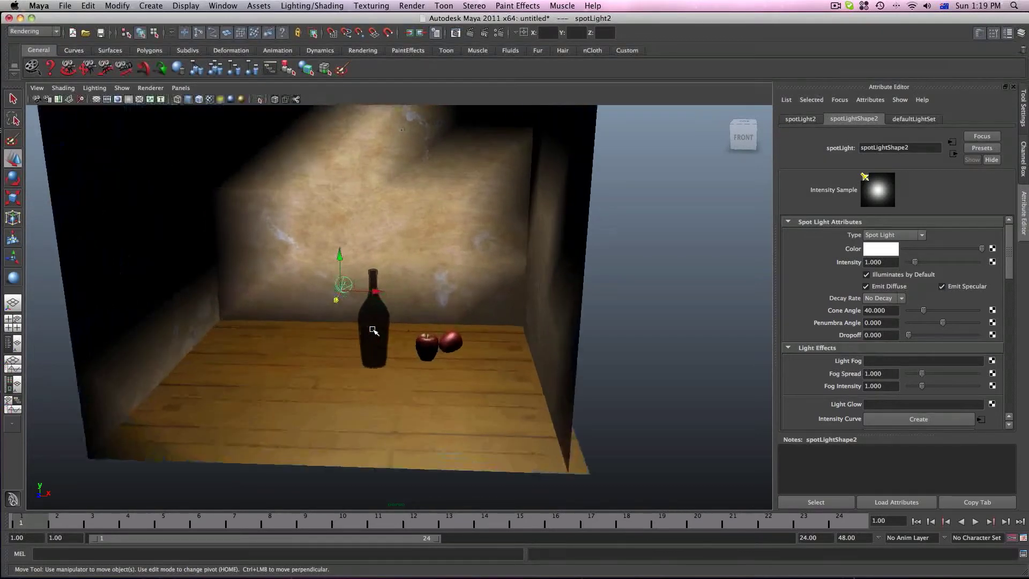
middle_click_drag(372, 331, 436, 317, "alt")
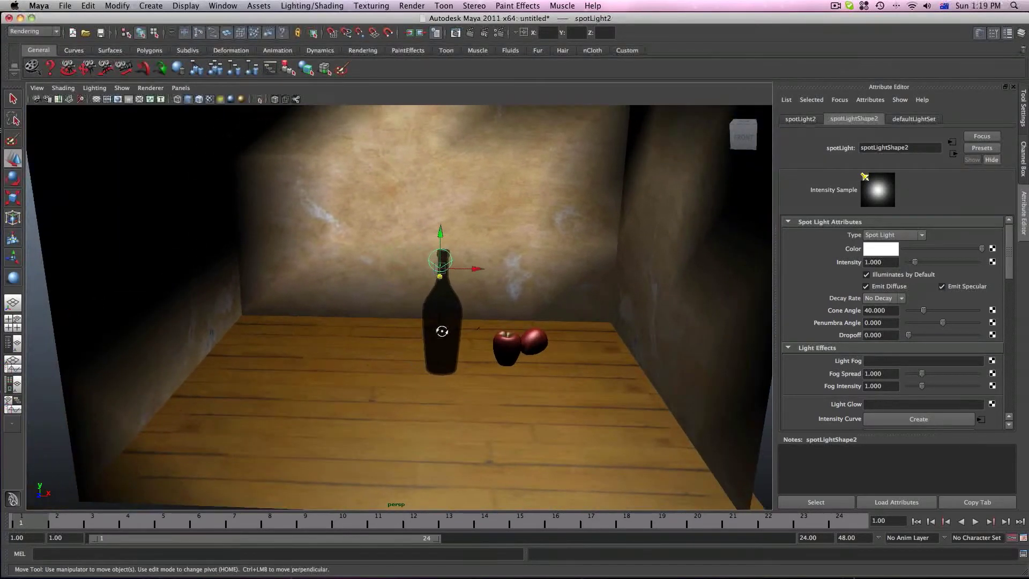
left_click_drag(439, 321, 446, 321, "alt")
middle_click_drag(446, 319, 444, 361, "alt")
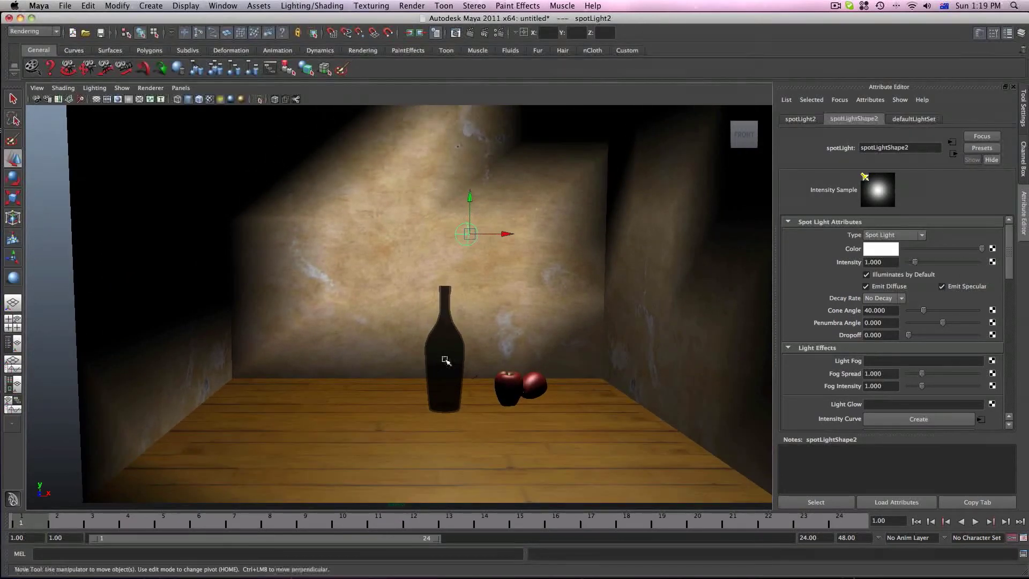
scroll(443, 361, "up", 3)
left_click_drag(442, 358, 437, 358, "alt")
scroll(437, 358, "up", 4)
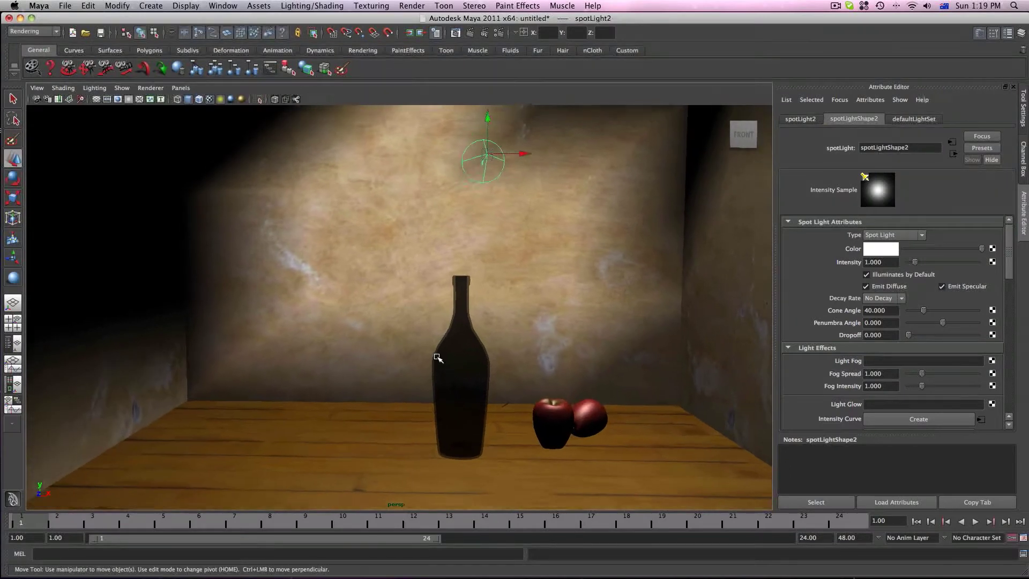
key("space")
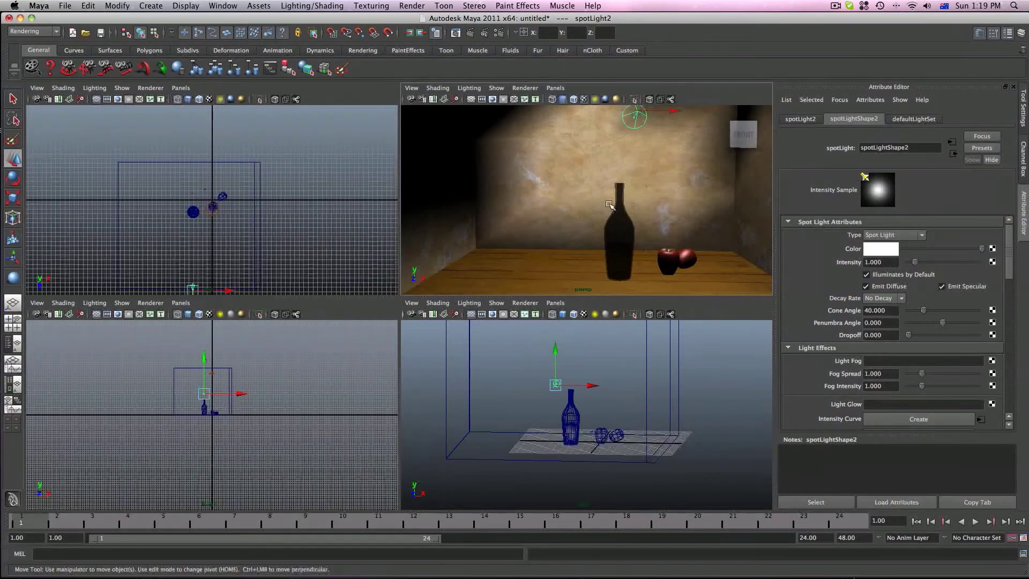
key("space")
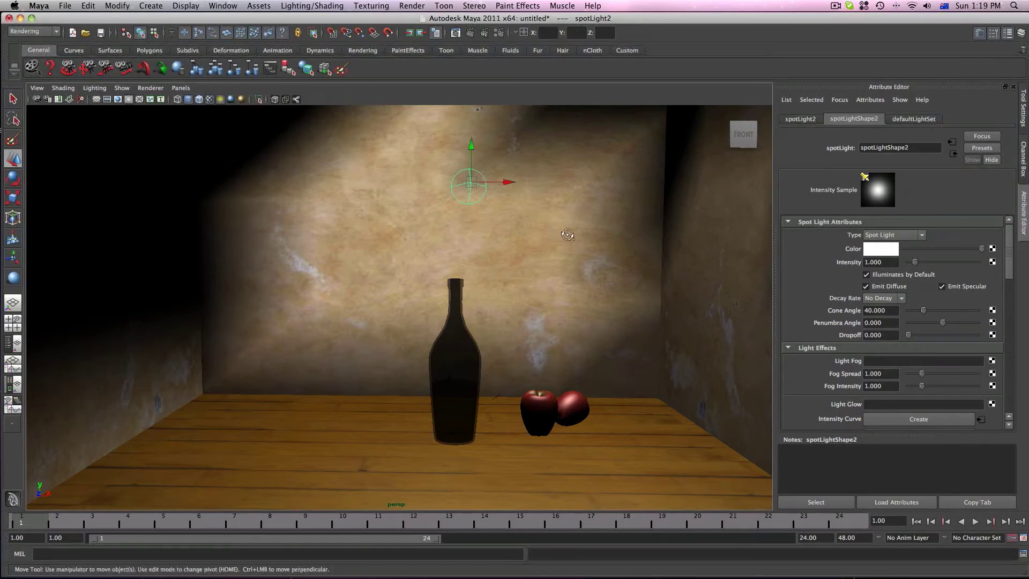
Set the second spot light's intensity to about 0.938 and widen its cone angle to about 91.4.
left_click_drag(567, 235, 529, 230, "alt")
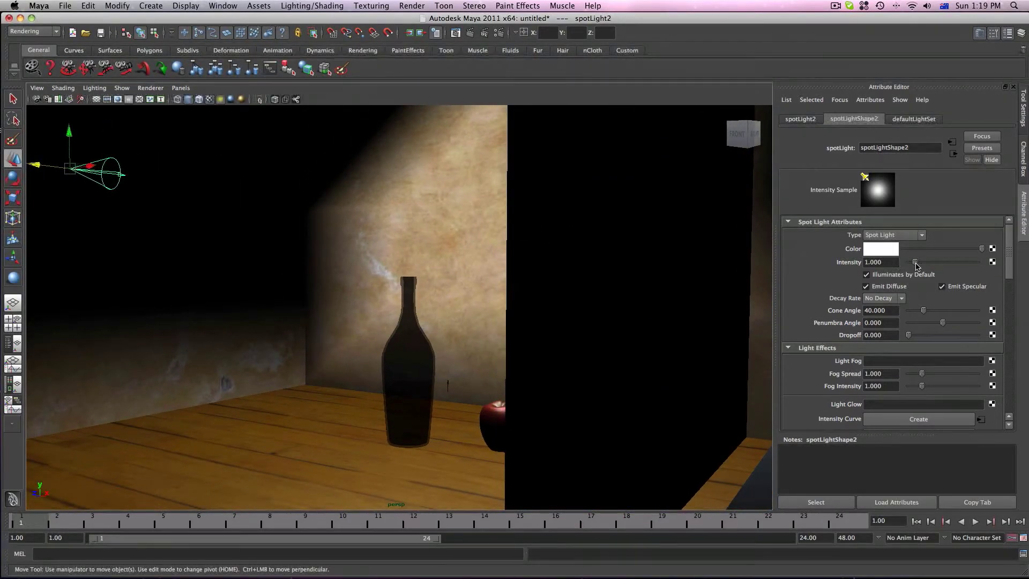
left_click_drag(916, 264, 915, 264)
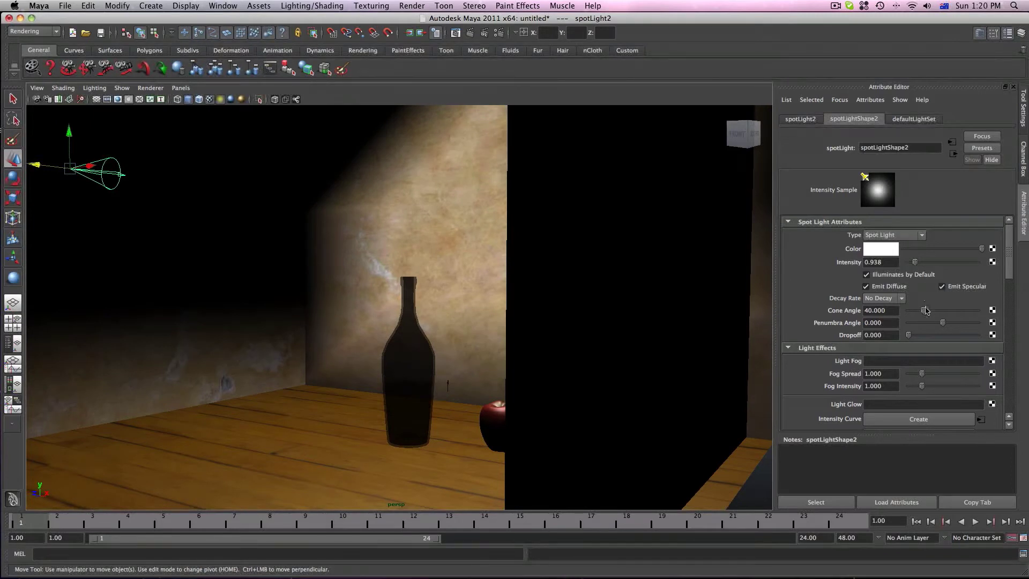
left_click_drag(926, 311, 944, 317)
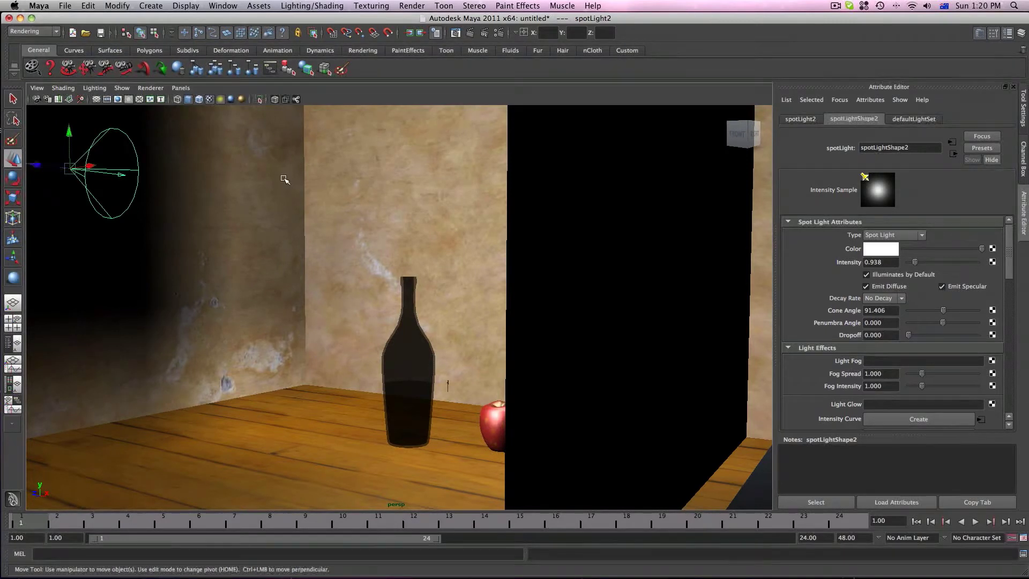
Rotate the second spot light slightly about its vertical axis to aim it into the room.
key("e")
right_click_drag(218, 166, 186, 169, "alt")
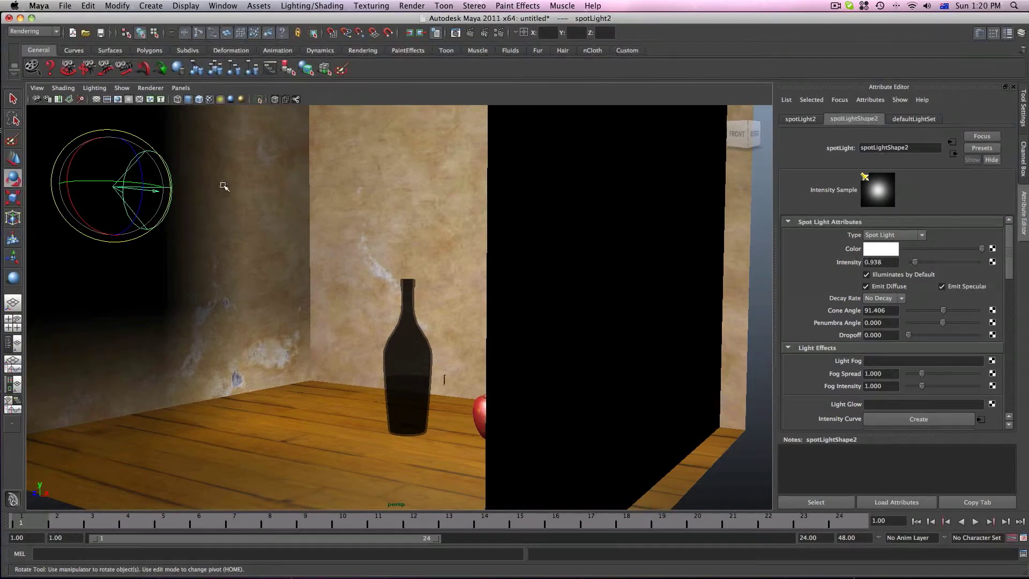
left_click_drag(242, 185, 295, 200, "alt")
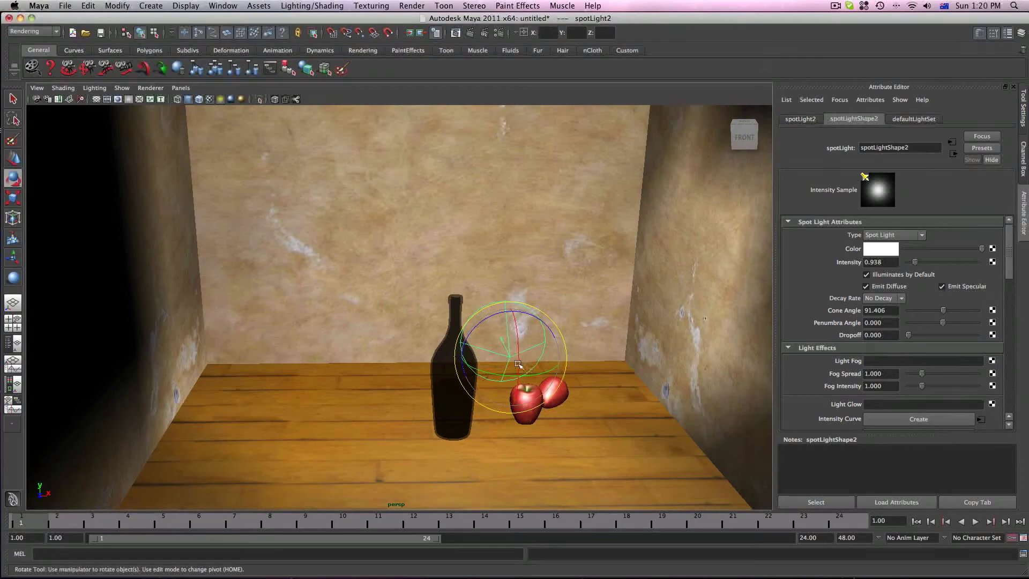
left_click_drag(519, 364, 492, 365)
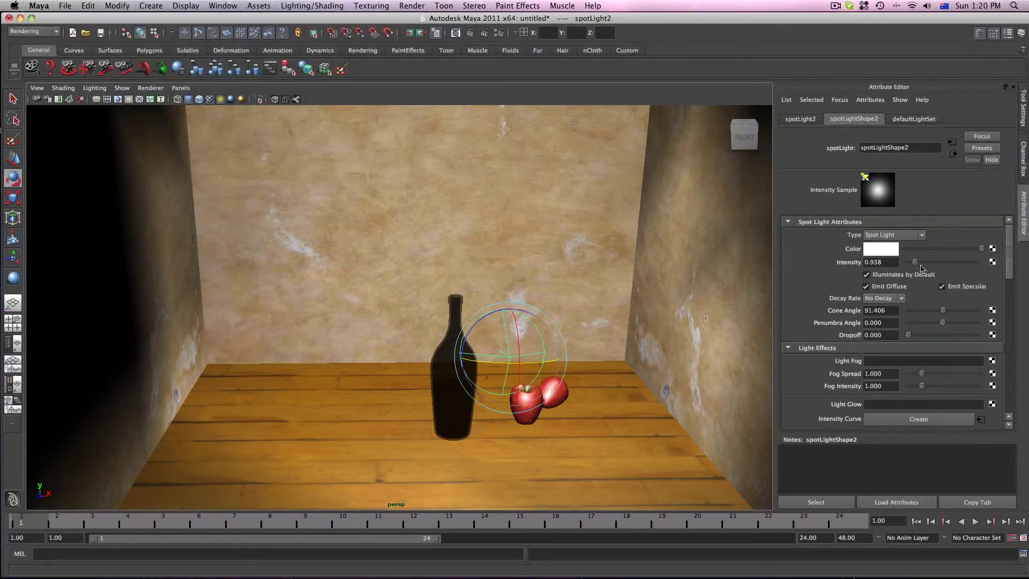
Render a test frame with both spot lights, inspect the overlapping light cones, and close the render window.
left_click(471, 34)
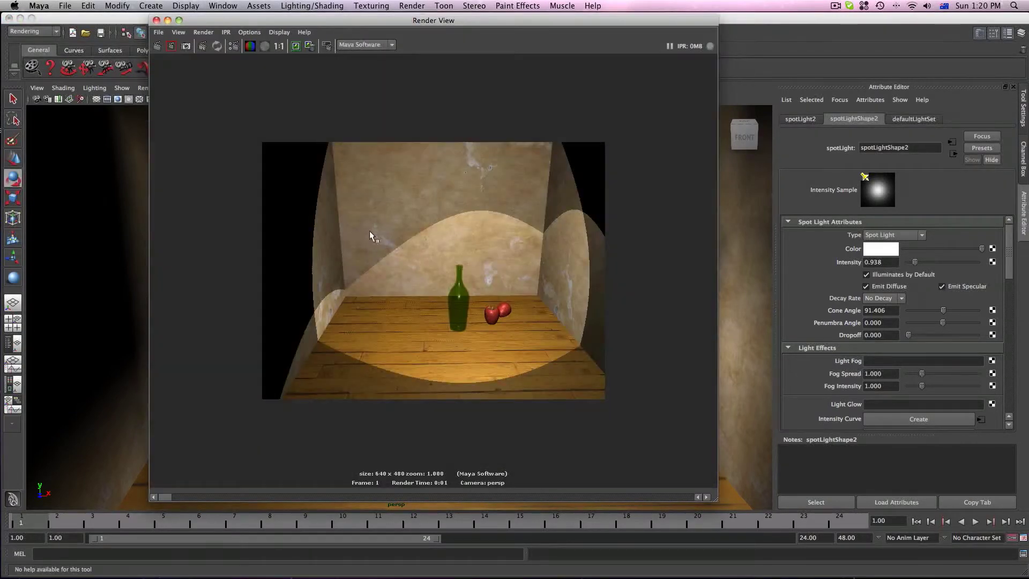
scroll(413, 195, "up", 2)
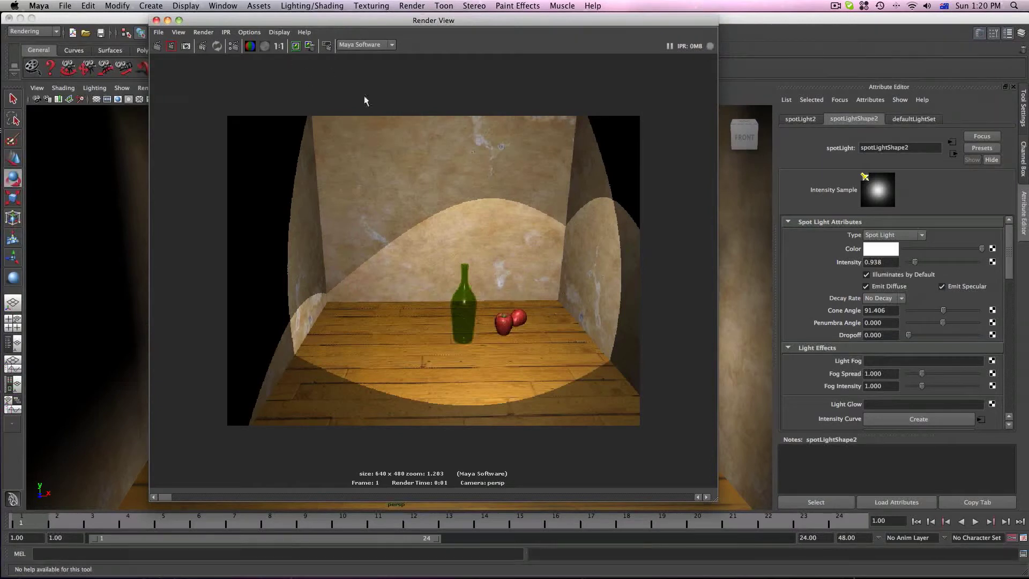
scroll(448, 166, "down", 2)
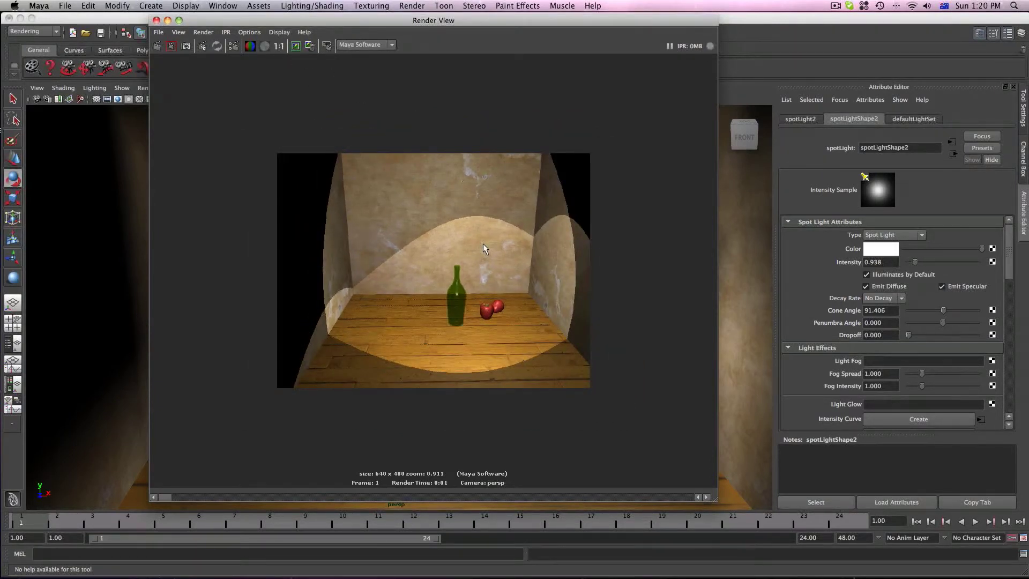
key("space")
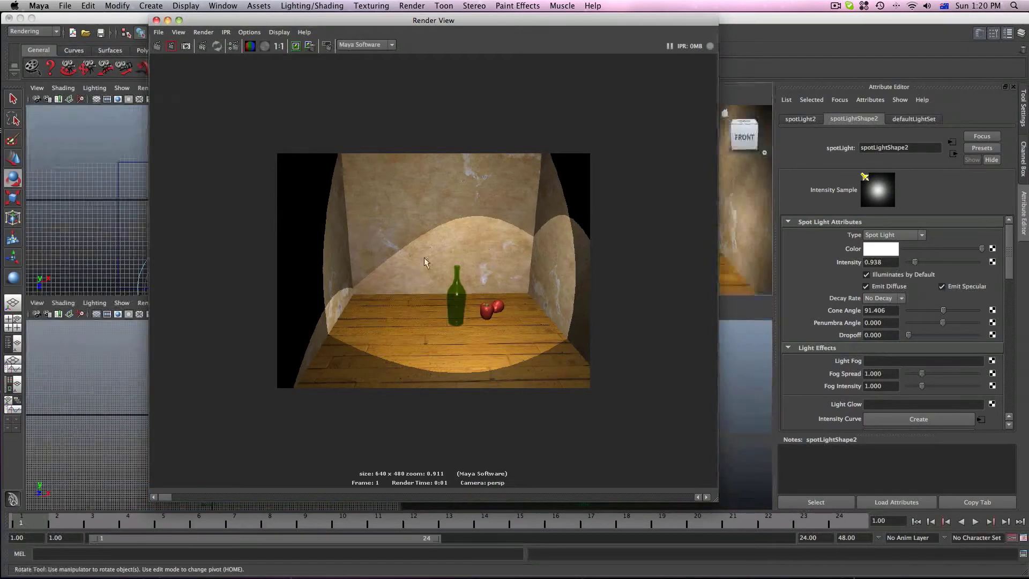
key("space")
left_click(156, 20)
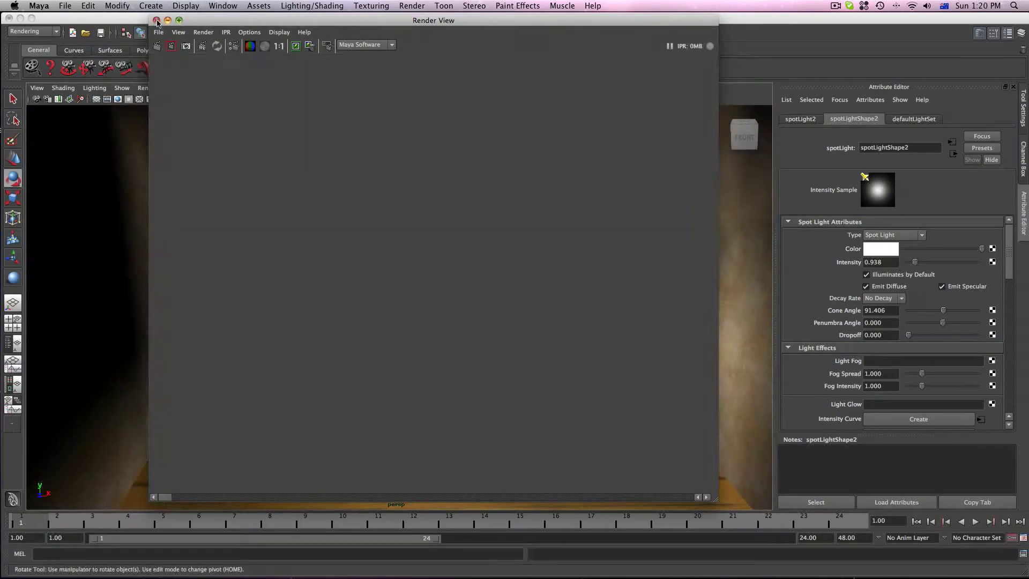
Pull the second spot light out to about Z 30, raise it, and tilt it down toward the still life by about 36 degrees.
scroll(530, 274, "down", 3)
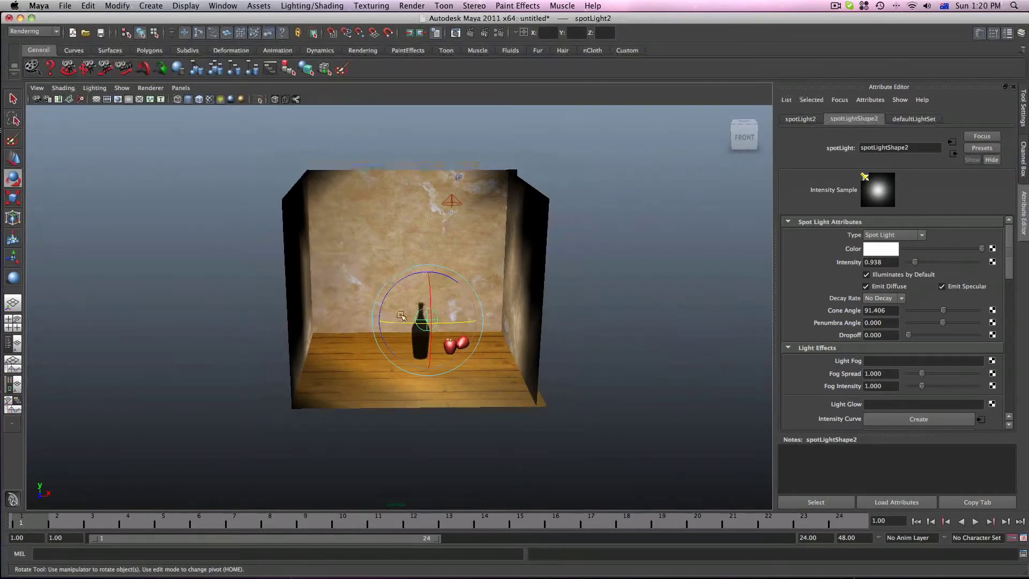
key("space")
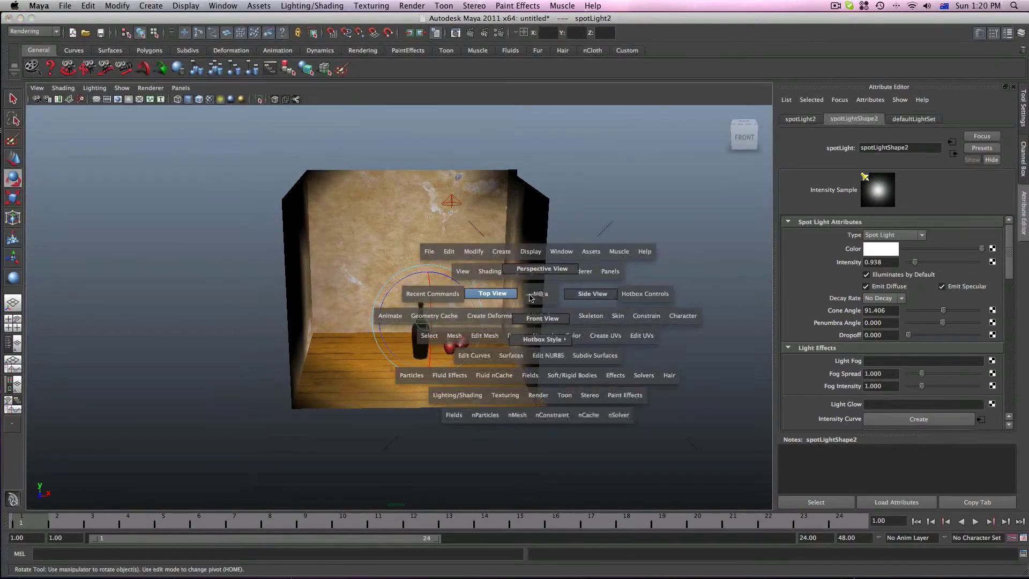
left_click_drag(541, 295, 517, 294, "alt")
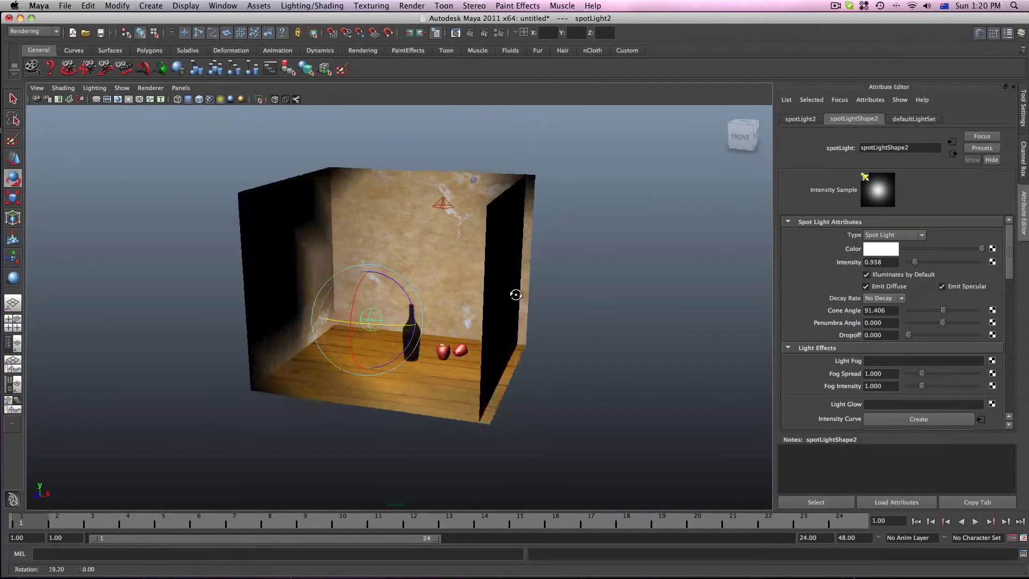
key("space")
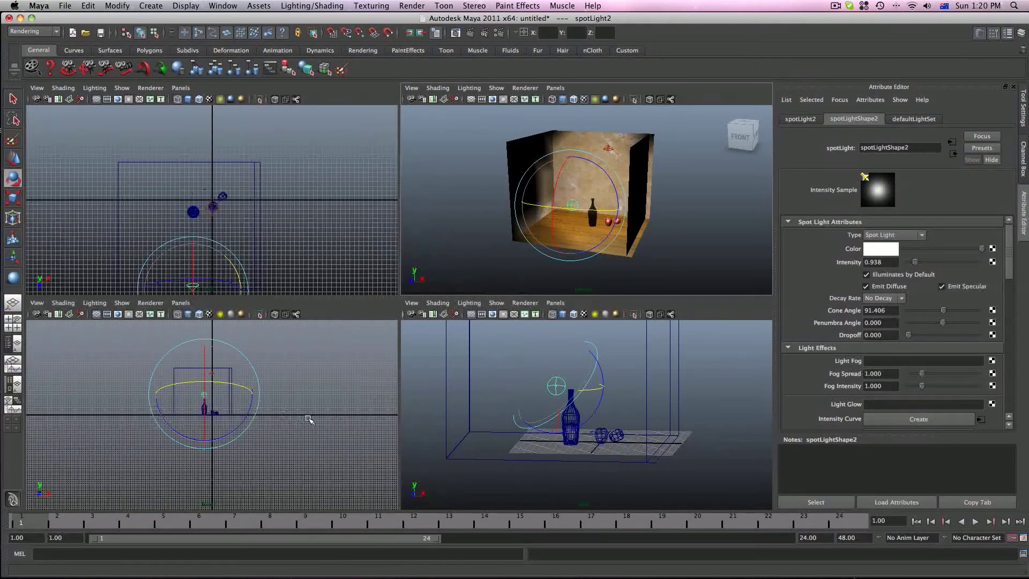
left_click_drag(307, 418, 290, 420, "alt")
key("e")
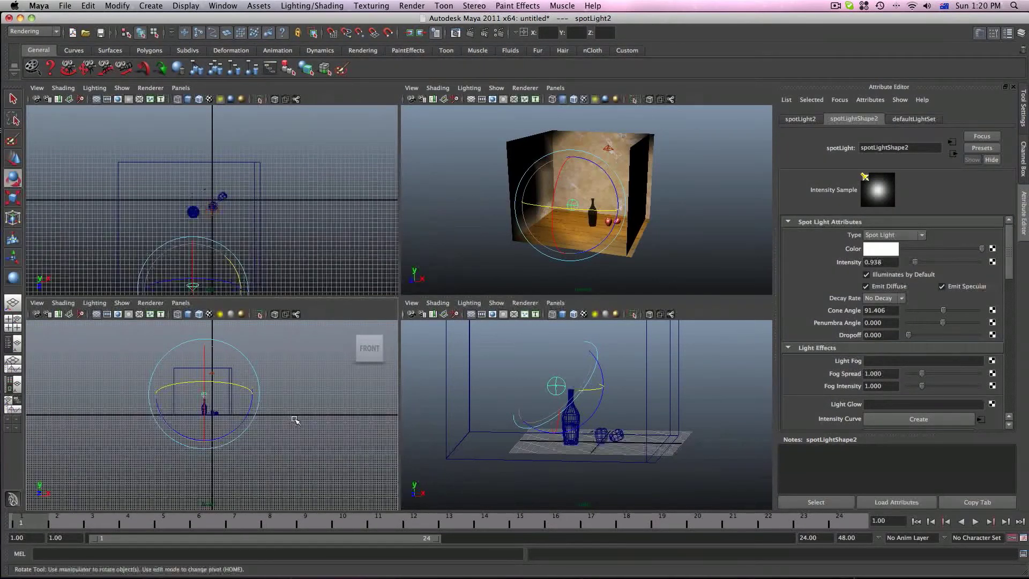
key("w")
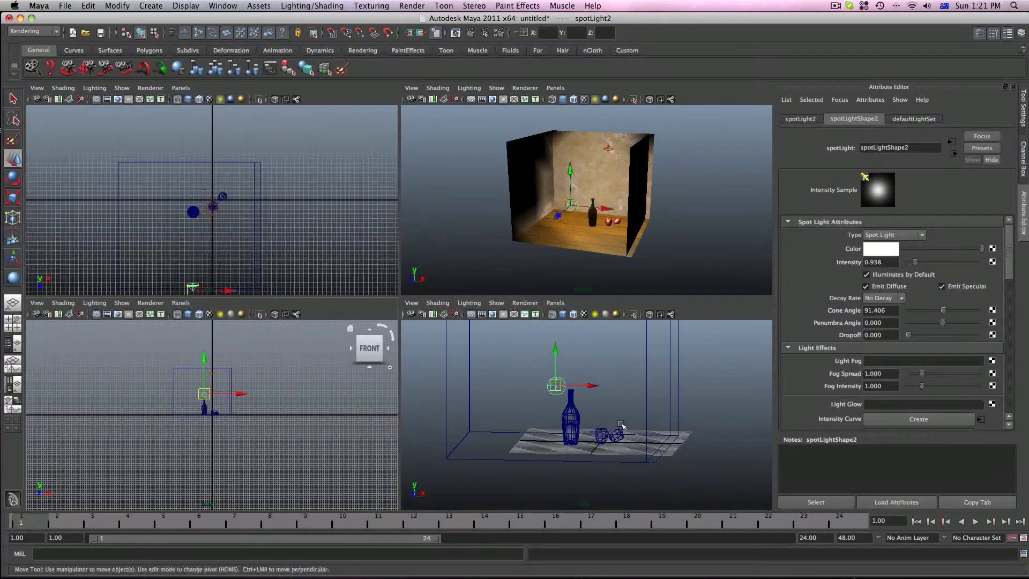
mouse_move(625, 426)
left_mouse_down("alt")
mouse_move(594, 427)
mouse_move(606, 426)
left_mouse_up("alt")
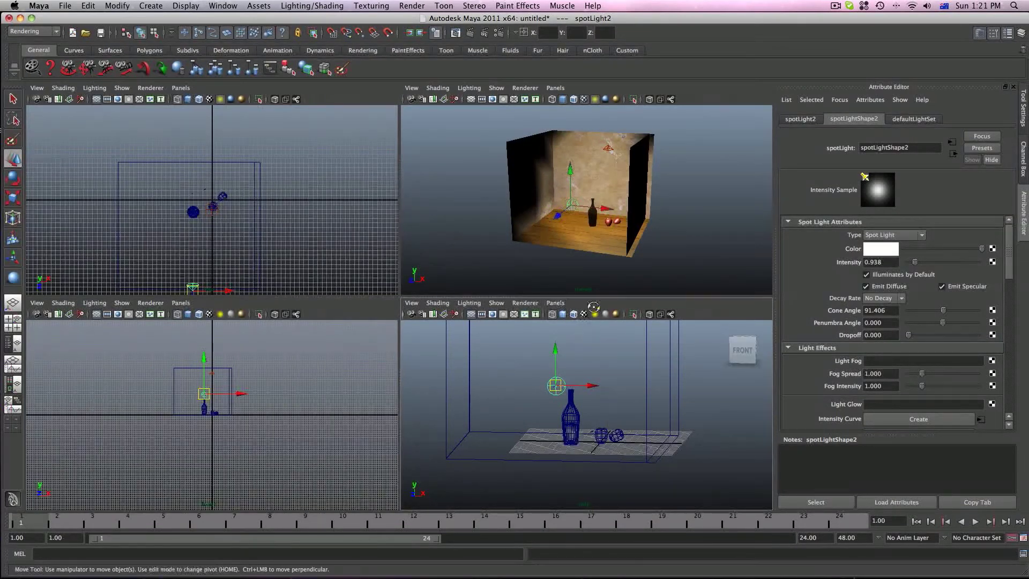
left_click_drag(558, 215, 533, 230)
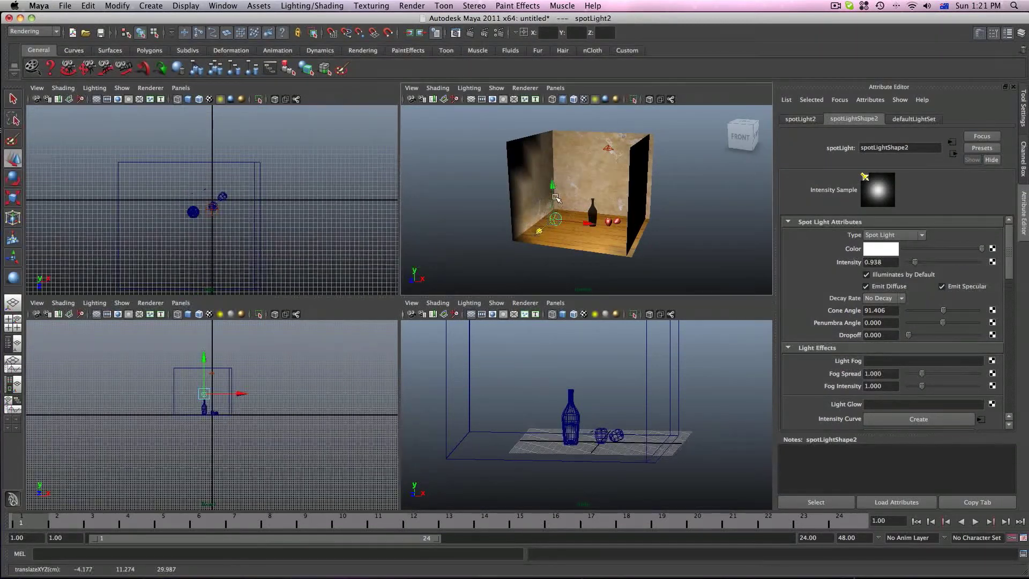
left_click_drag(555, 198, 554, 142)
key("e")
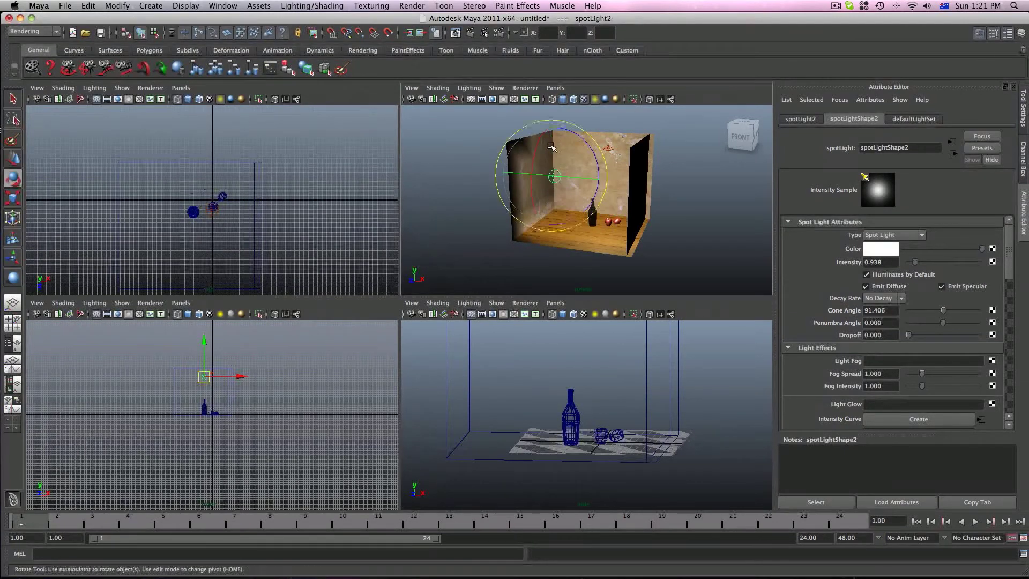
mouse_move(545, 205)
left_mouse_down()
mouse_move(536, 212)
mouse_move(534, 196)
left_mouse_up()
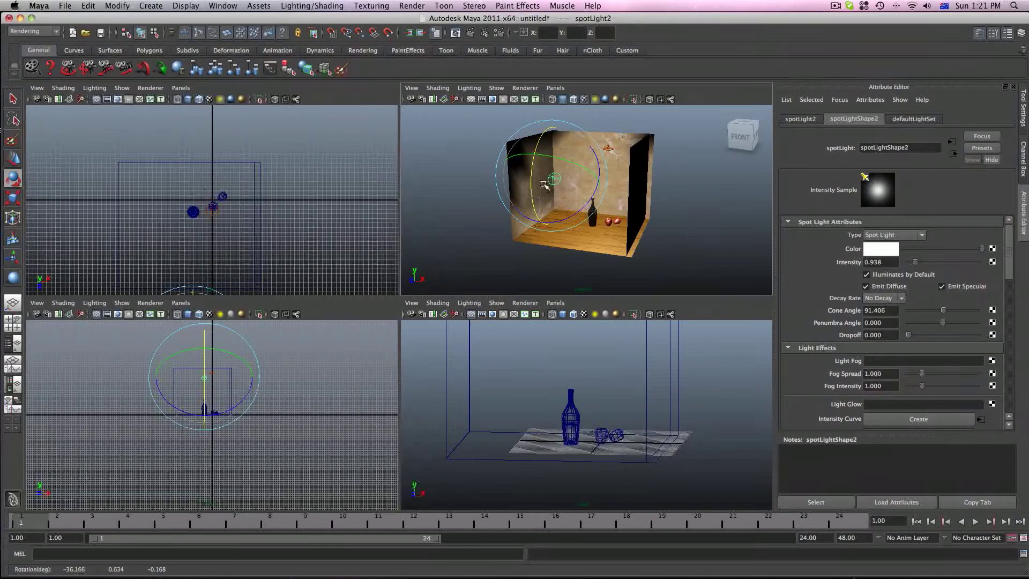
Move the first spot light directly over the bottle and raise it slightly above the top of the room's walls.
left_click(609, 148)
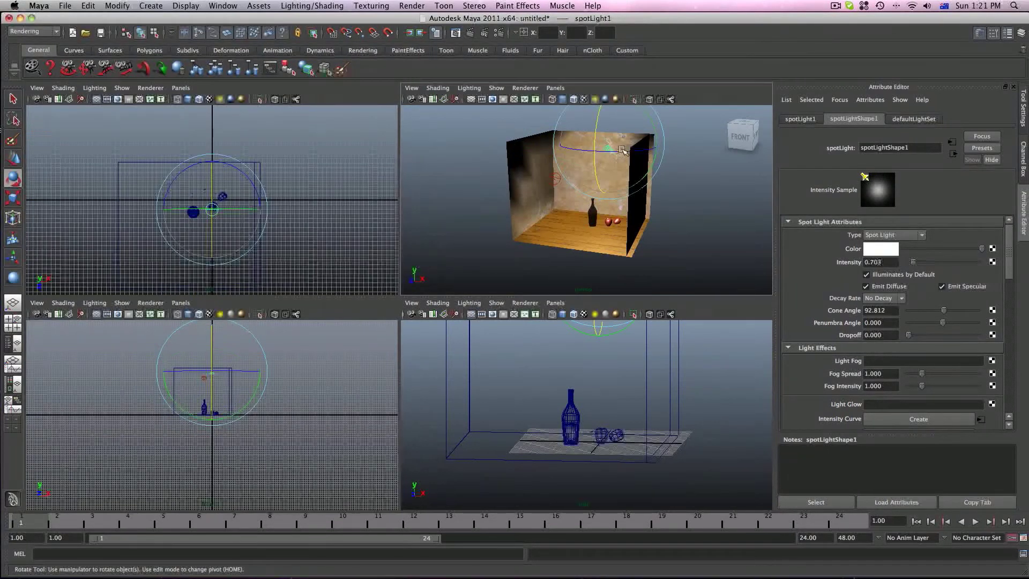
key("w")
left_click_drag(645, 147, 636, 146)
mouse_move(605, 111)
left_mouse_down()
mouse_move(602, 90)
mouse_move(601, 100)
left_mouse_up()
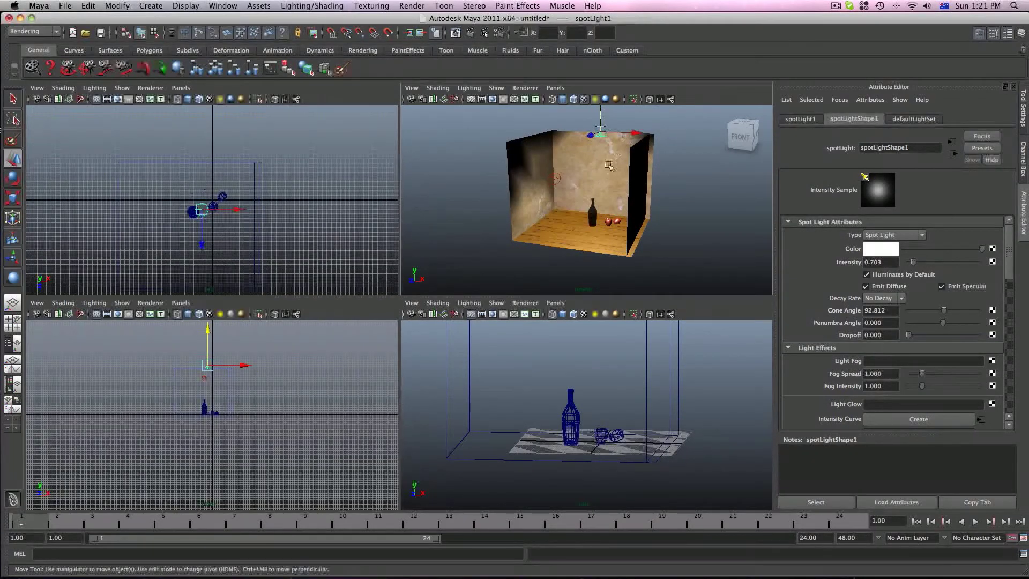
left_click_drag(594, 138, 638, 182)
left_click_drag(623, 229, 577, 165, "alt")
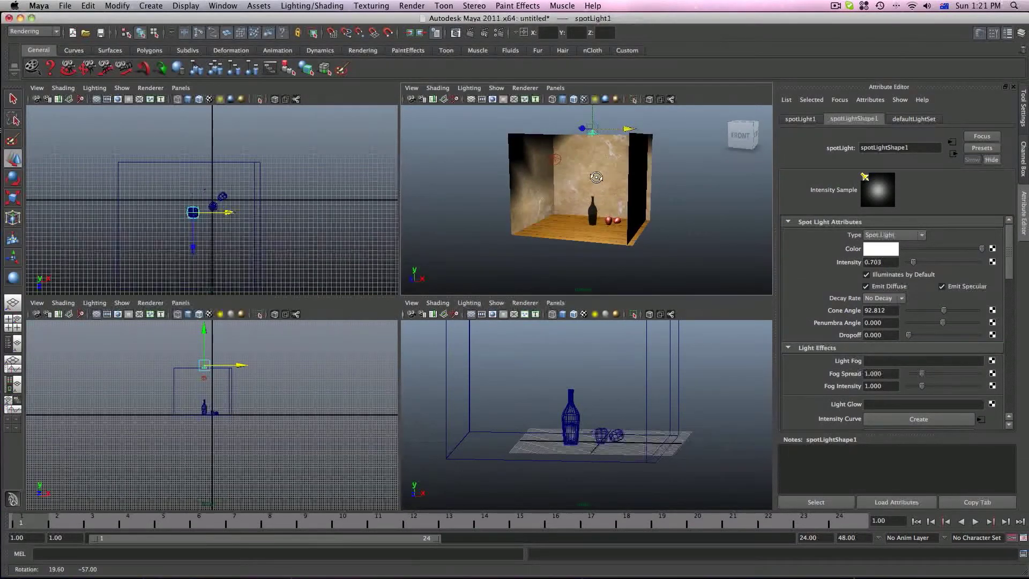
Raise the second spot light to about Y 22.2 and bring it closer to the room, to about Z 26.7.
left_click(554, 160)
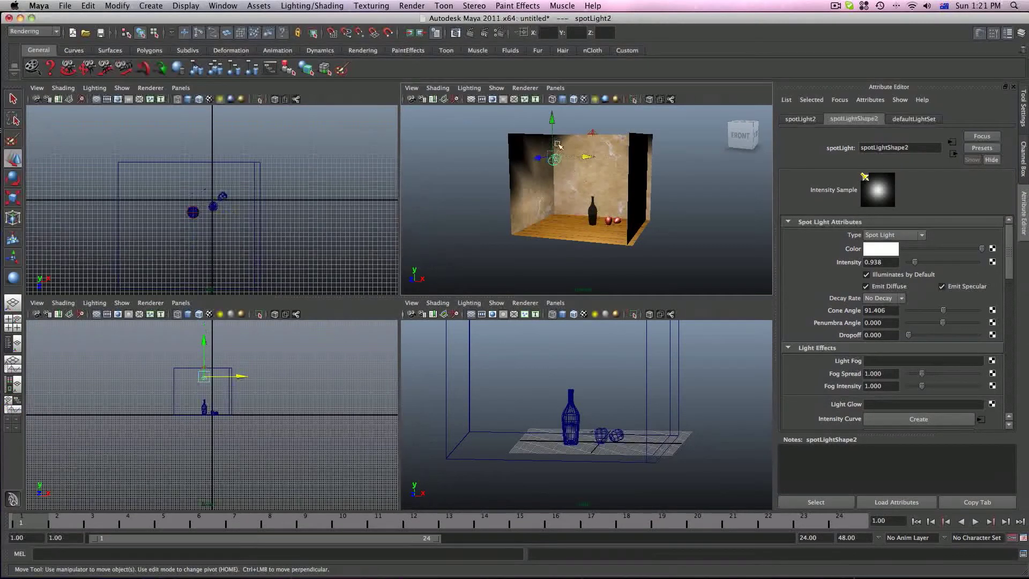
left_click_drag(551, 119, 551, 111)
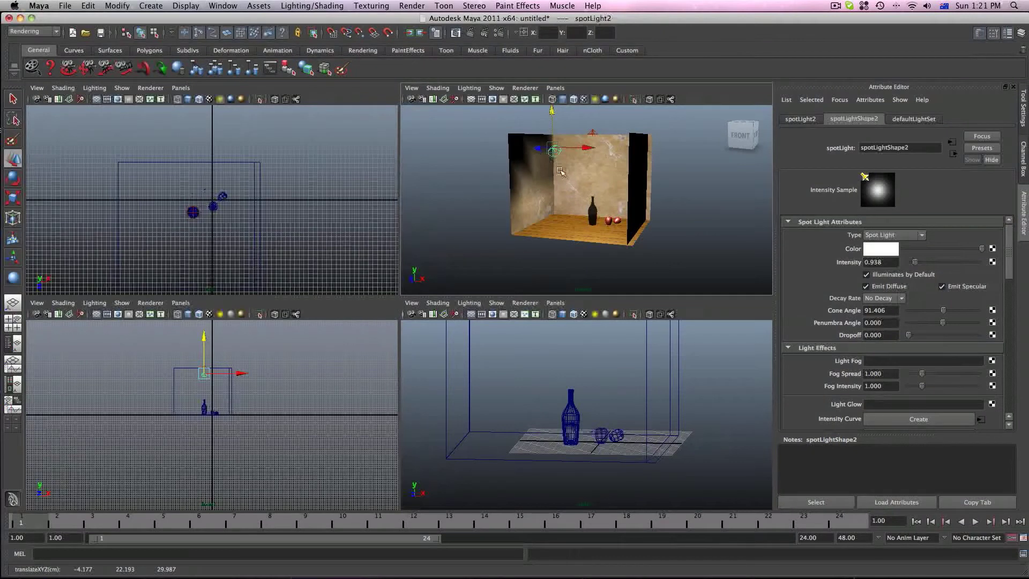
left_click_drag(560, 170, 537, 189, "alt")
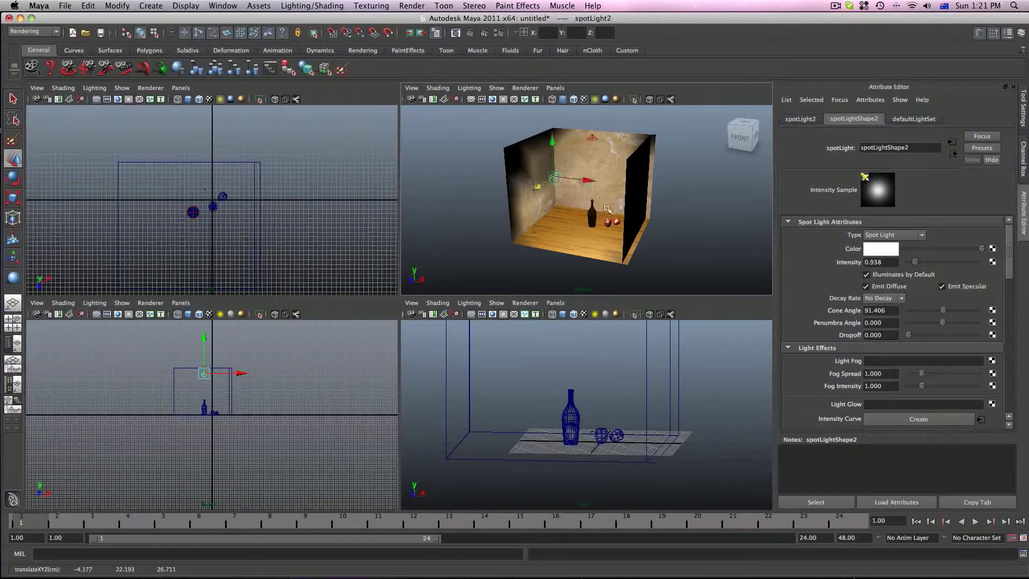
Create an ambient light and place it inside the room at about X -8.2, Y 14.6.
key("space")
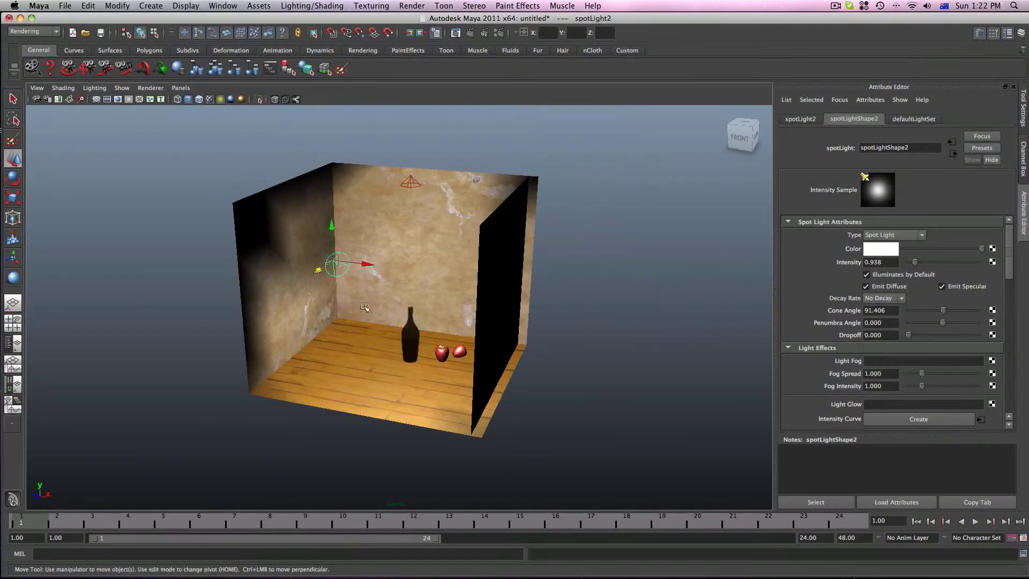
key("space")
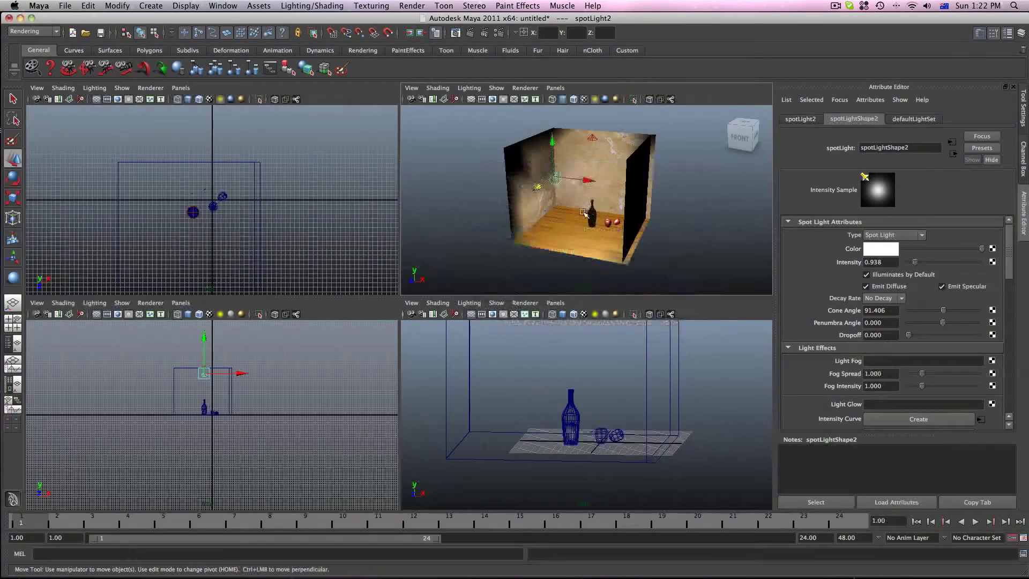
key("space")
left_click_drag(487, 273, 504, 278, "alt")
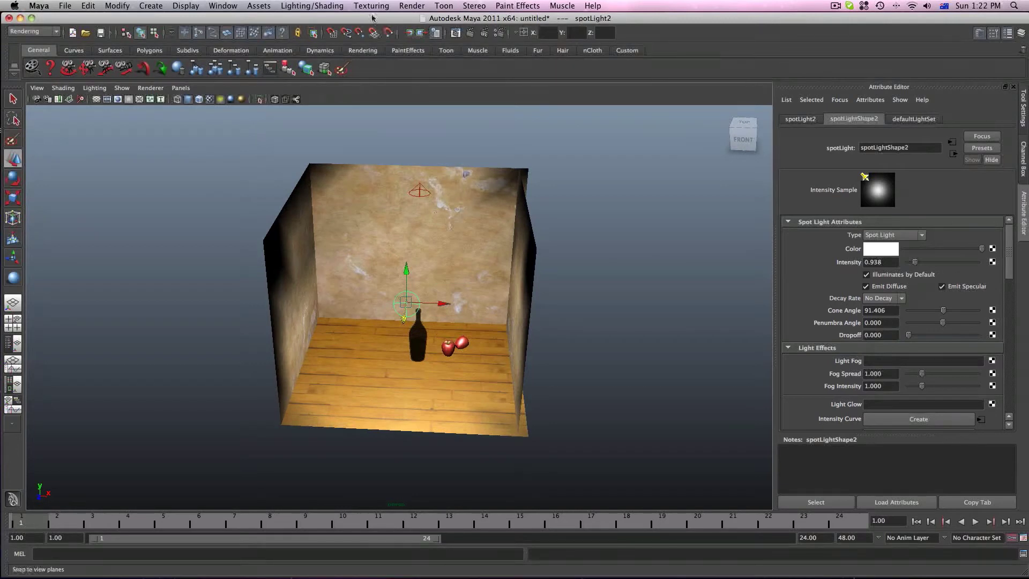
left_click(150, 6)
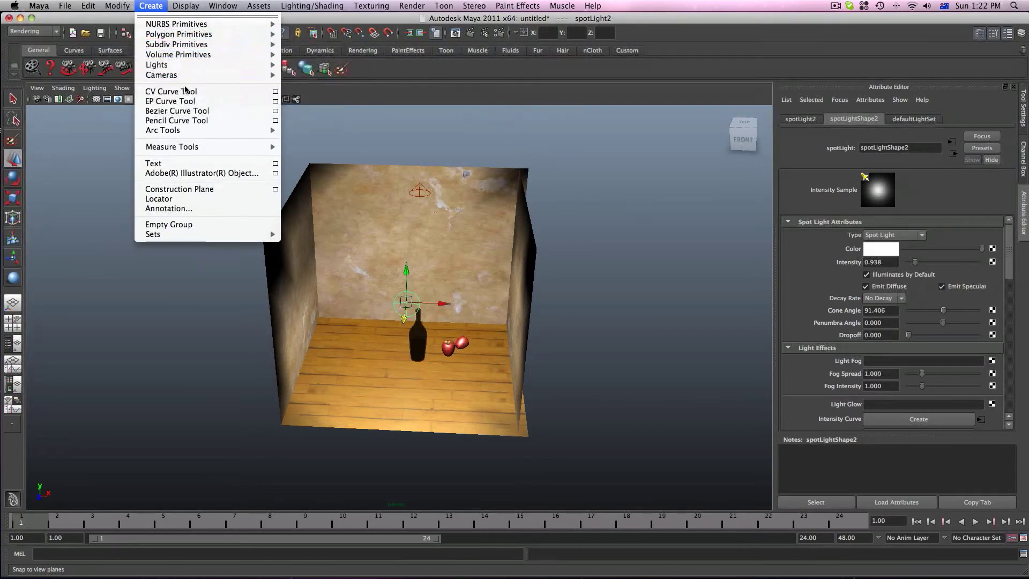
mouse_move(181, 63)
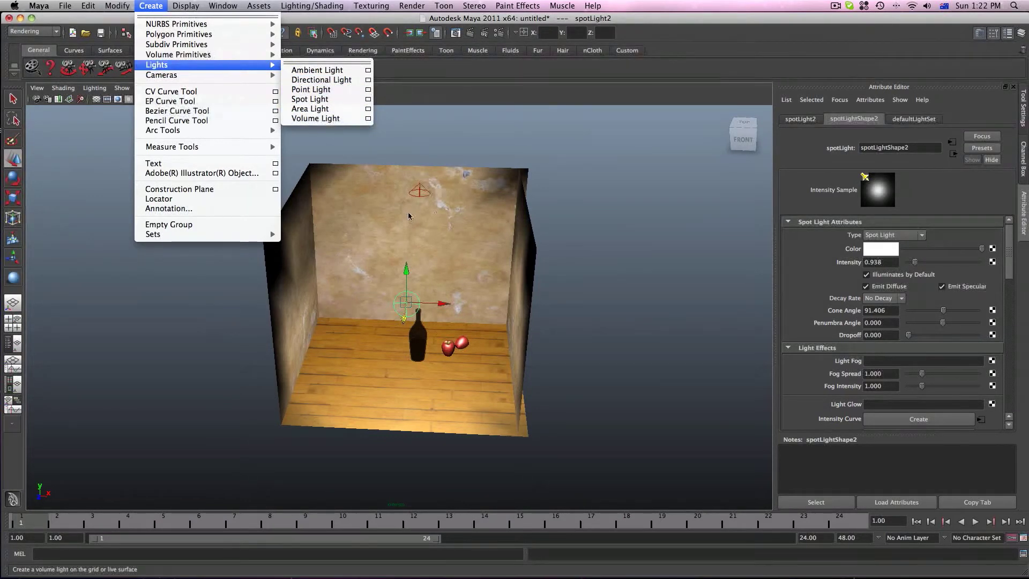
left_click(330, 73)
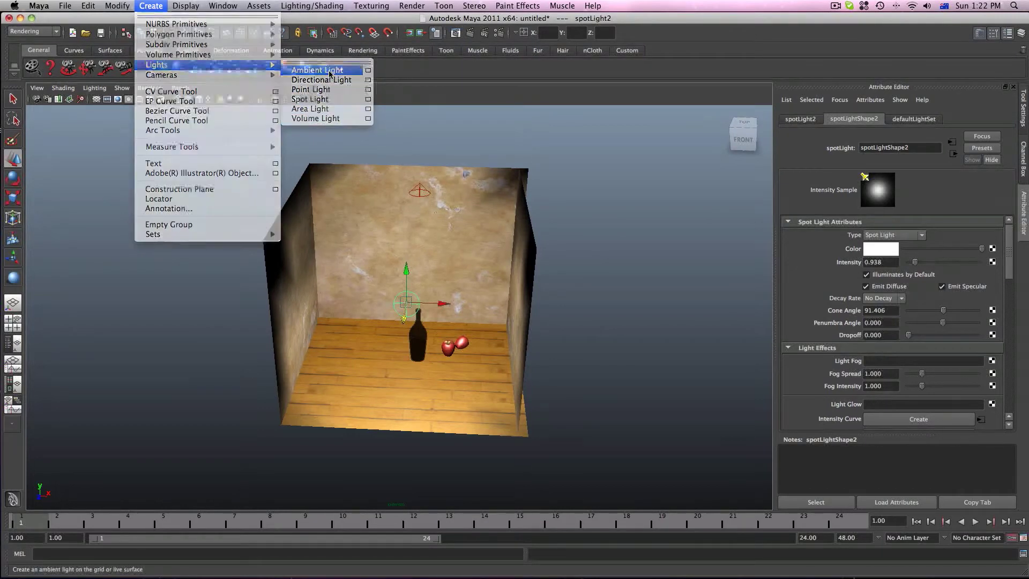
left_click_drag(444, 320, 419, 225)
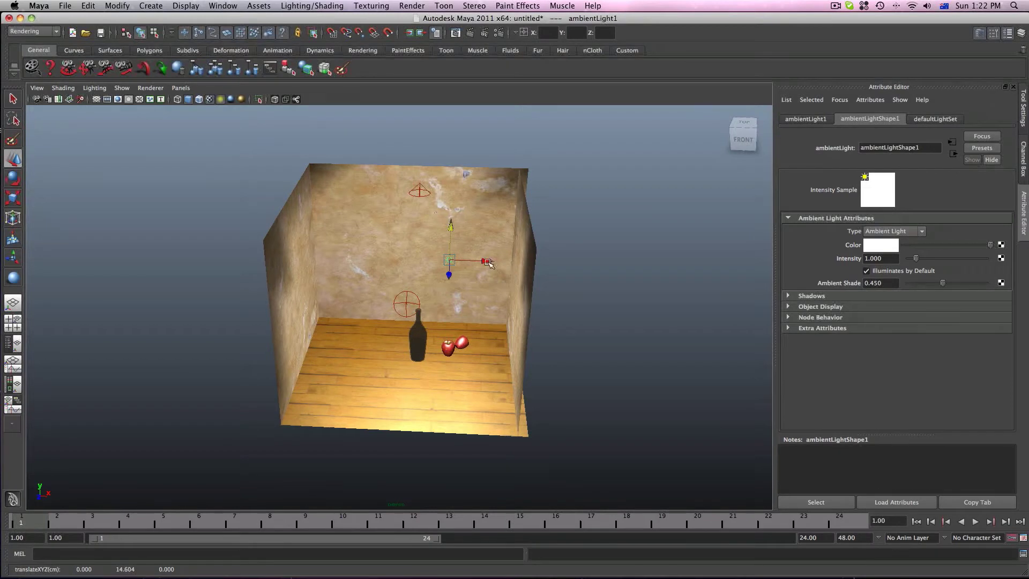
left_click_drag(488, 263, 428, 261)
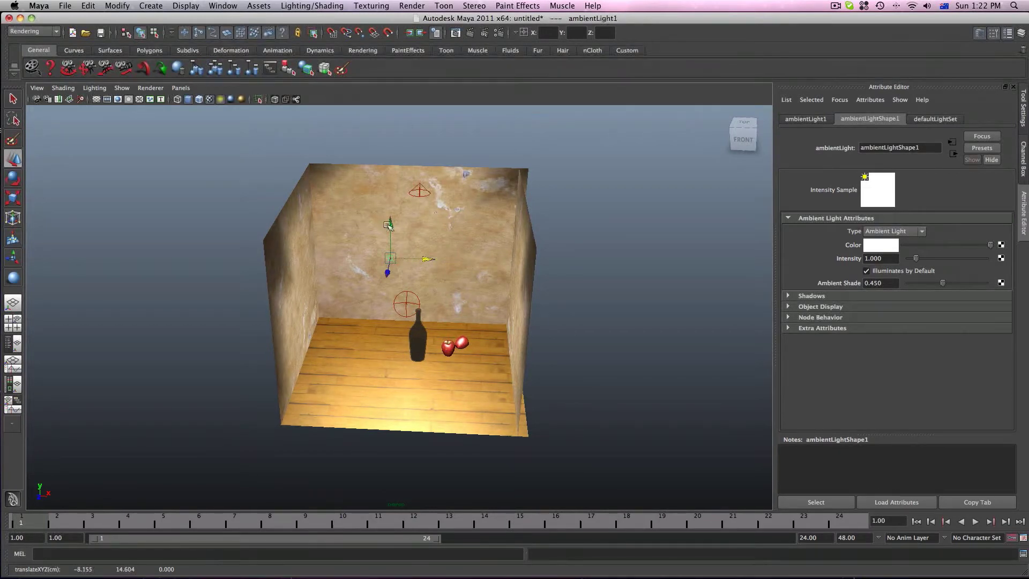
Raise the ambient light higher inside the room and shift it slightly toward the left wall.
left_click_drag(388, 225, 399, 216)
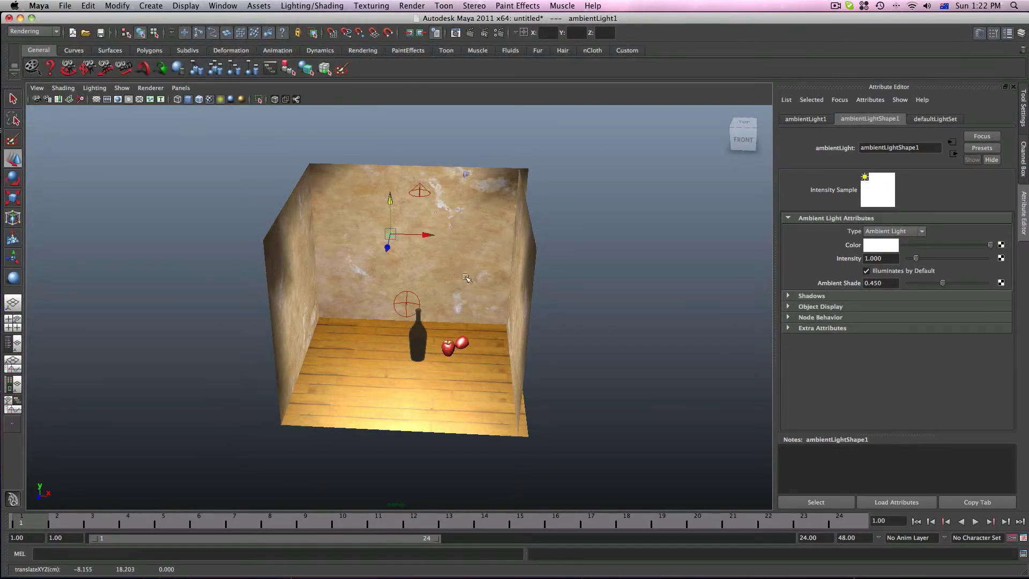
left_click_drag(465, 277, 411, 294, "alt")
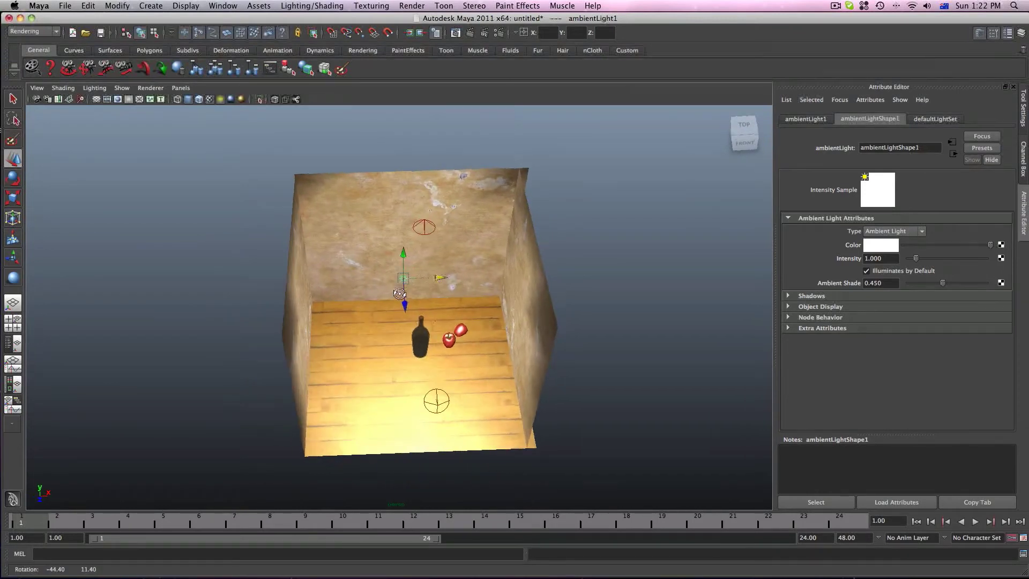
left_click_drag(404, 252, 403, 230)
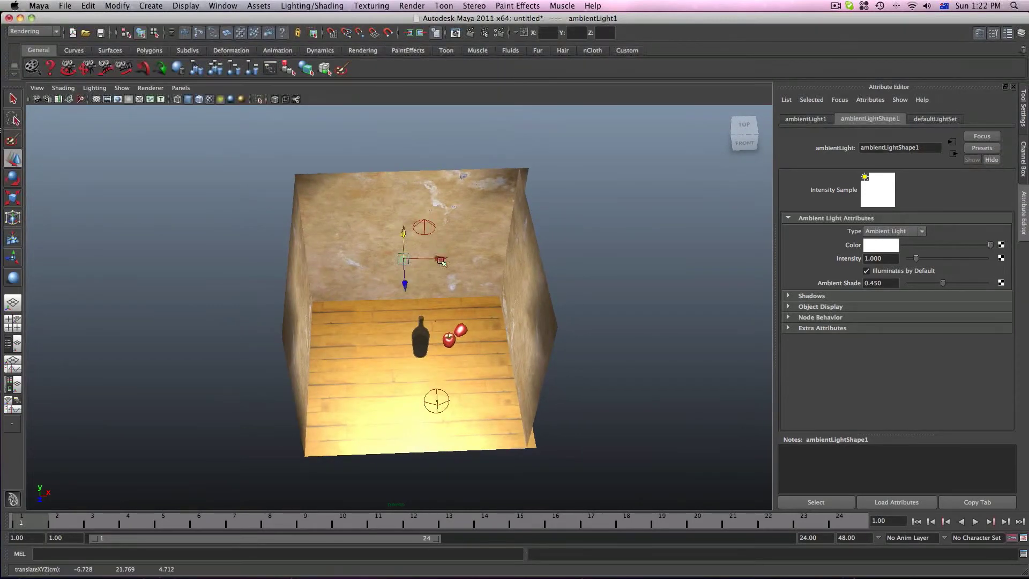
left_click_drag(440, 260, 430, 259)
left_click_drag(394, 232, 394, 218)
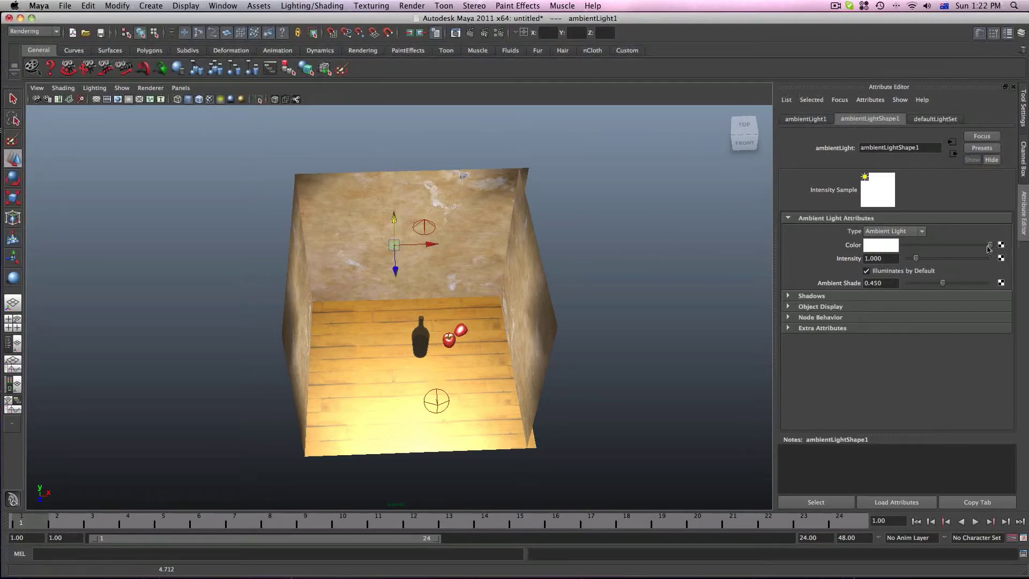
Darken the ambient light to grey with intensity 0.972 and move it outside the left wall, to about X -33.7, Y 20.7, Z 7.5.
left_click_drag(989, 245, 962, 248)
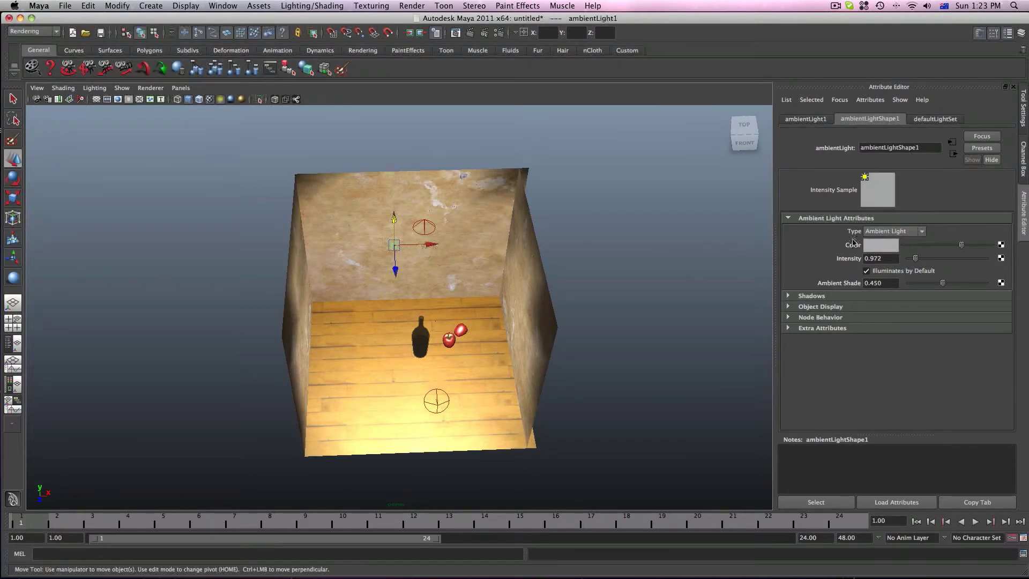
left_click_drag(393, 246, 185, 285)
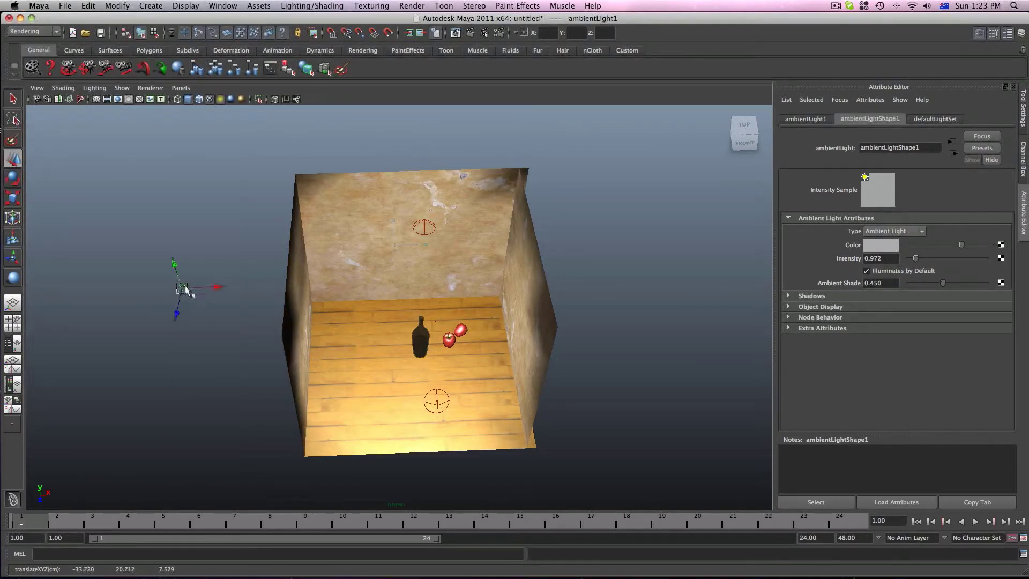
Darken the color of the first spot light, above the bottle, to a very dark grey.
left_click(431, 228)
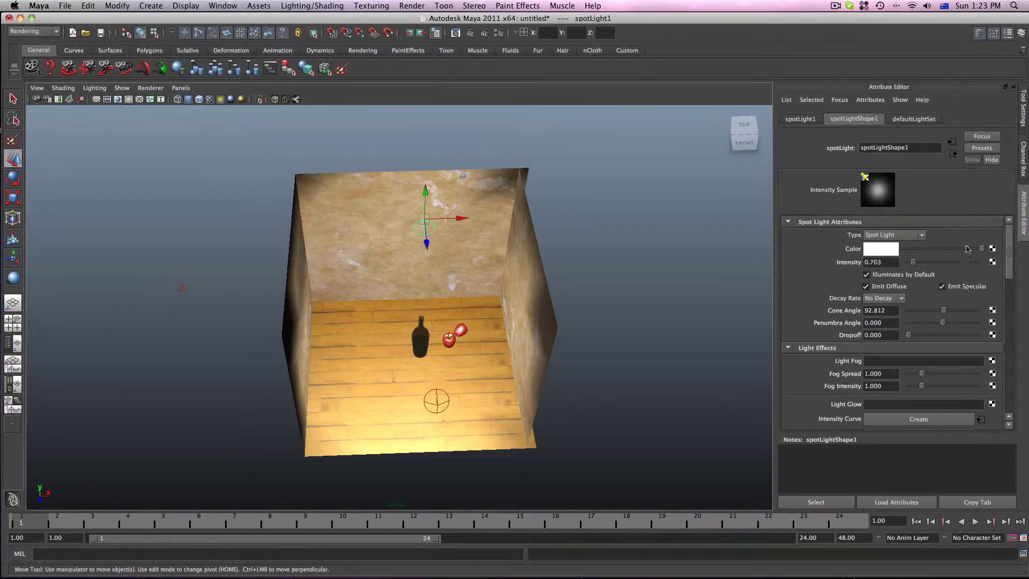
left_click_drag(983, 249, 922, 250)
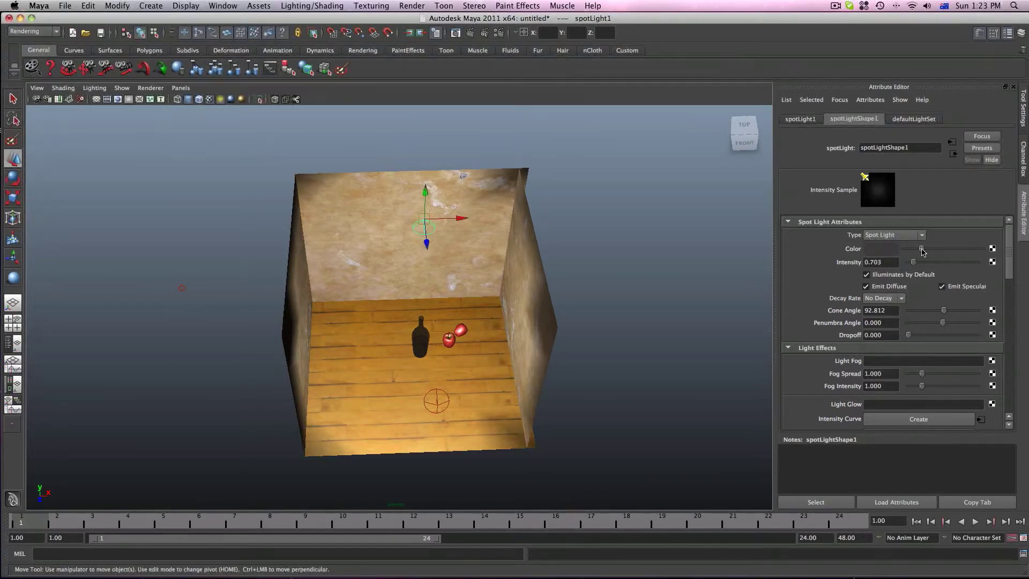
left_click_drag(922, 250, 924, 250)
Move the ambient light along X back into the room, to about X -5.8.
left_click(179, 287)
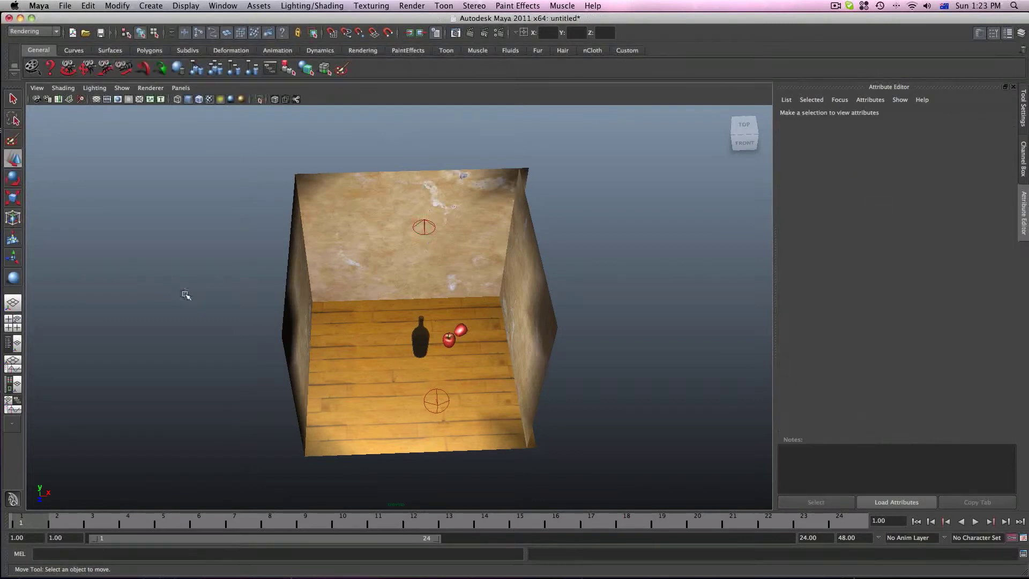
left_click(186, 291)
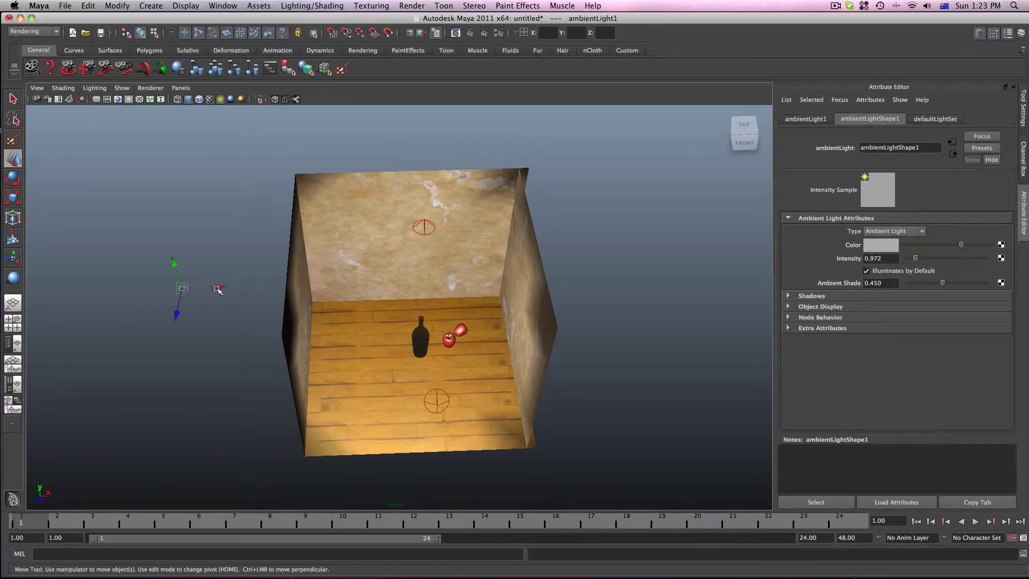
left_click_drag(217, 287, 445, 283)
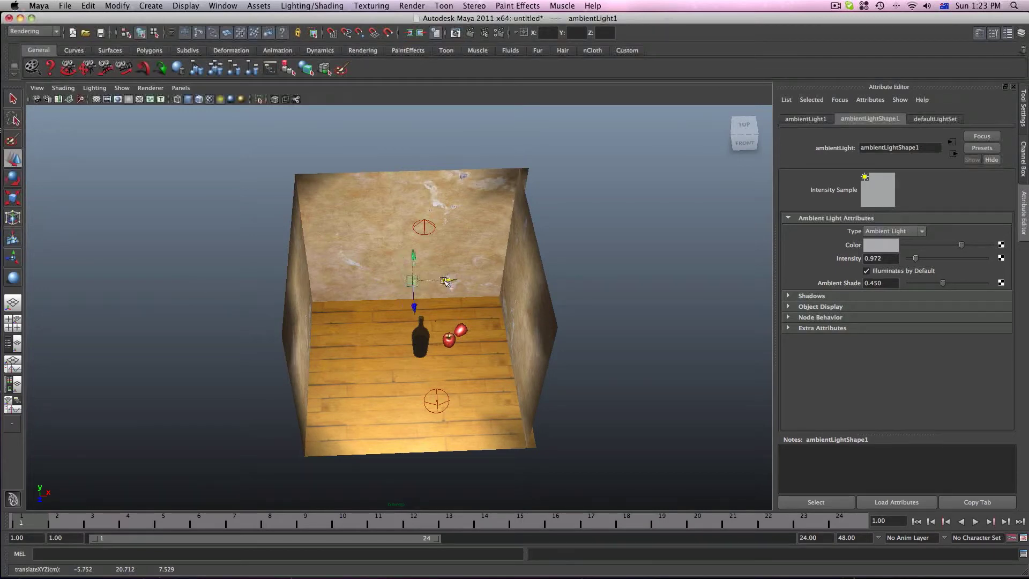
key("space")
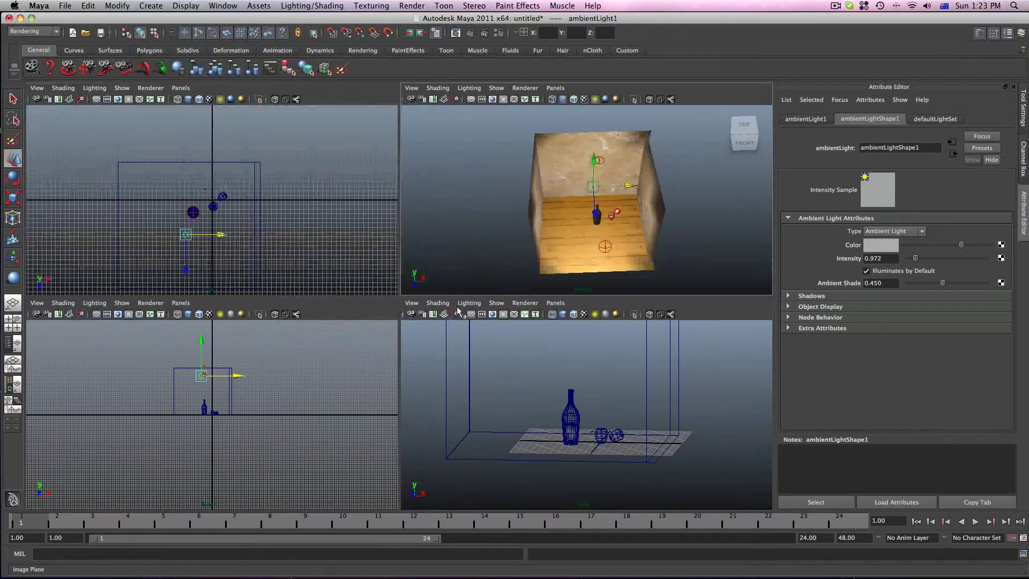
key("space")
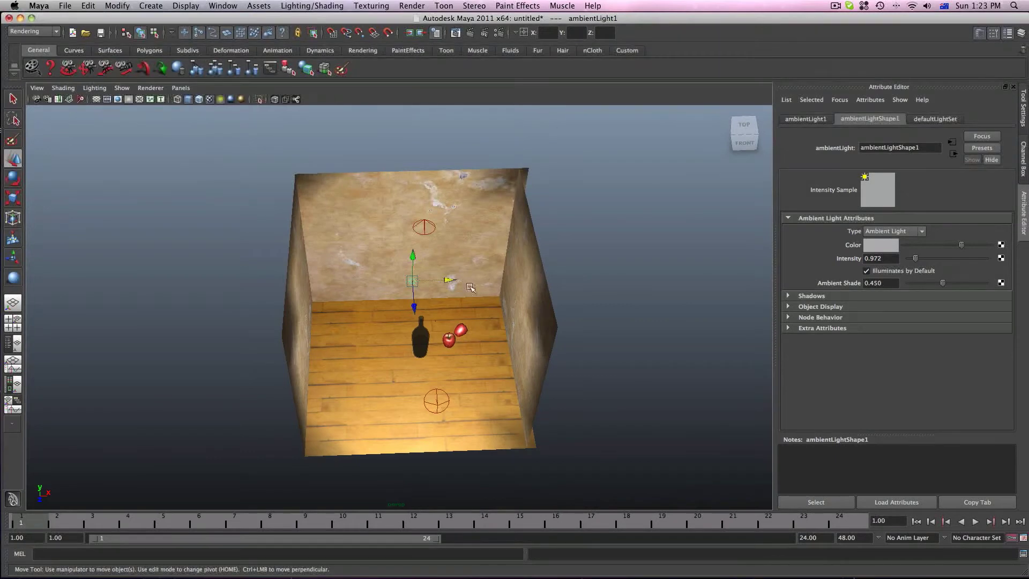
Frame the room closely from the front, render the current frame to check the lighting, and close the render.
left_click_drag(469, 284, 460, 265, "alt")
scroll(461, 265, "up", 8)
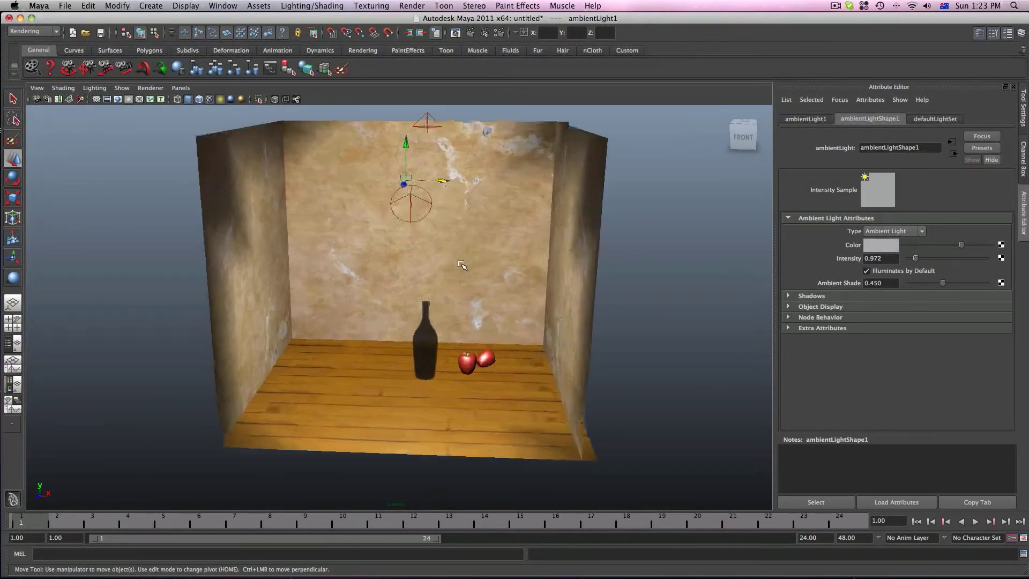
left_click_drag(461, 264, 452, 262, "alt")
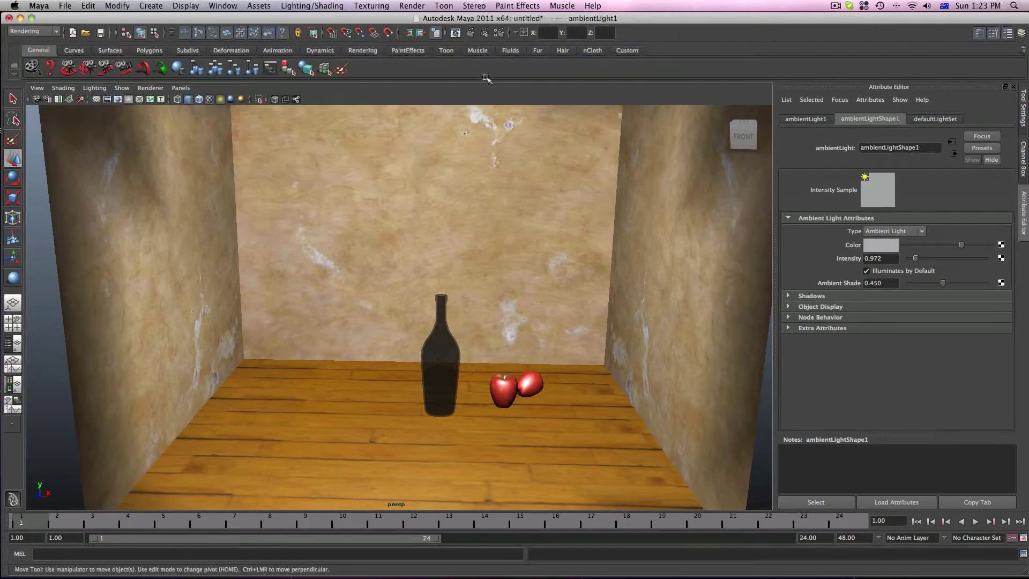
left_click(470, 33)
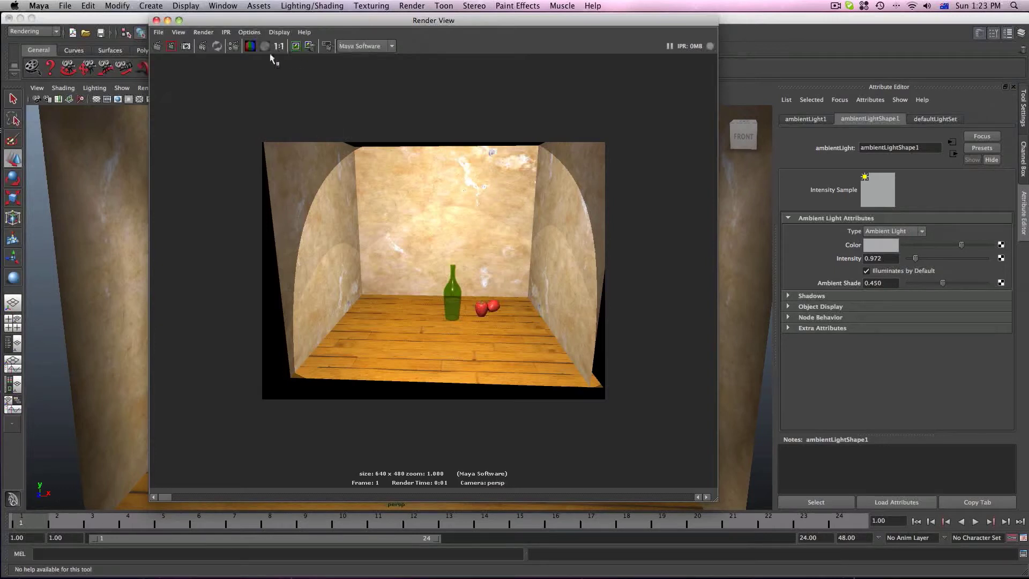
left_click(155, 20)
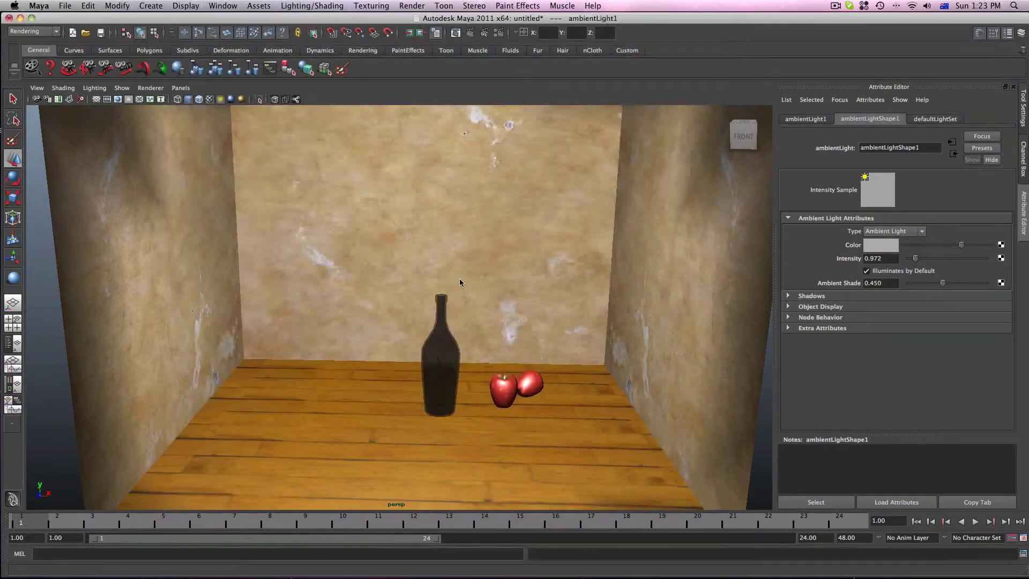
Move the ambient light out past the room's left wall and lighten the first spot light's color to a darker mid grey.
scroll(459, 278, "down", 5)
left_click_drag(439, 237, 263, 233)
left_click(415, 202)
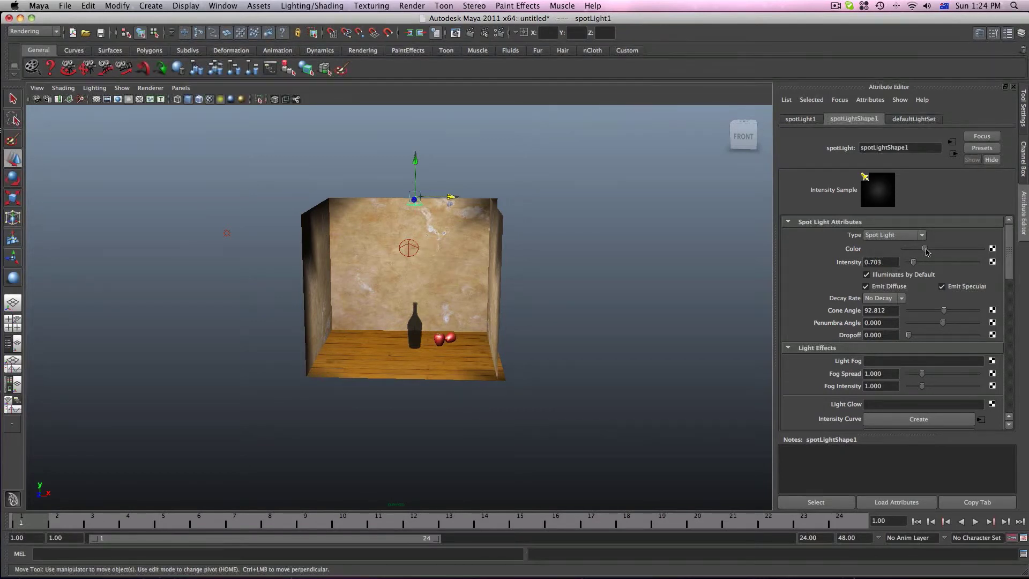
left_click_drag(927, 249, 938, 251)
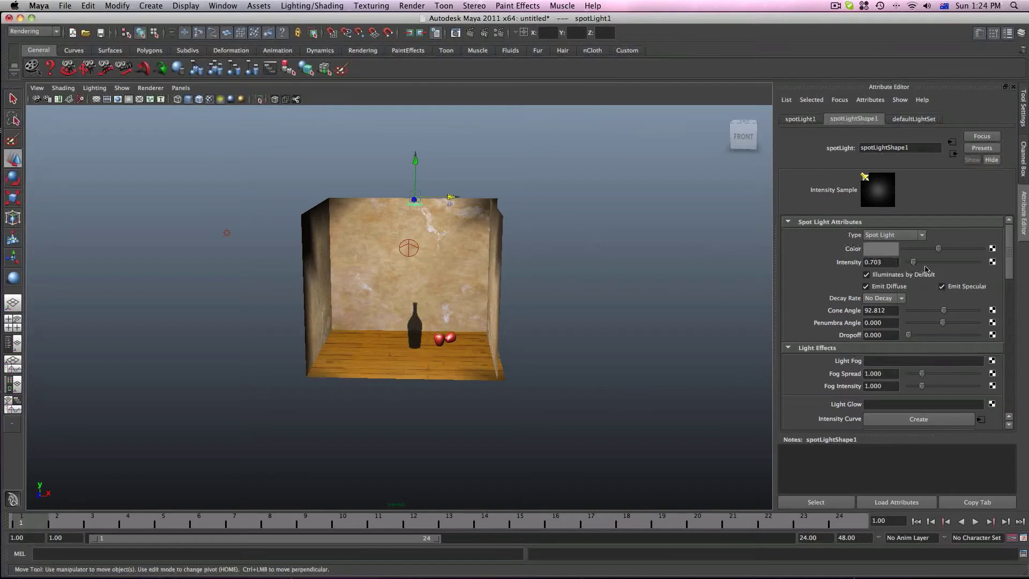
Set the first spot light's intensity to about 5.55 and lighten its color to mid grey.
left_click_drag(913, 263, 929, 262)
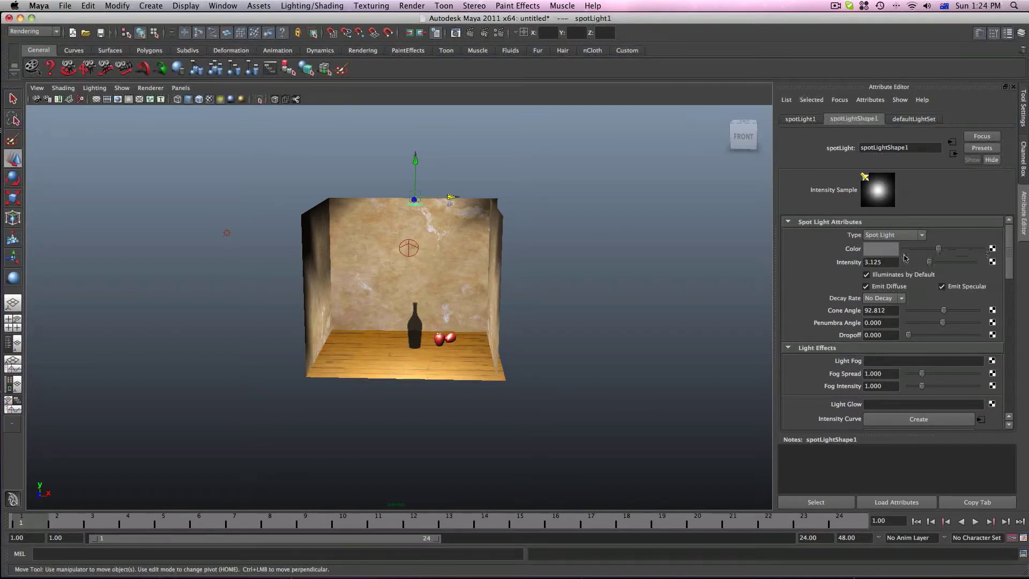
left_click_drag(940, 250, 937, 252)
mouse_move(930, 263)
left_mouse_down()
mouse_move(948, 251)
mouse_move(946, 263)
left_mouse_up()
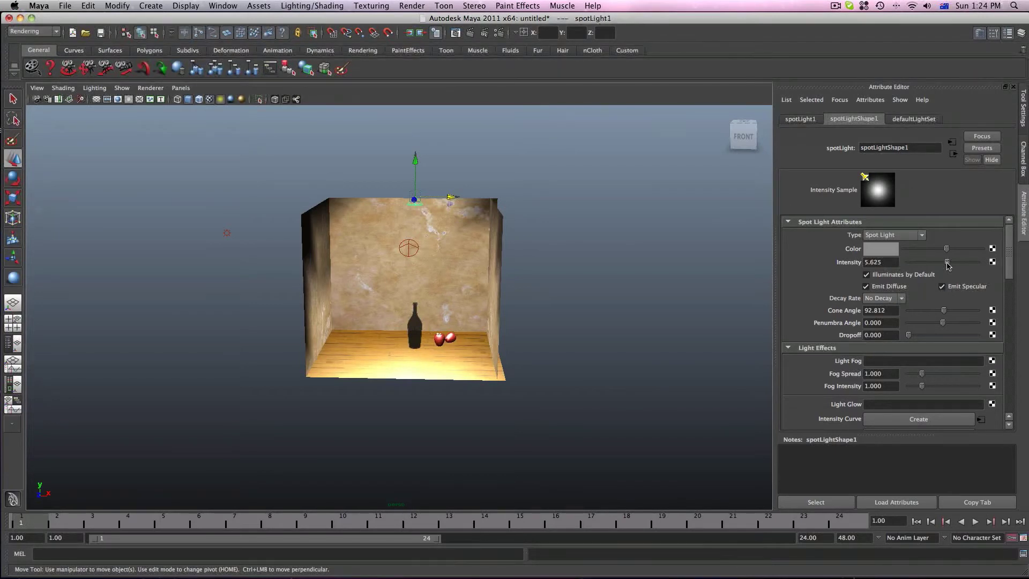
left_click_drag(948, 265, 946, 265)
Open the Outliner, place it clear of the toolbar, and set spotLight2's intensity to about 2.34.
left_click(227, 6)
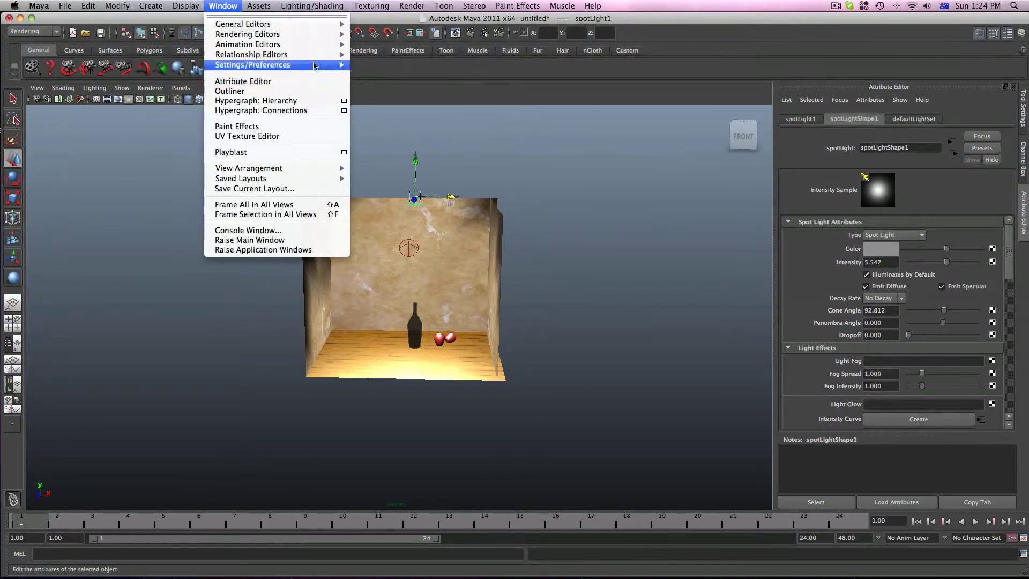
left_click(230, 90)
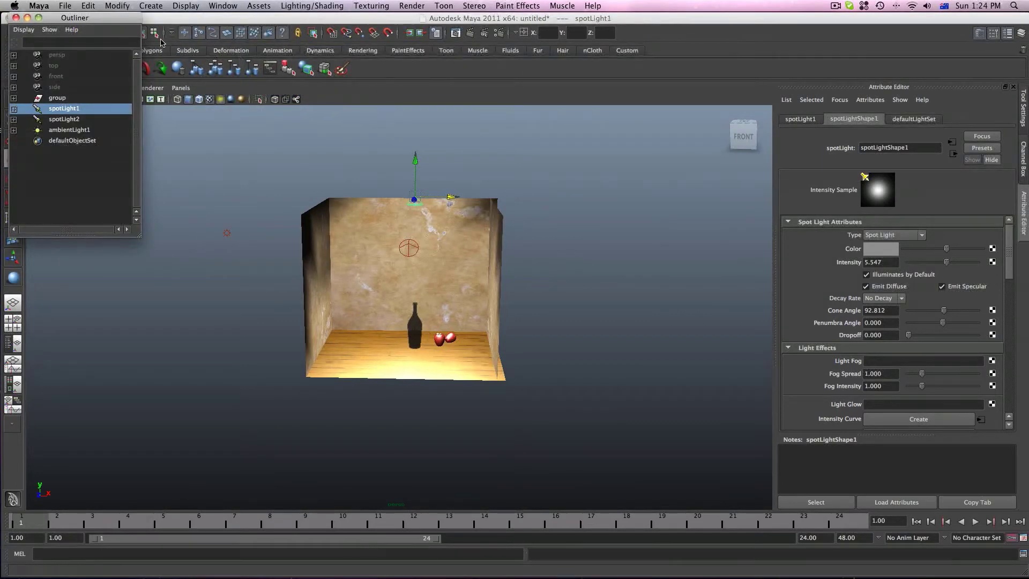
left_click_drag(127, 19, 135, 68)
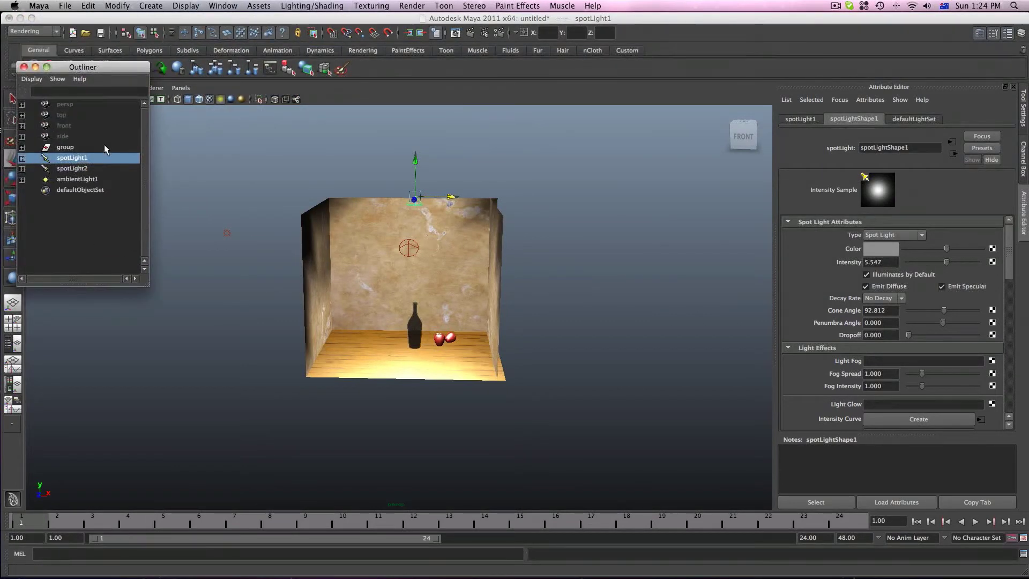
left_click(71, 170)
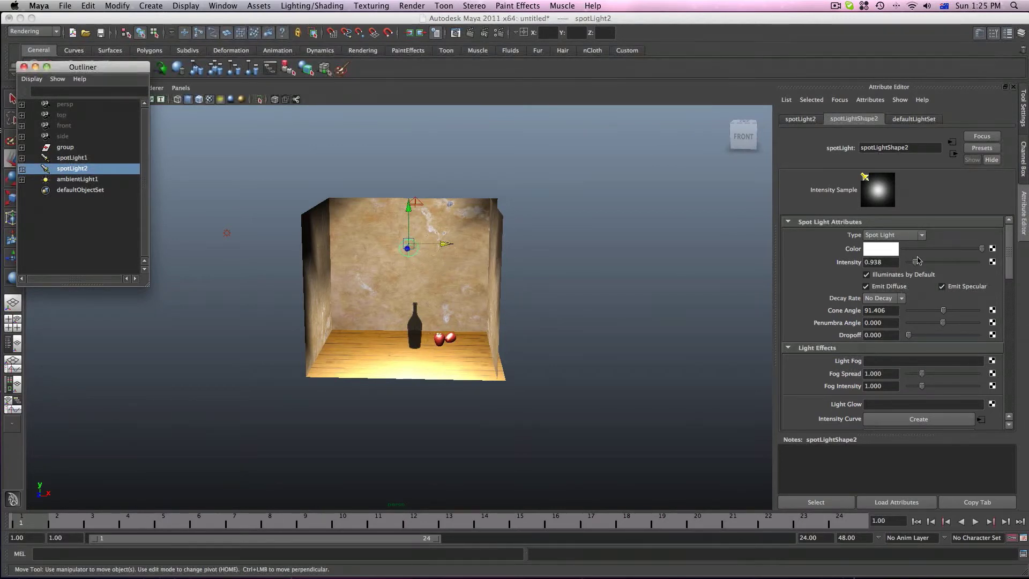
left_click_drag(916, 264, 924, 263)
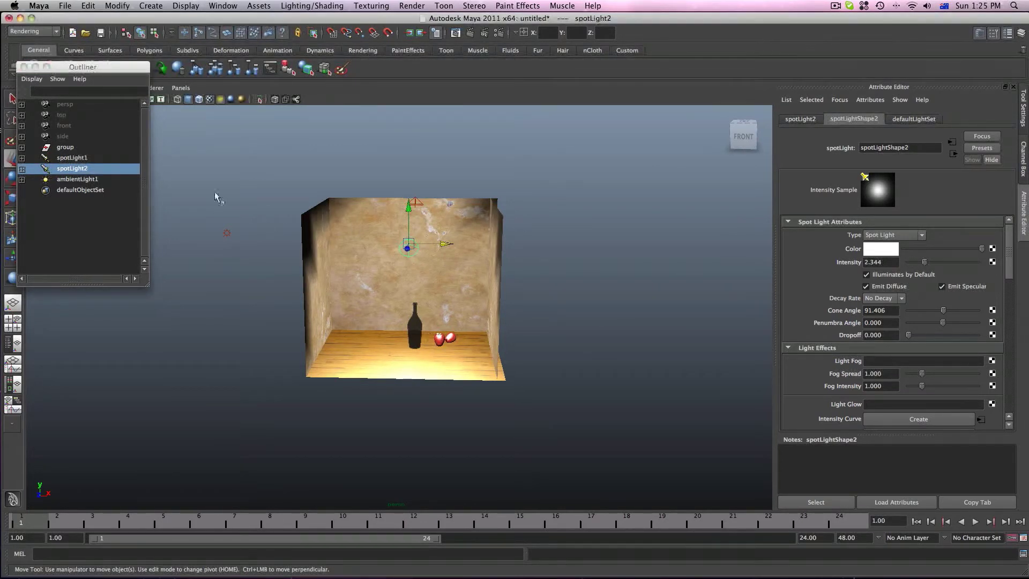
Darken spotLight2's color to mid grey and set its intensity to about 0.78.
left_click(65, 159)
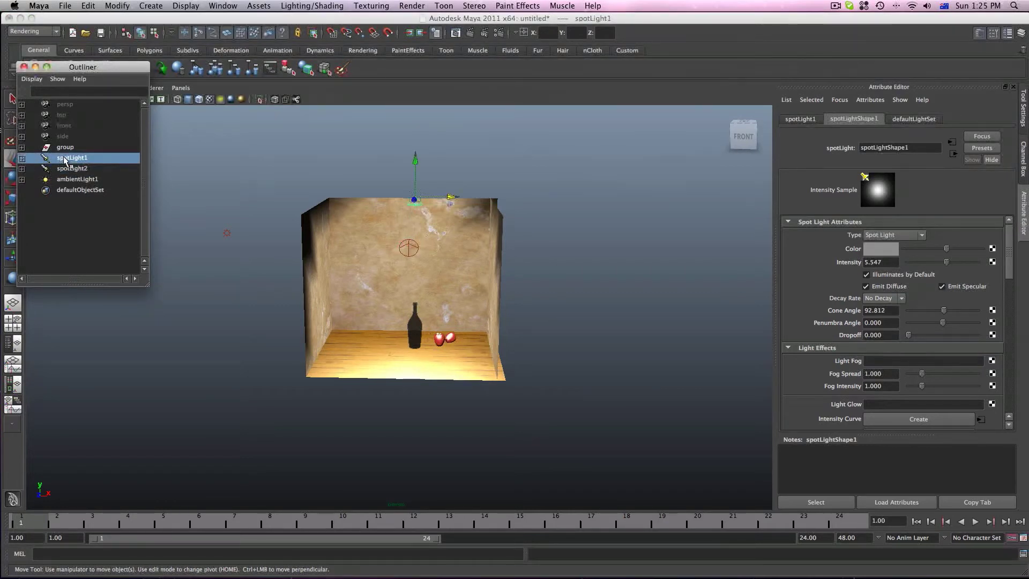
left_click(69, 169)
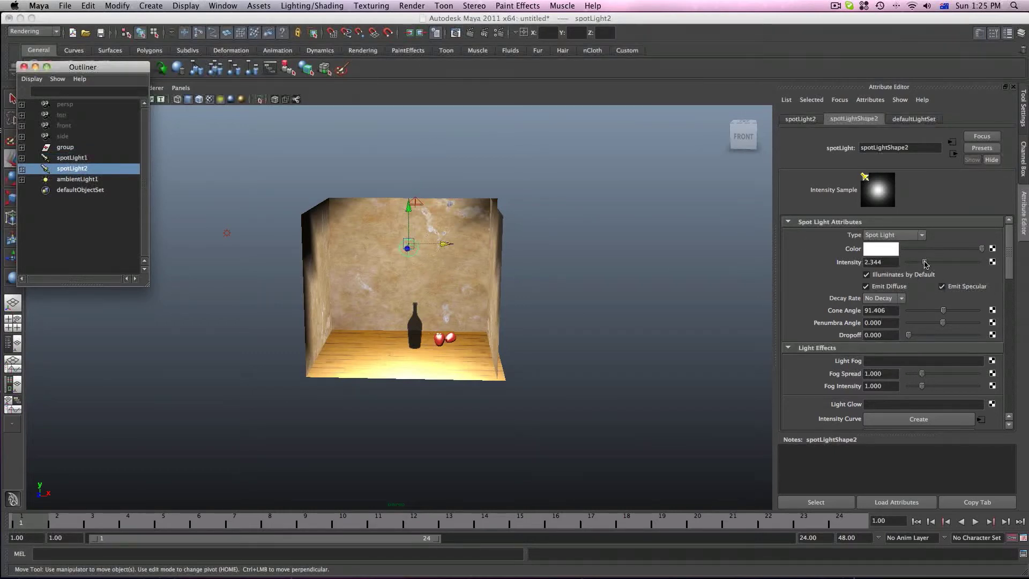
left_click_drag(925, 264, 946, 267)
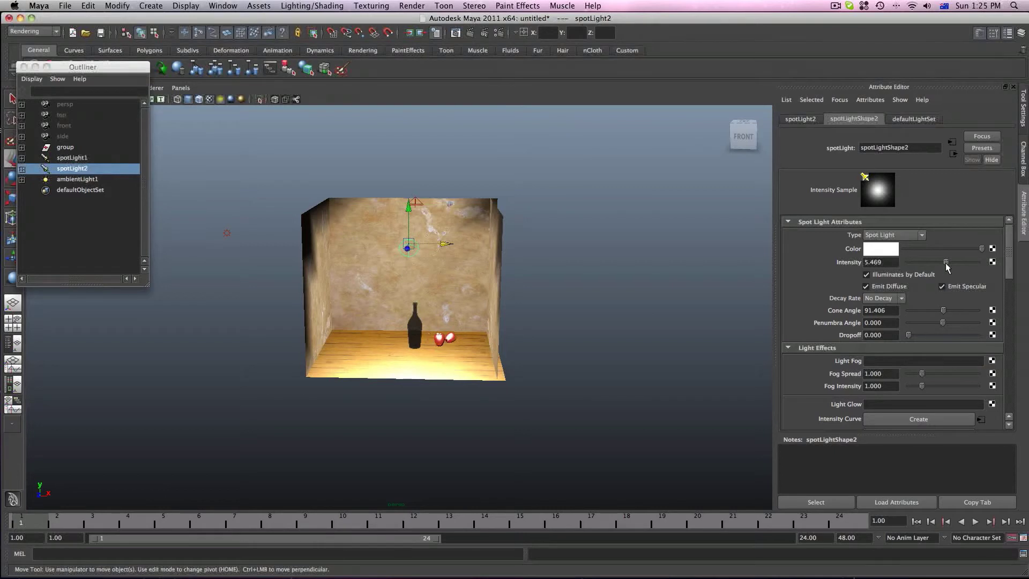
left_click_drag(982, 249, 948, 250)
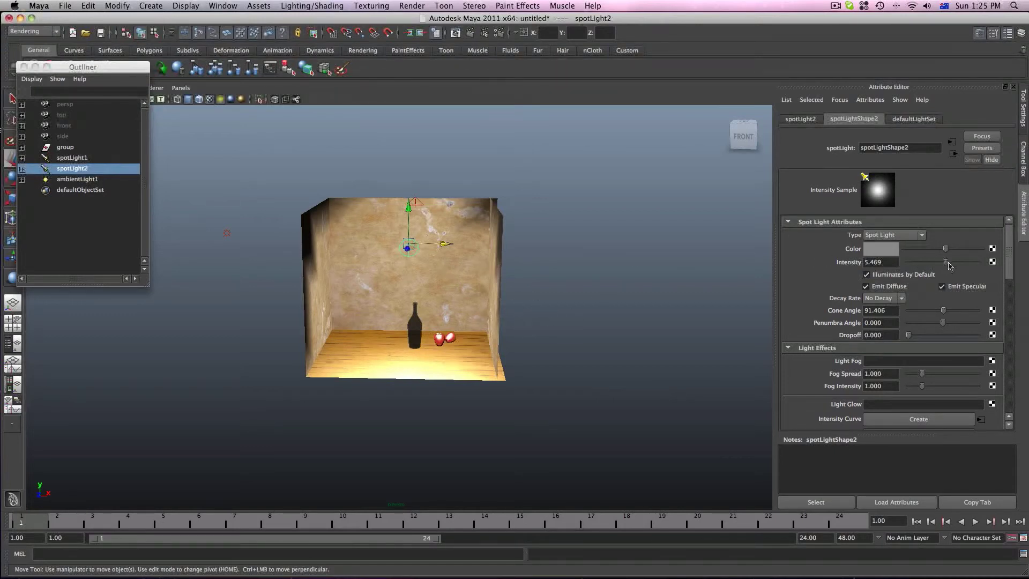
left_click_drag(947, 265, 915, 265)
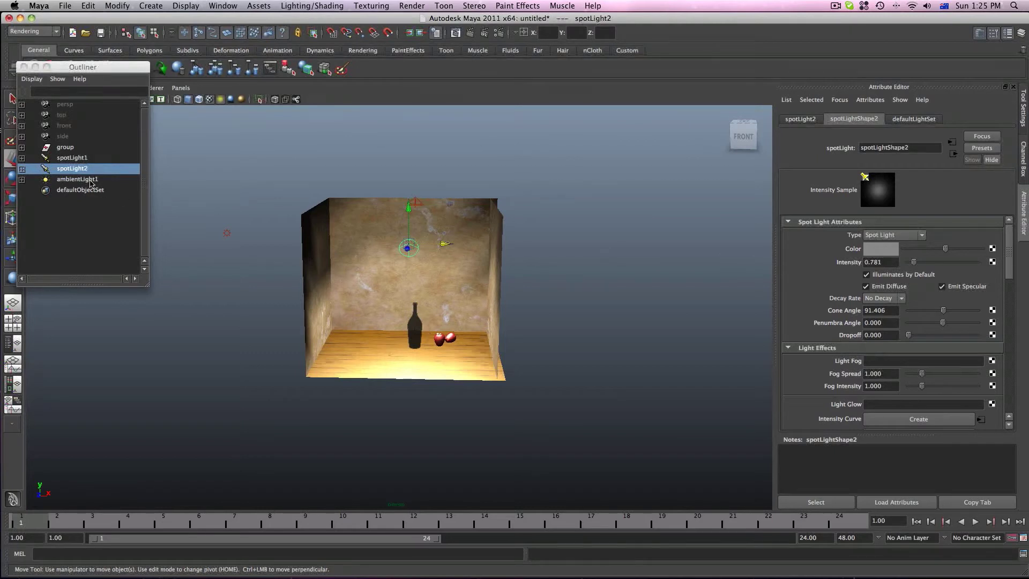
Reduce spotLight1's intensity to about 0.7.
left_click(78, 159)
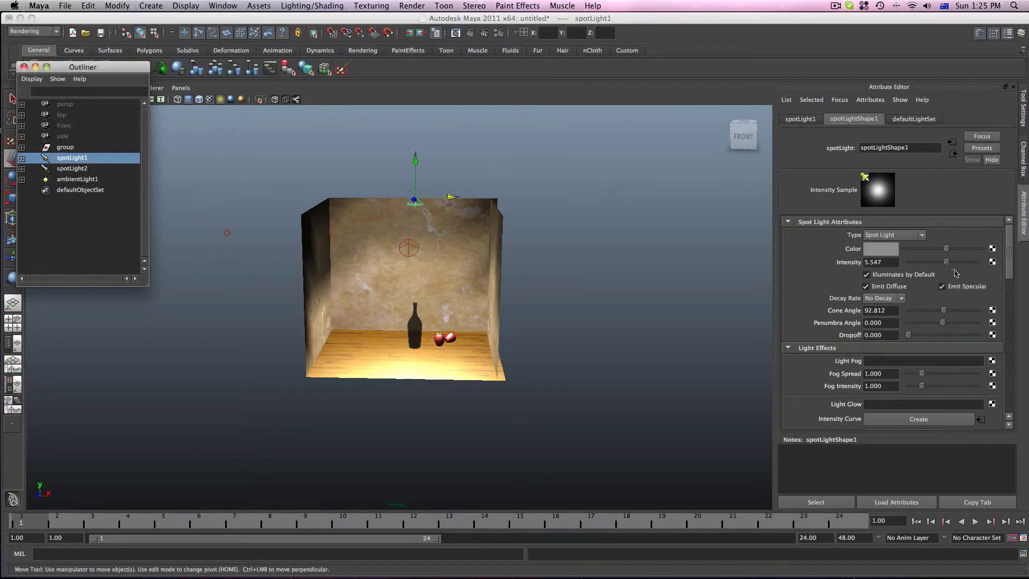
left_click_drag(946, 264, 913, 261)
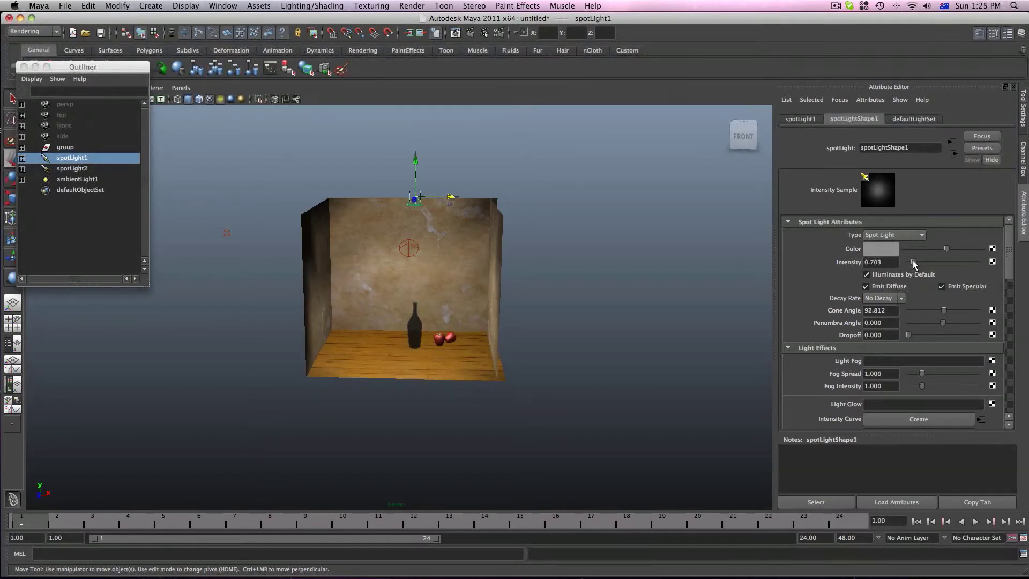
left_click_drag(913, 261, 914, 263)
Move the ambient light back into the room at about X -6.6, Y 13.7, Z 7.7 and lighten its color to light grey.
left_click(227, 236)
left_click_drag(229, 235, 398, 275)
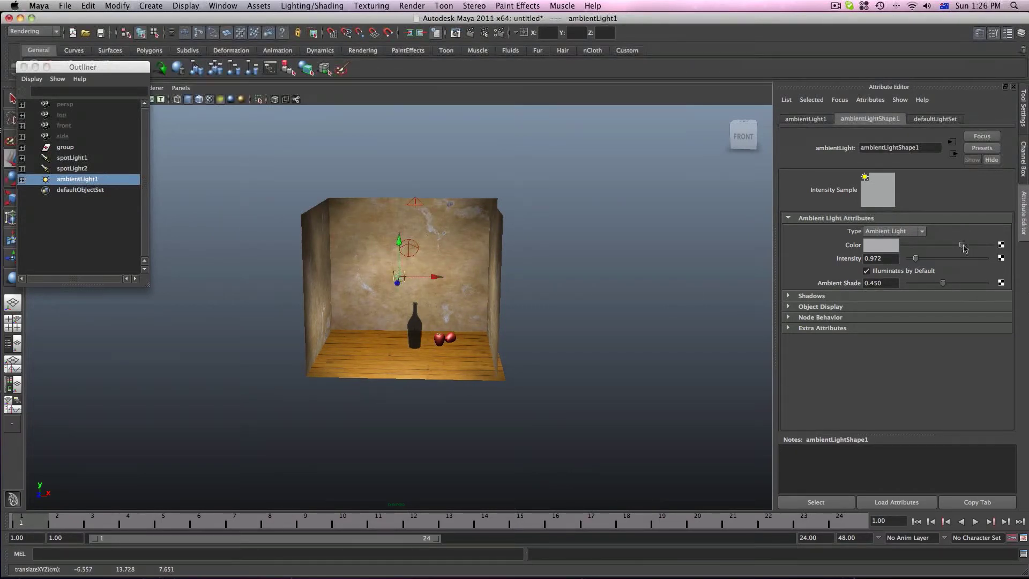
mouse_move(961, 244)
left_mouse_down()
mouse_move(937, 247)
mouse_move(974, 248)
left_mouse_up()
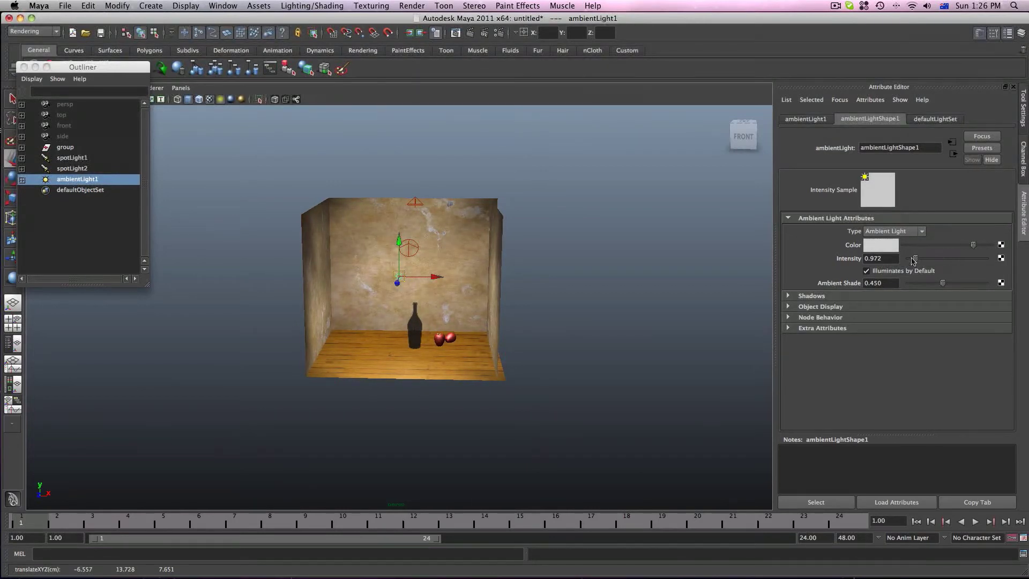
Set the ambient light's intensity to 1.25 and shift the light slightly up and toward the left wall.
left_click_drag(917, 261, 919, 261)
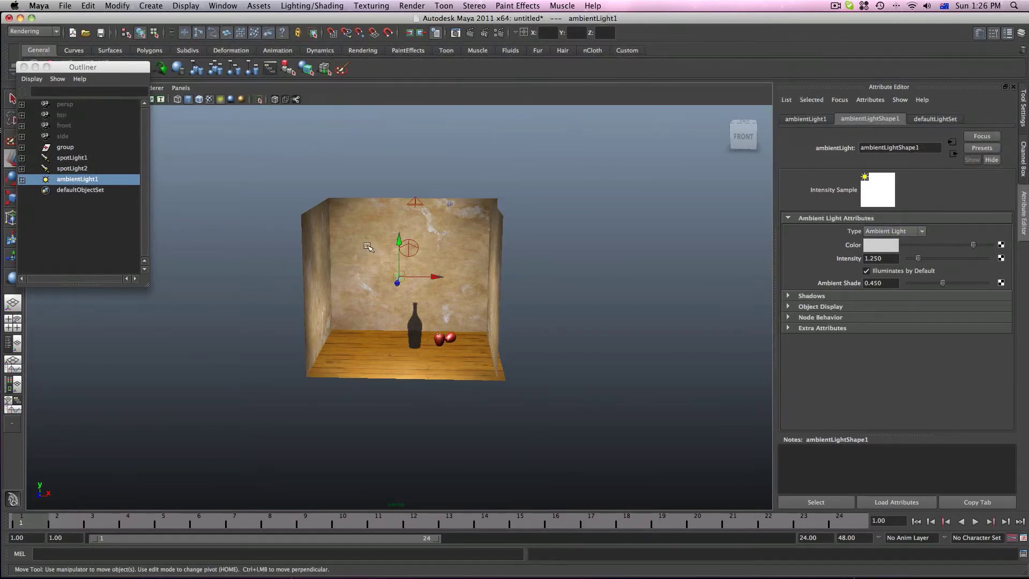
left_click_drag(401, 242, 385, 271)
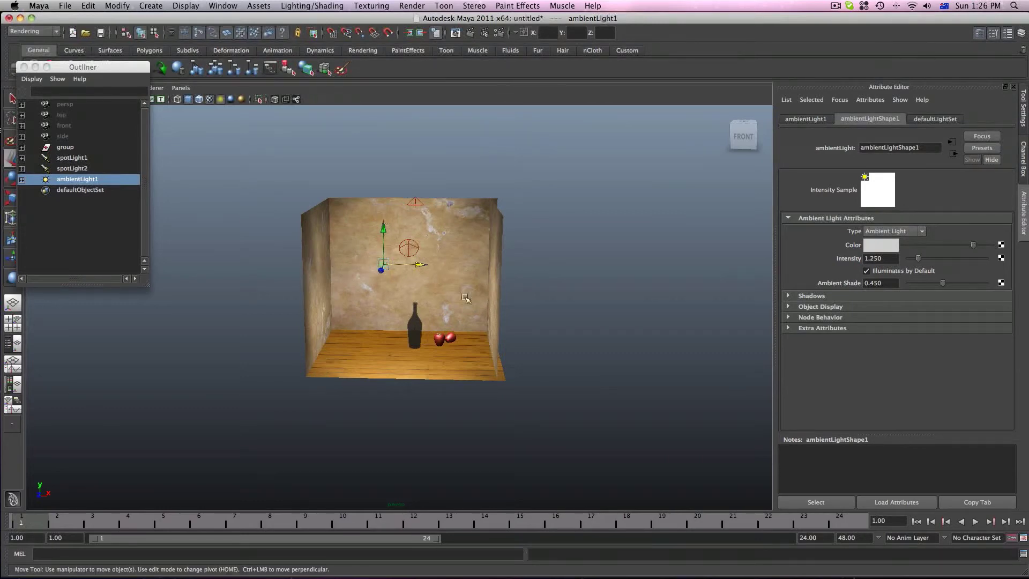
Render a close front view of the bottle and apples to check the lighting, and close the render.
scroll(461, 317, "up", 2)
scroll(462, 315, "up", 5)
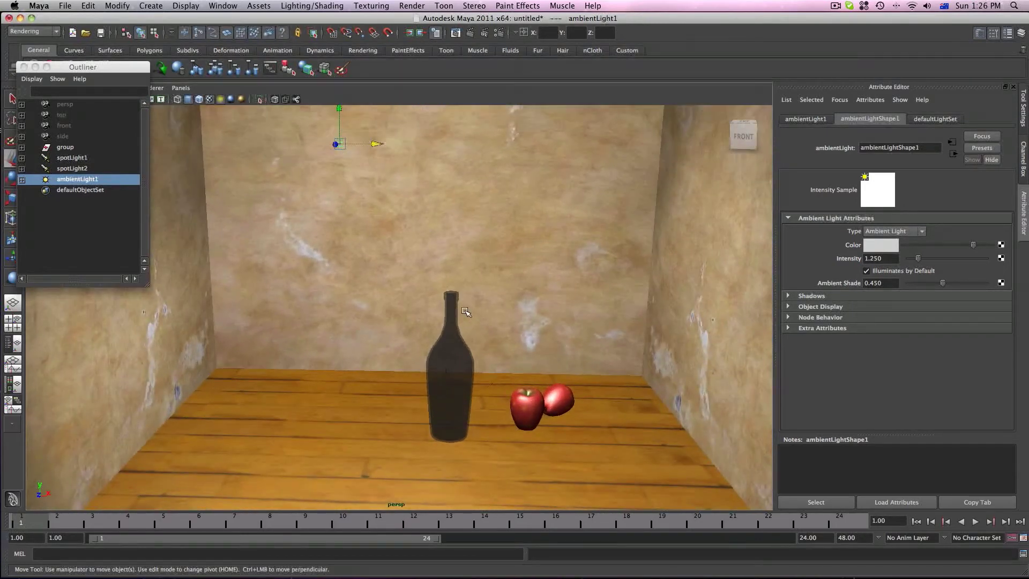
left_click_drag(484, 324, 493, 317, "alt")
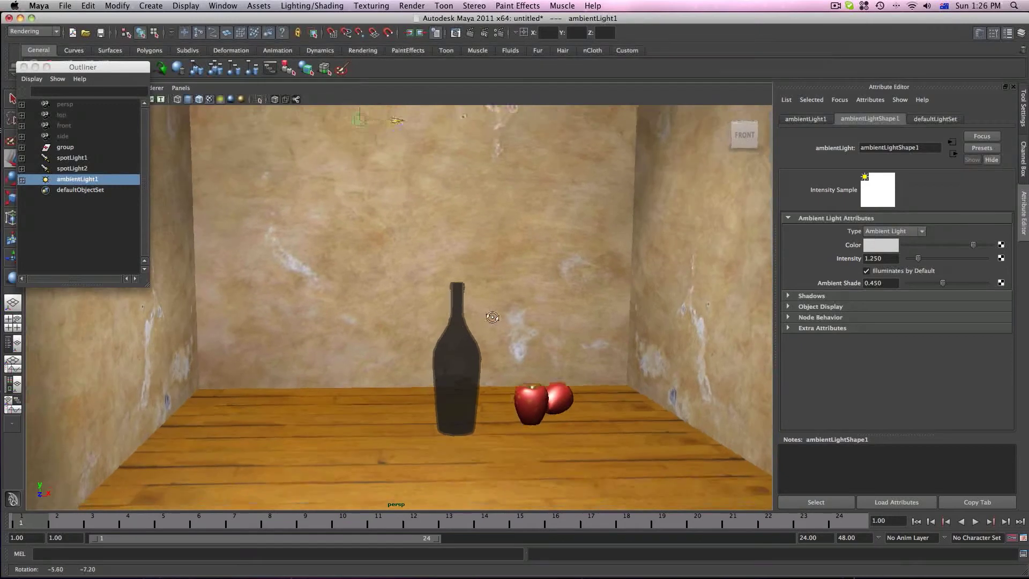
left_click(471, 34)
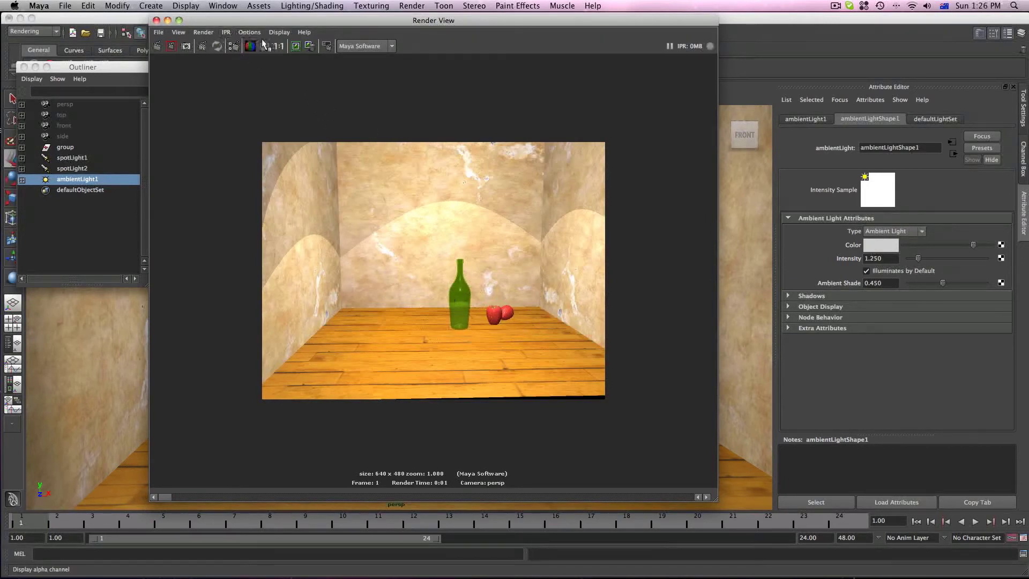
left_click(156, 21)
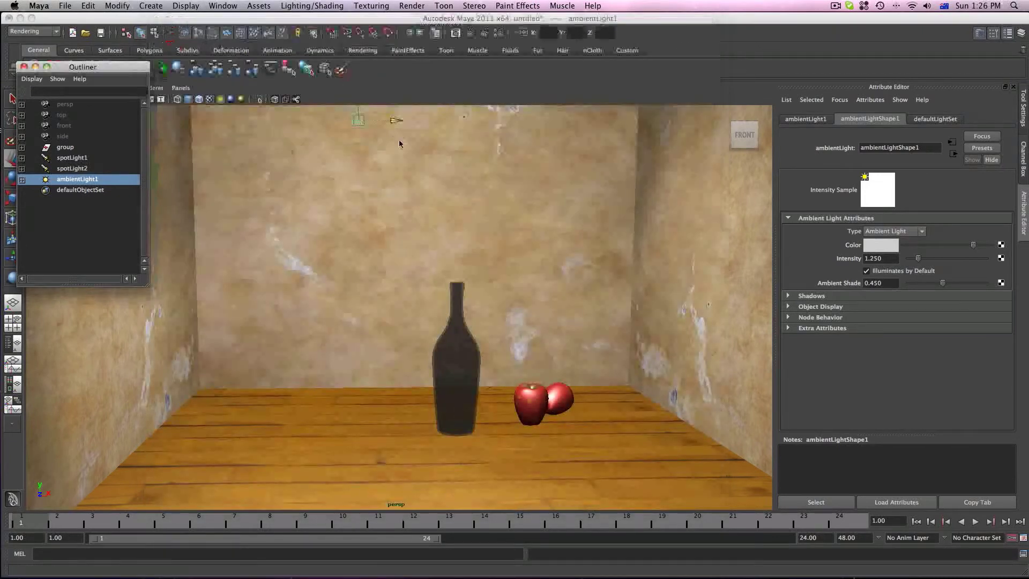
Lower spotLight1 over the bottle to about X -4.1, Y 23.7, Z 2.7.
scroll(377, 135, "down", 5)
scroll(377, 139, "down", 3)
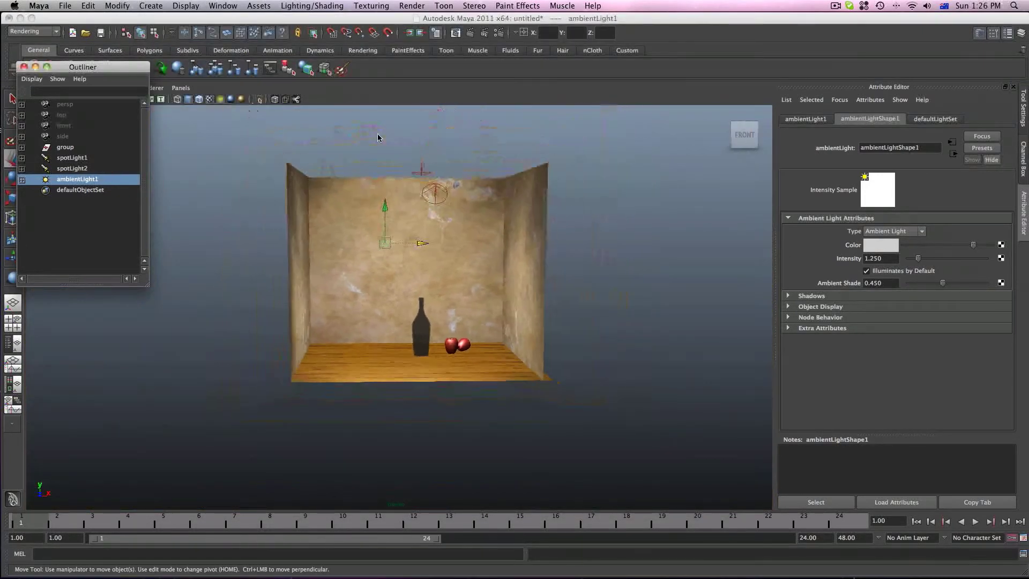
left_click(421, 171)
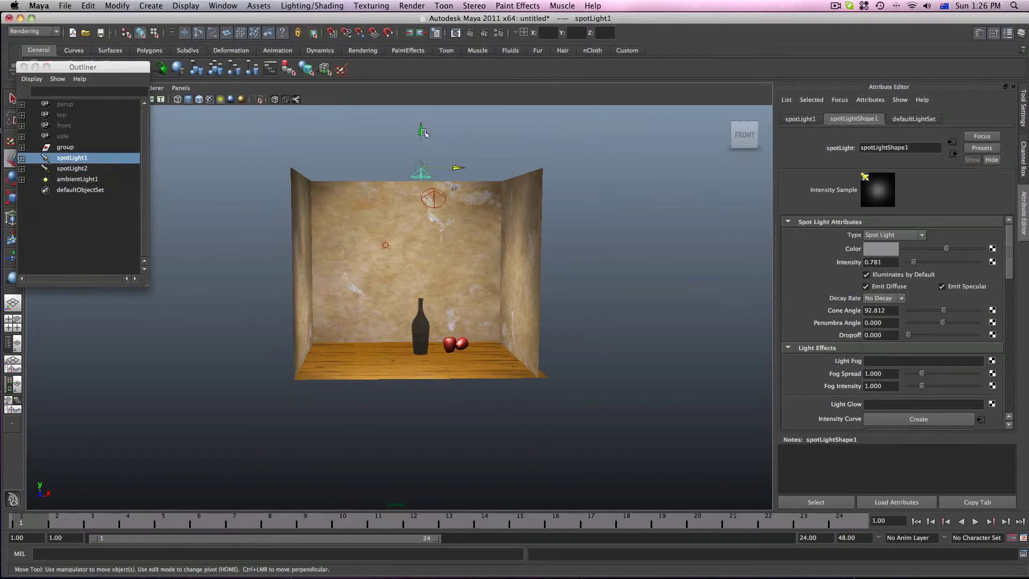
mouse_move(421, 132)
left_mouse_down()
mouse_move(421, 172)
mouse_move(421, 151)
left_mouse_up()
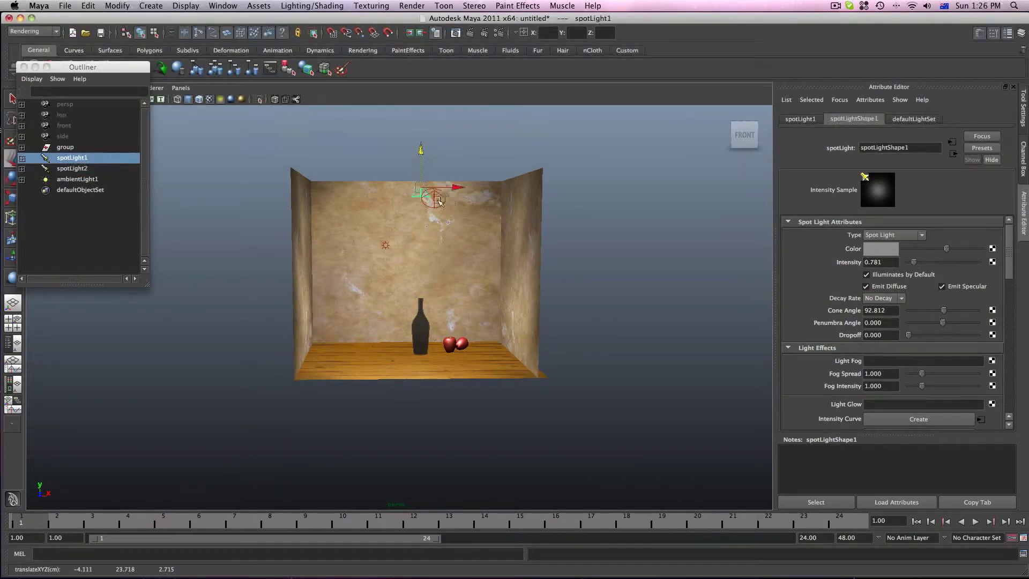
key("space")
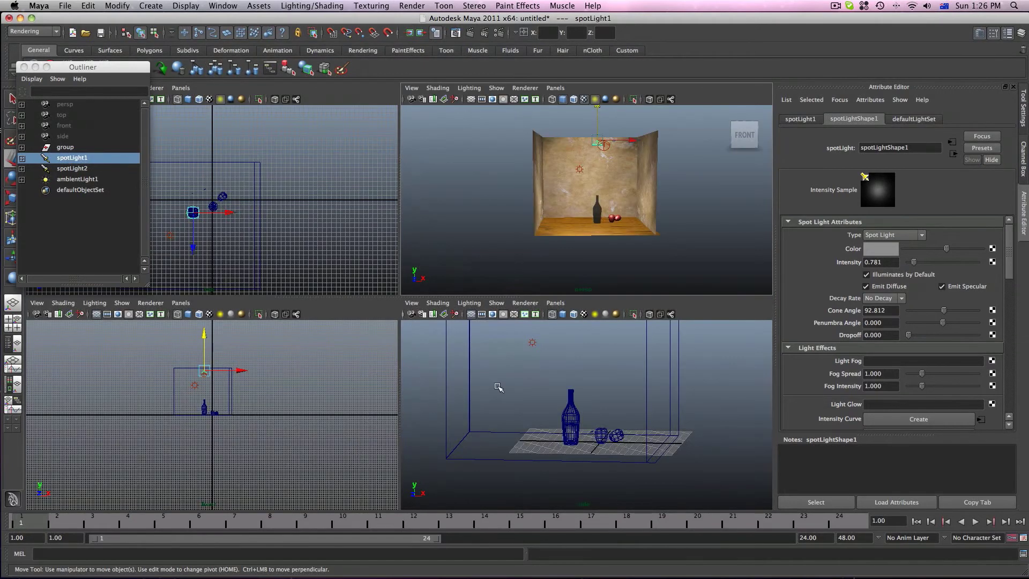
key("space")
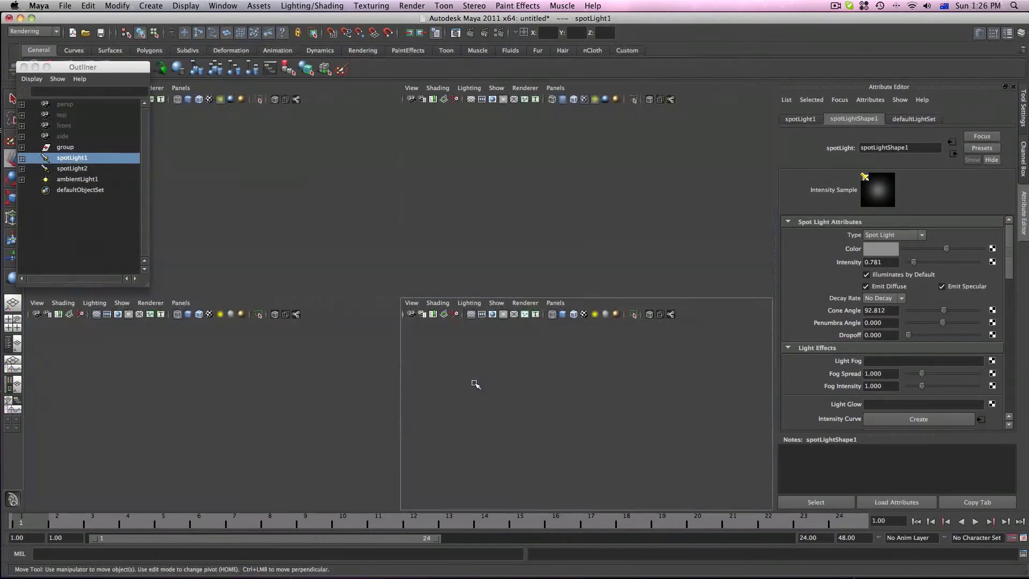
scroll(434, 325, "down", 5)
scroll(434, 324, "down", 6)
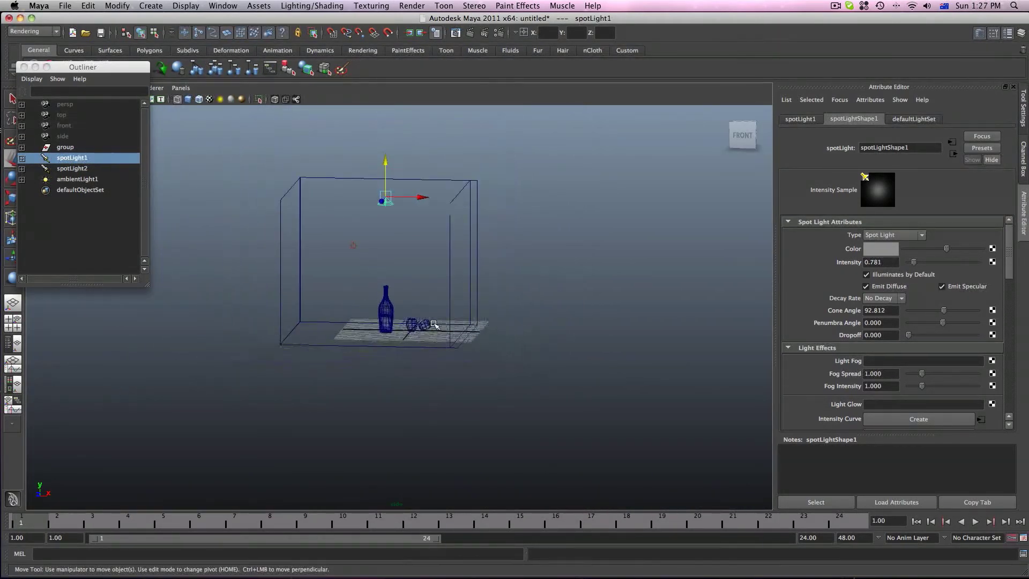
scroll(434, 325, "up", 5)
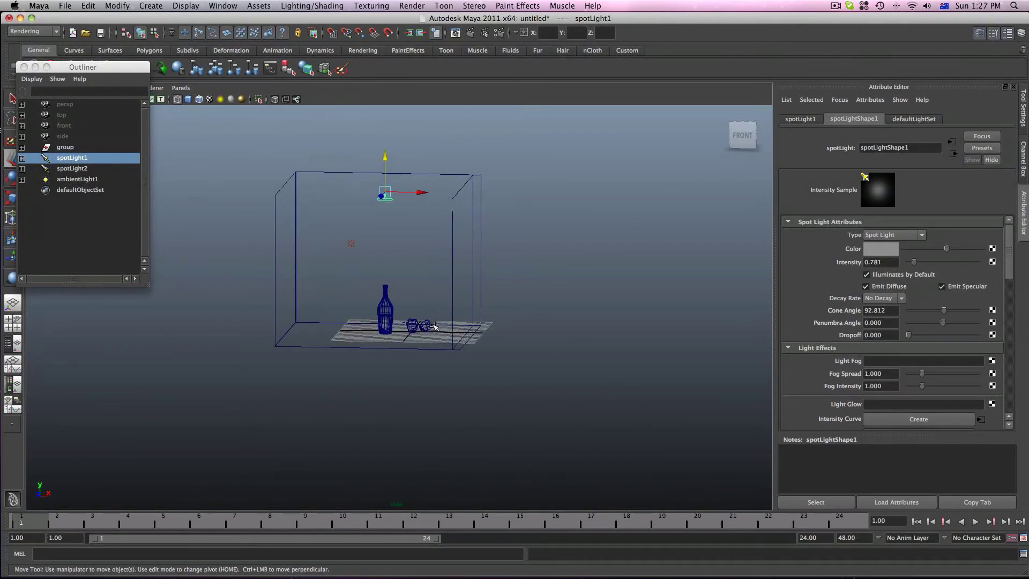
scroll(434, 324, "down", 5)
scroll(434, 325, "up", 2)
scroll(434, 325, "down", 1)
key("space")
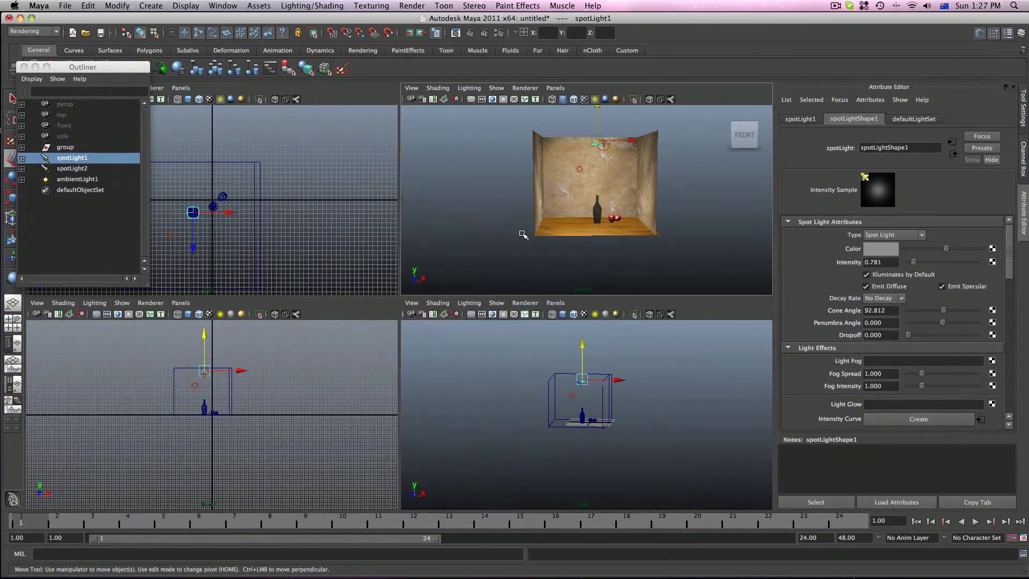
key("space")
Lower spotLight2 in front of the room to about X -3.2, Y 17.7, Z 26.7.
left_click_drag(397, 257, 592, 280, "alt")
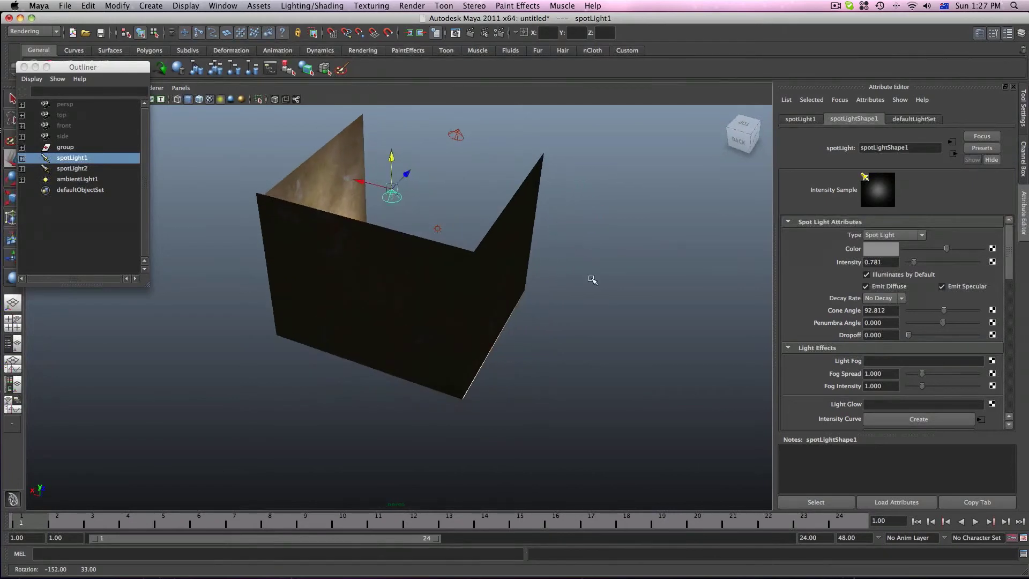
left_click(457, 135)
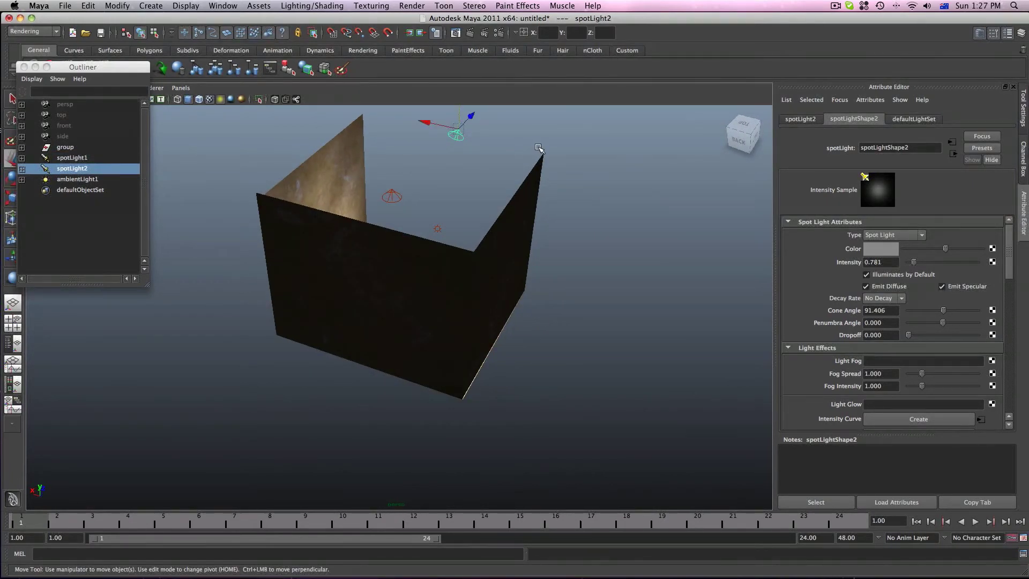
left_click_drag(539, 148, 409, 133, "alt")
left_click_drag(456, 163, 482, 229)
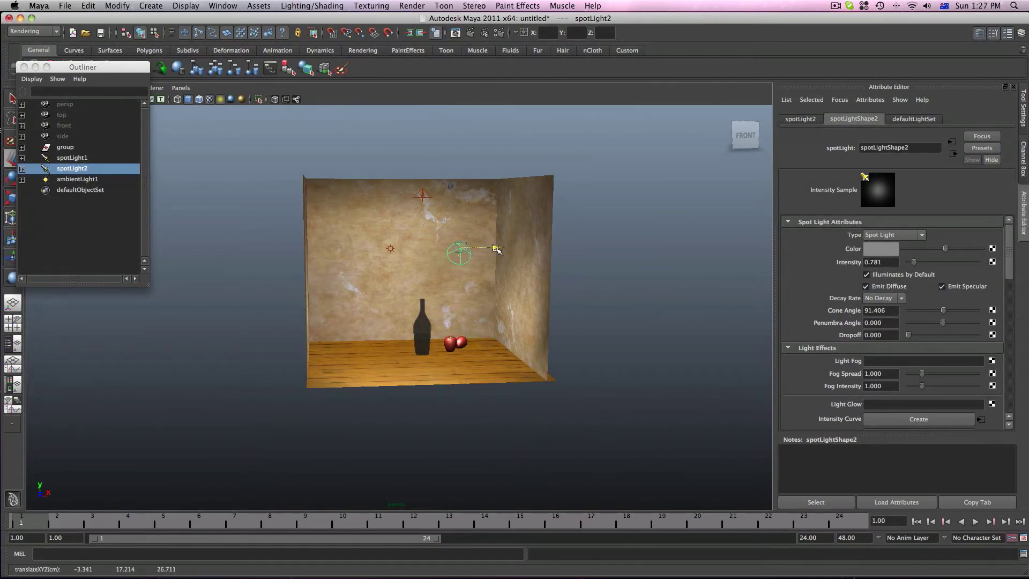
left_click_drag(605, 245, 578, 253, "alt")
left_click_drag(343, 286, 344, 281)
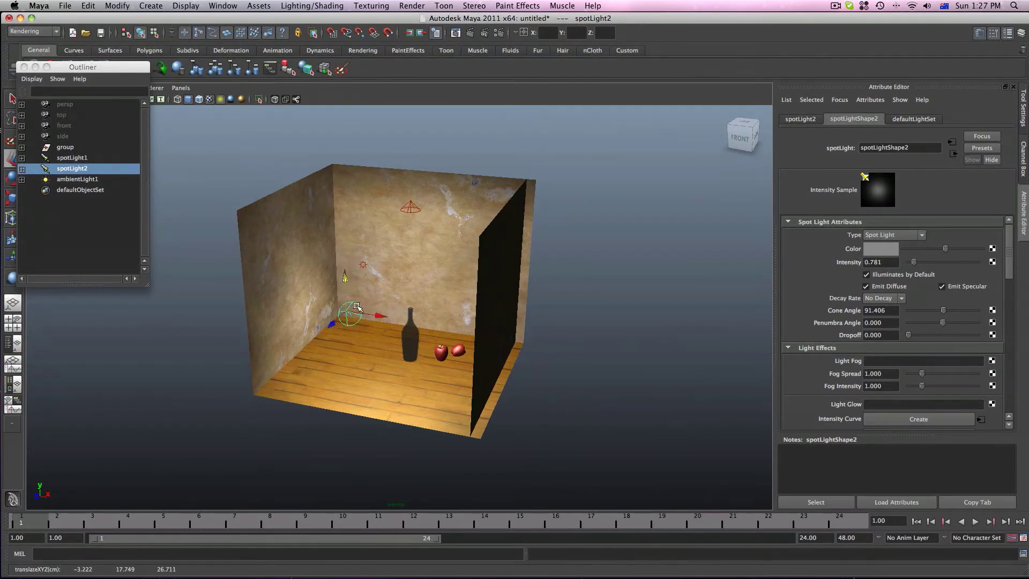
Shift spotLight2 sideways in line with the bottle, at about X -1.6, Y 17.7, Z 26.5.
mouse_move(329, 329)
left_mouse_down()
mouse_move(395, 303)
mouse_move(418, 309)
mouse_move(364, 325)
left_mouse_up()
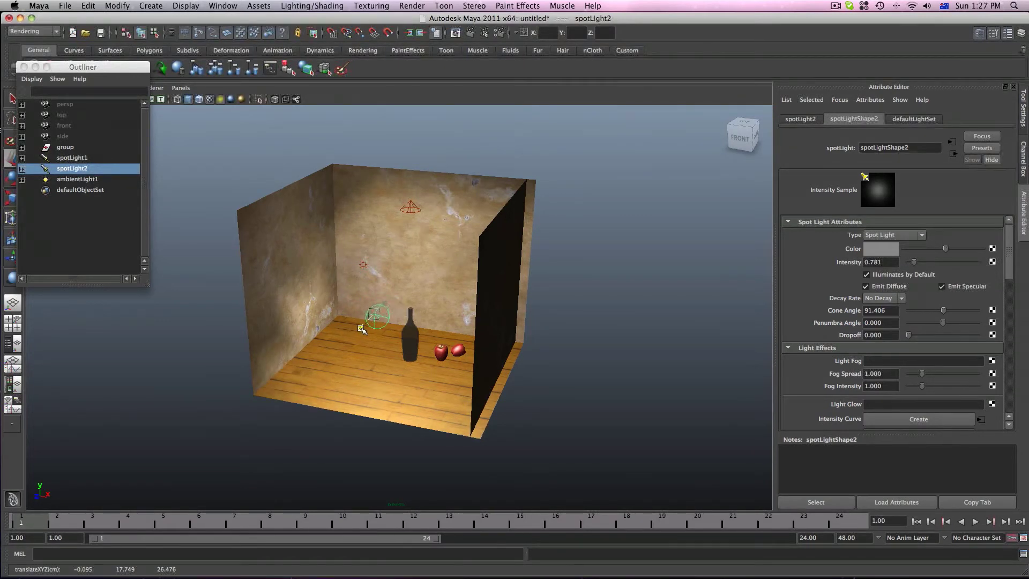
key("space")
left_click(390, 354)
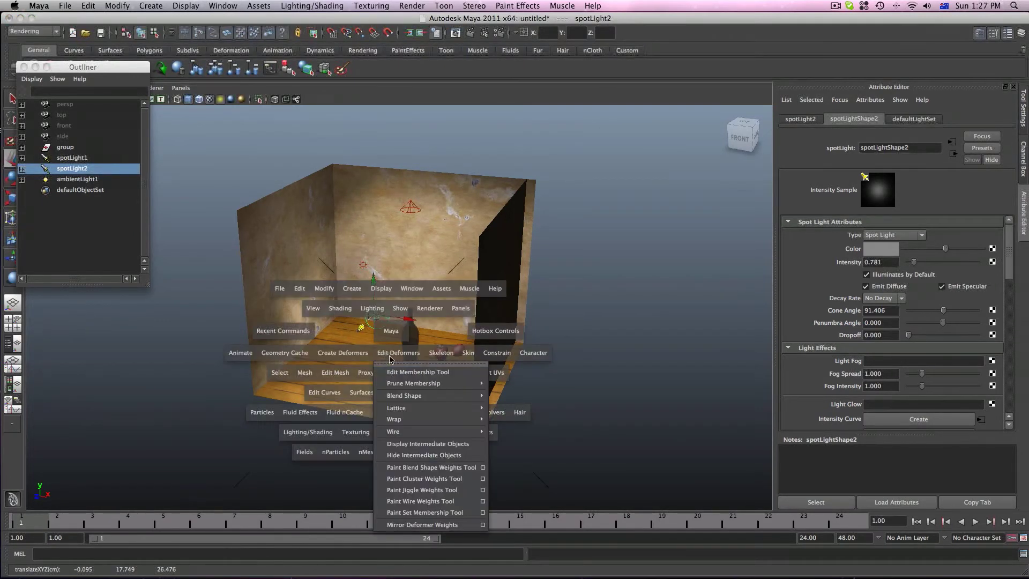
left_click(384, 337)
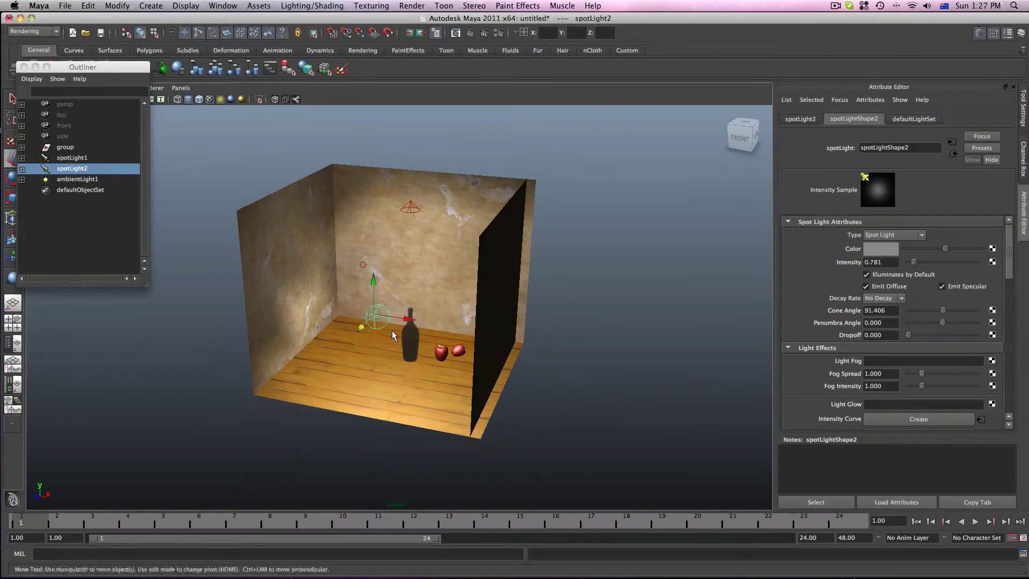
left_click_drag(373, 336, 394, 336, "alt")
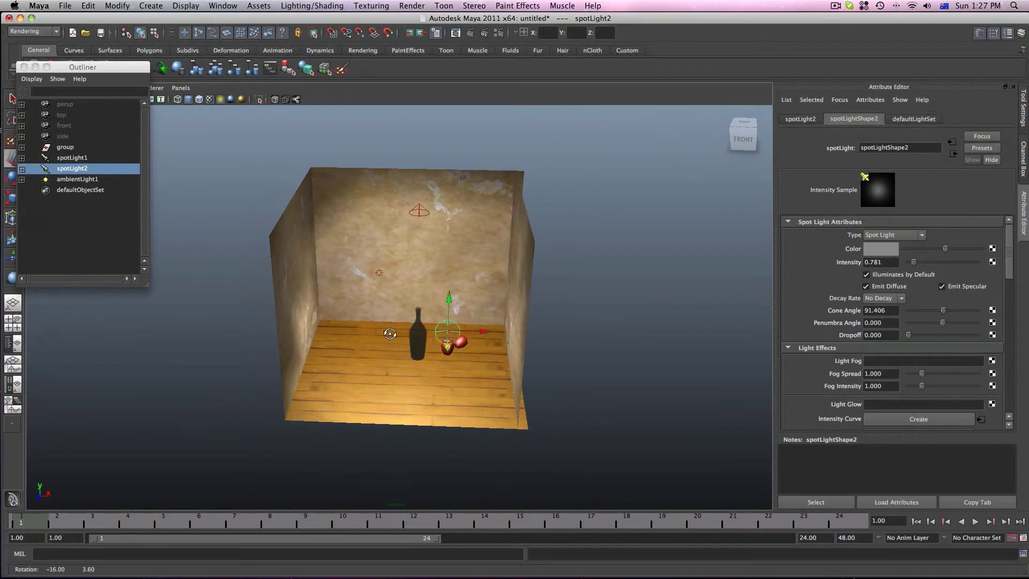
left_click_drag(482, 333, 449, 351, "alt")
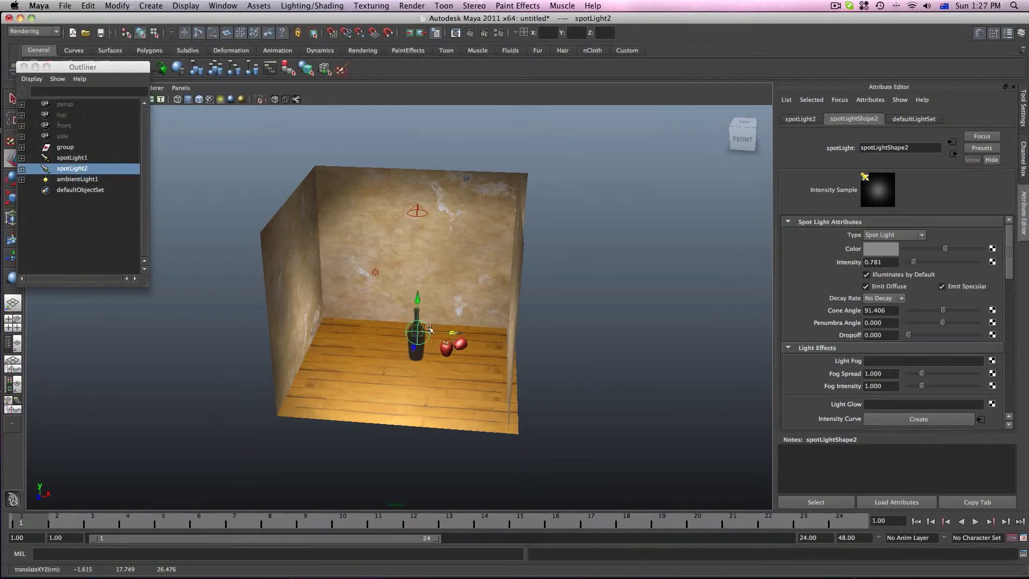
Bring the ambient light forward and down to about X -7.8, Y 7.9, Z 12.2.
scroll(429, 328, "up", 6)
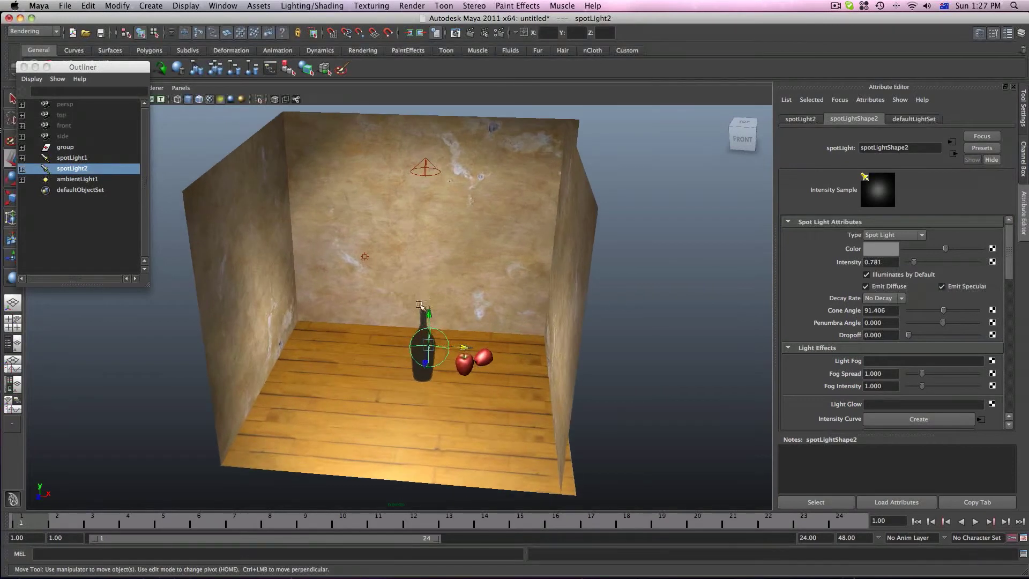
left_click_drag(420, 304, 436, 295, "alt")
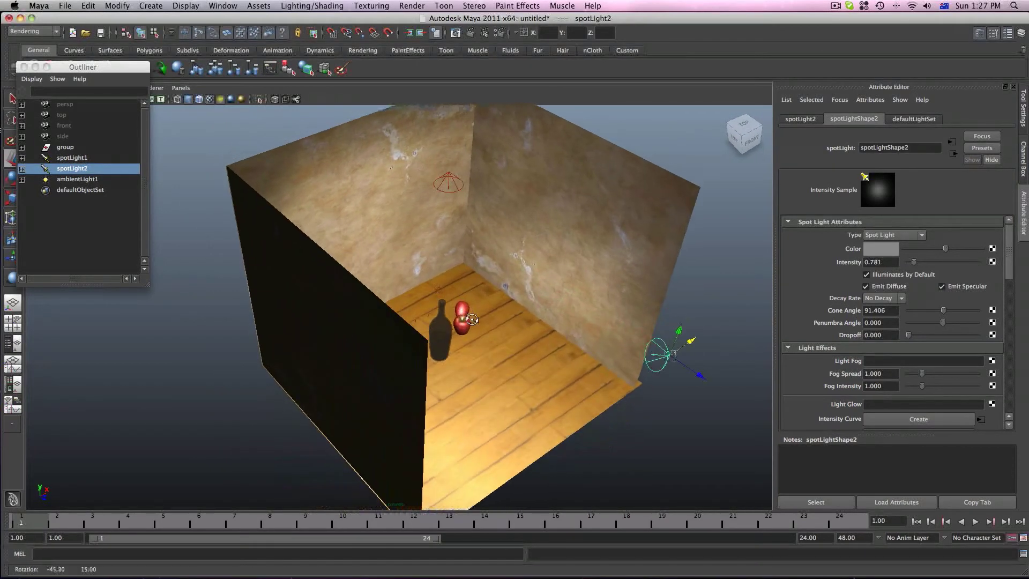
left_click(438, 292)
left_click(440, 290)
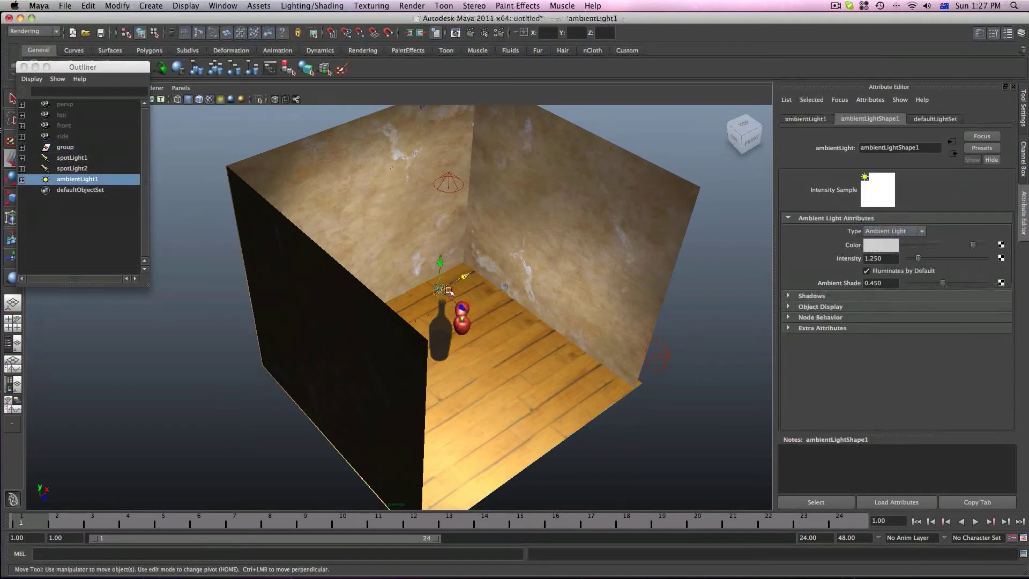
left_click_drag(463, 308, 490, 335)
mouse_move(507, 374)
left_mouse_down()
mouse_move(484, 357)
mouse_move(509, 366)
left_mouse_up()
key("space")
left_click_drag(494, 319, 418, 295, "alt")
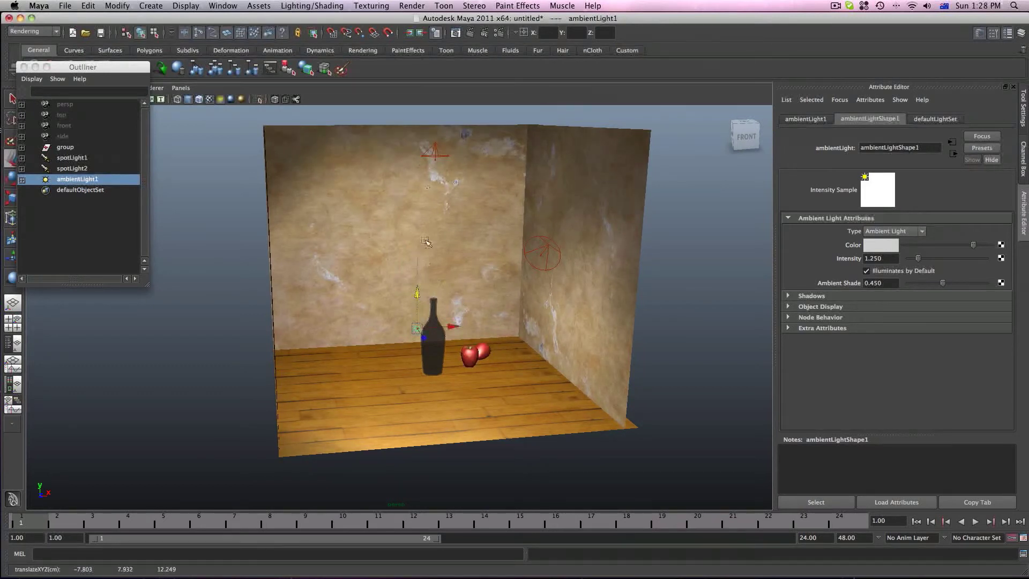
Render the repositioned lights from a front view, enlarge the image to inspect it, and close the render.
scroll(430, 360, "up", 5)
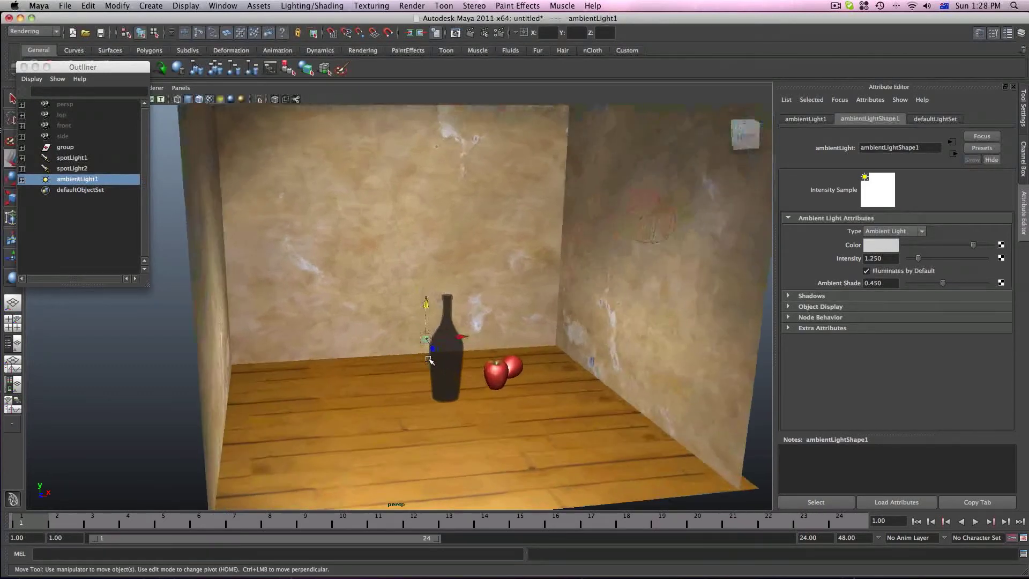
left_click_drag(431, 360, 457, 363, "alt")
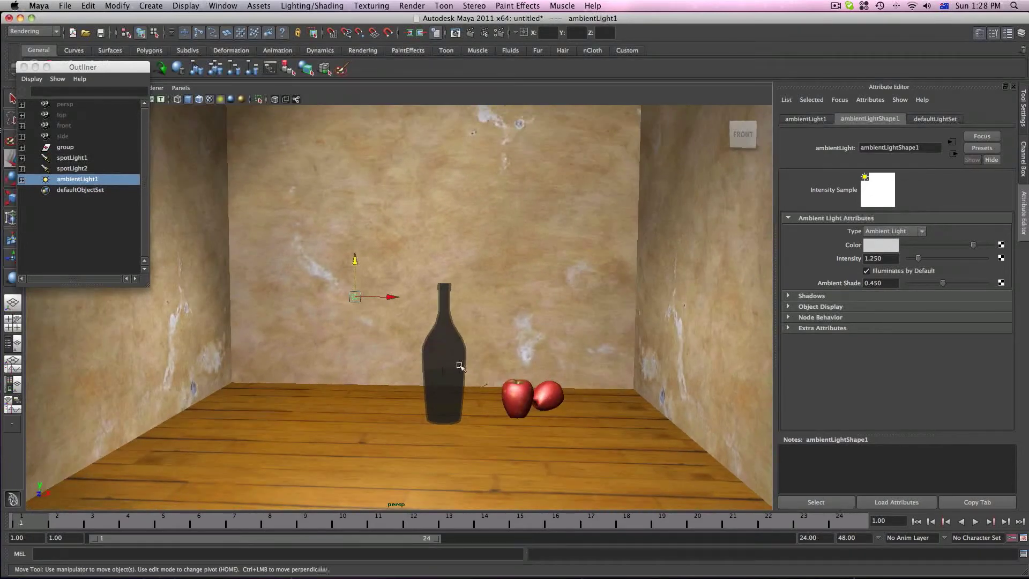
left_click(470, 33)
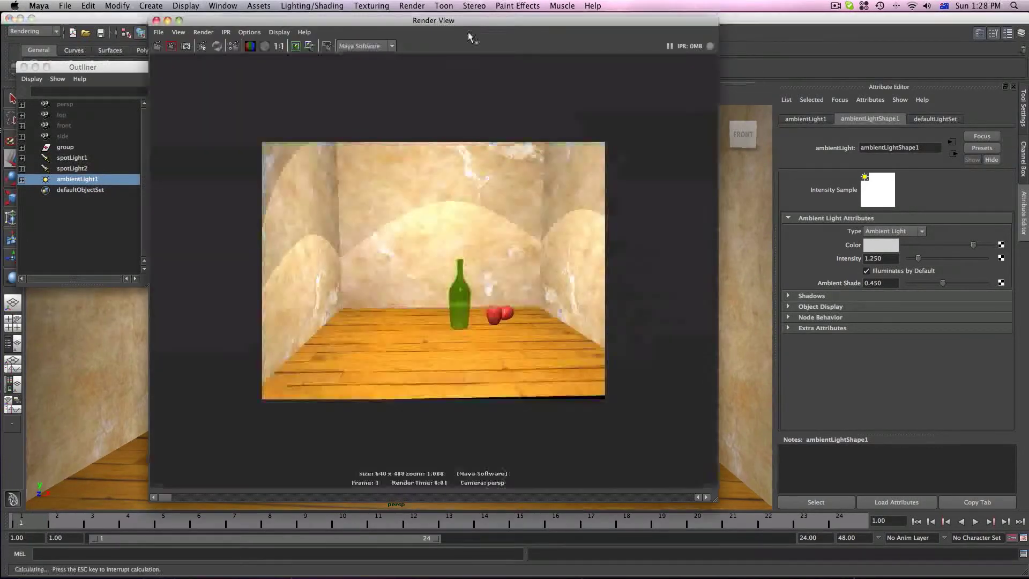
scroll(459, 317, "up", 5)
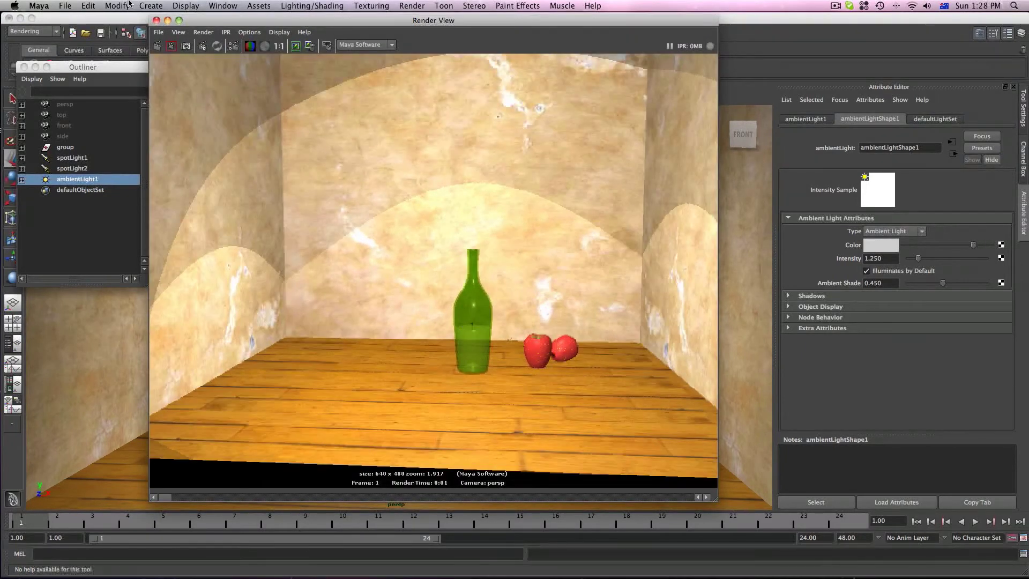
left_click(156, 20)
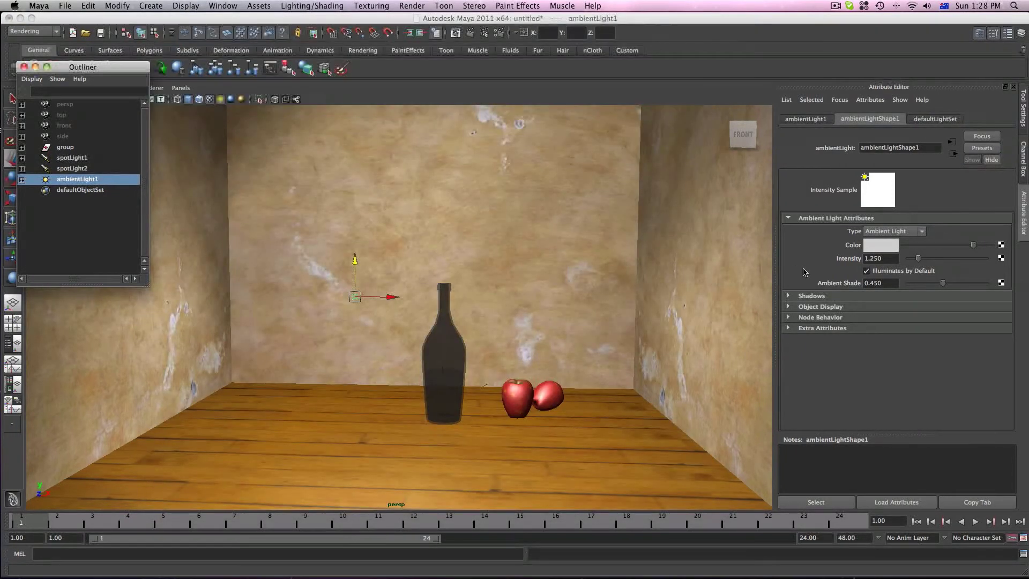
Darken spotLight1's color to a deeper grey.
left_click(67, 158)
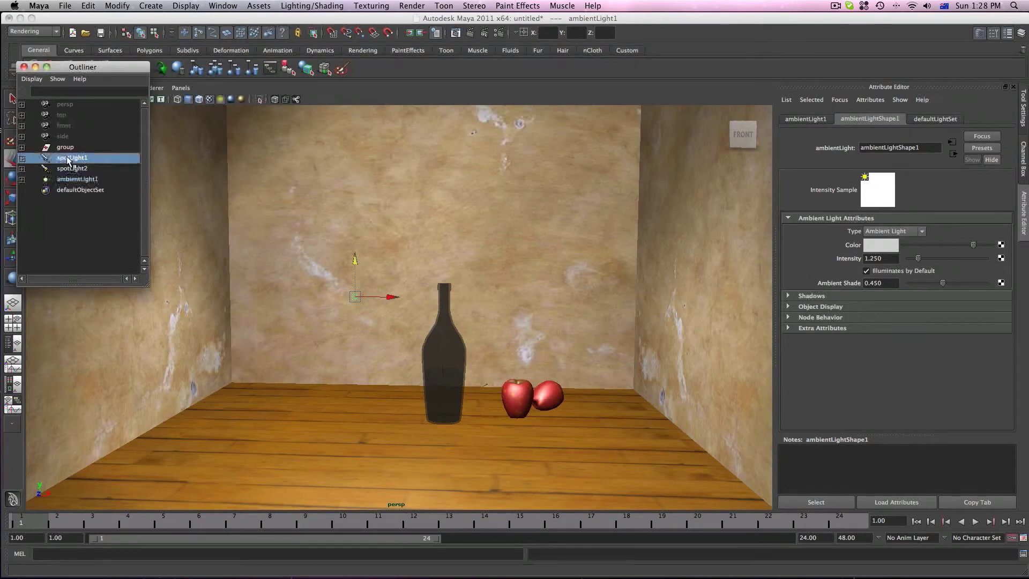
left_click(947, 250)
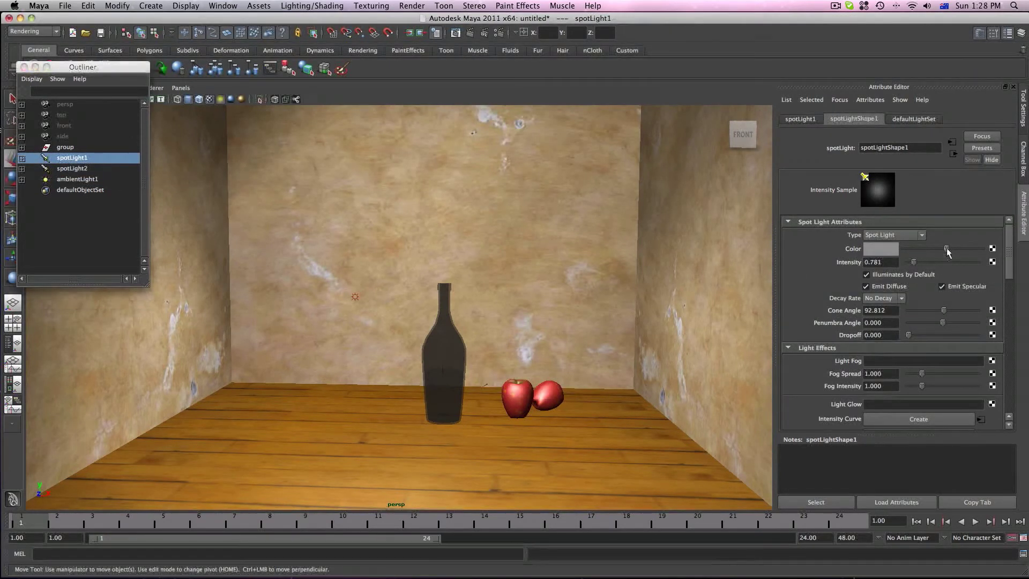
left_click_drag(946, 248, 939, 249)
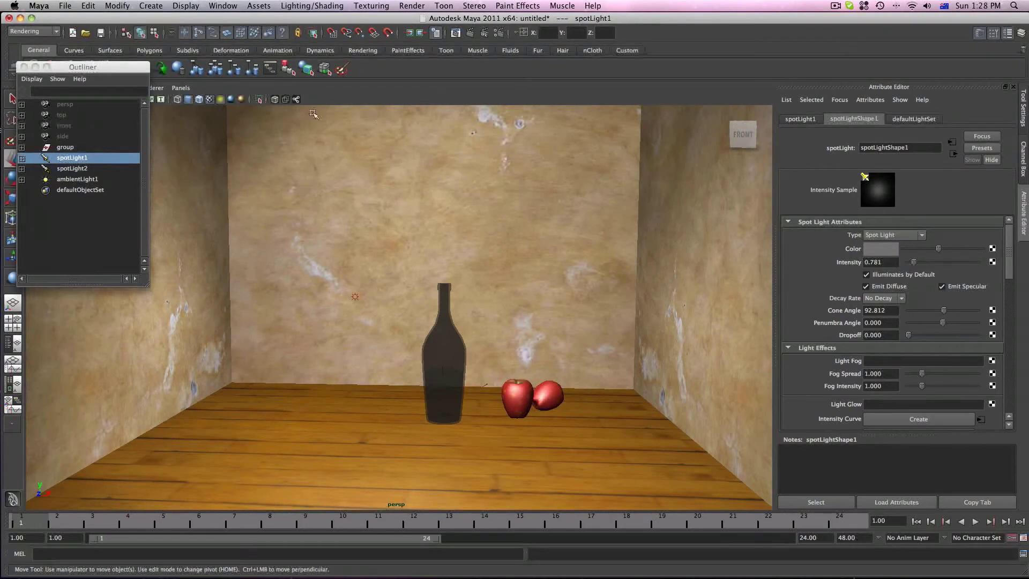
Darken spotLight2's color to a deeper grey, and render the scene to check the result before closing the render.
left_click(72, 168)
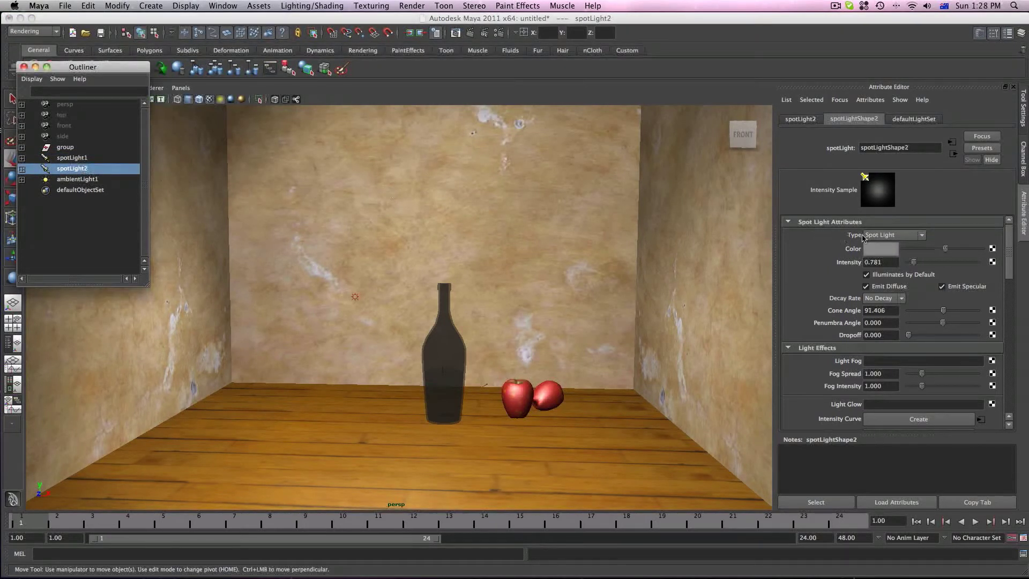
left_click_drag(946, 251, 940, 252)
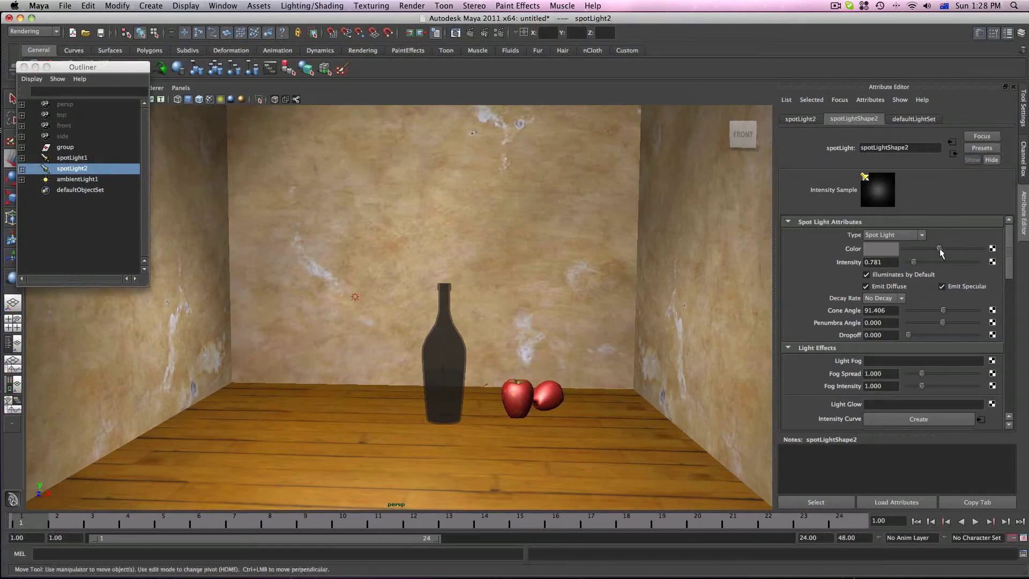
left_click(469, 33)
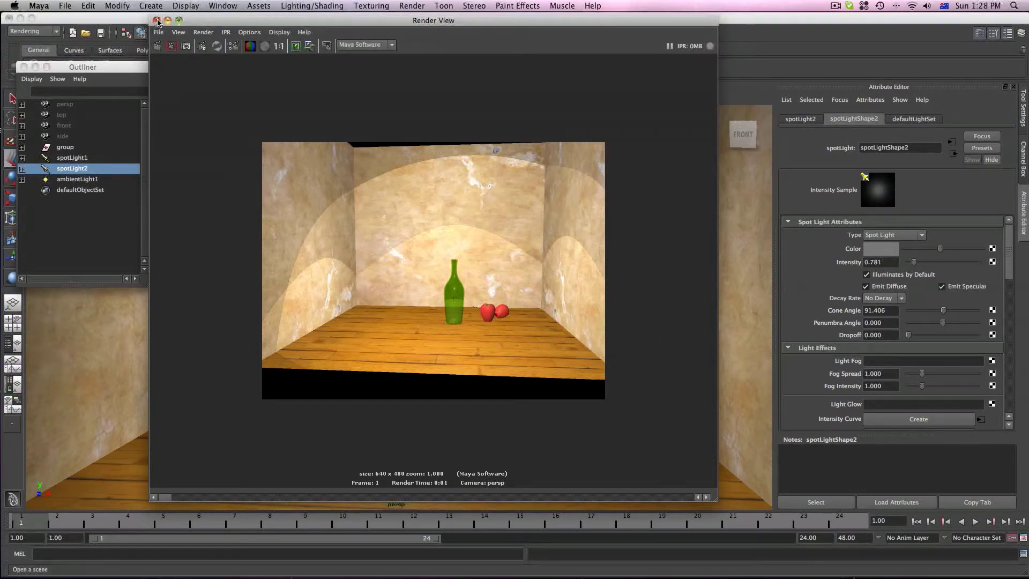
left_click(156, 20)
Reduce the ambient light's intensity to about 0.833 and darken its color to a mid grey.
left_click(356, 302)
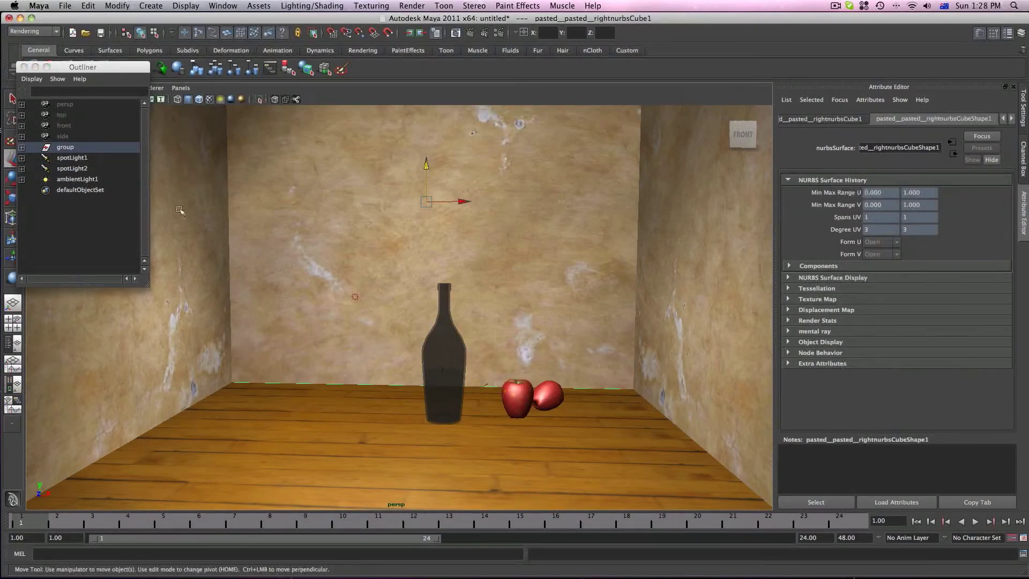
left_click(74, 183)
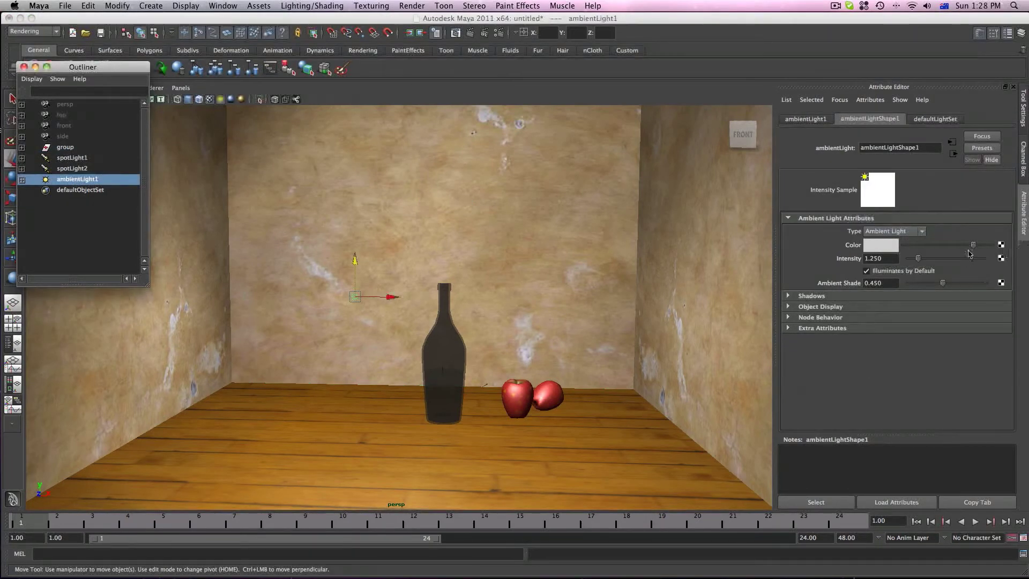
left_click_drag(974, 245, 915, 259)
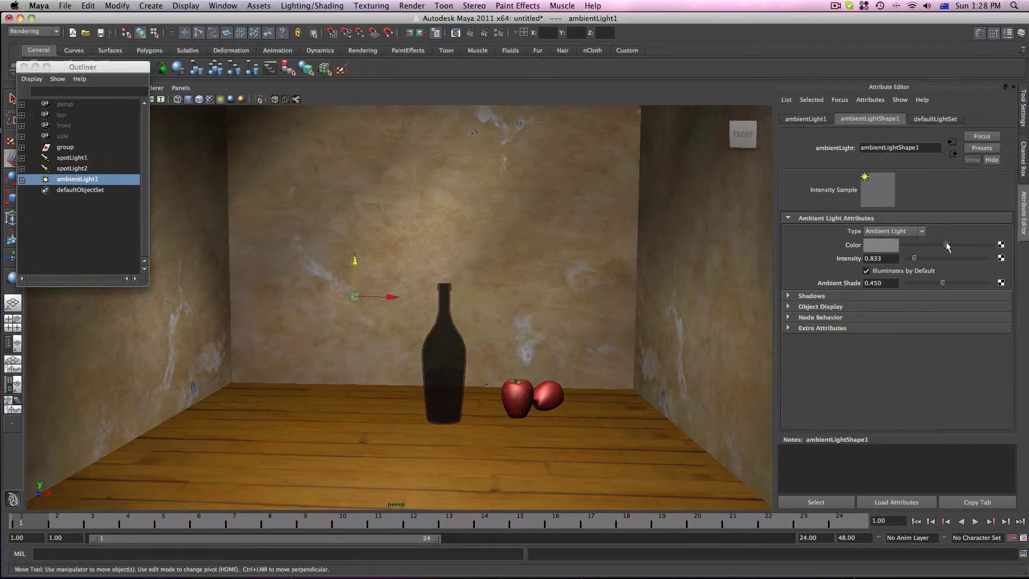
left_click_drag(946, 245, 943, 245)
Widen the cone angle of spotLight2 to about 139.2 and of spotLight1 to about 136.4.
left_click(68, 169)
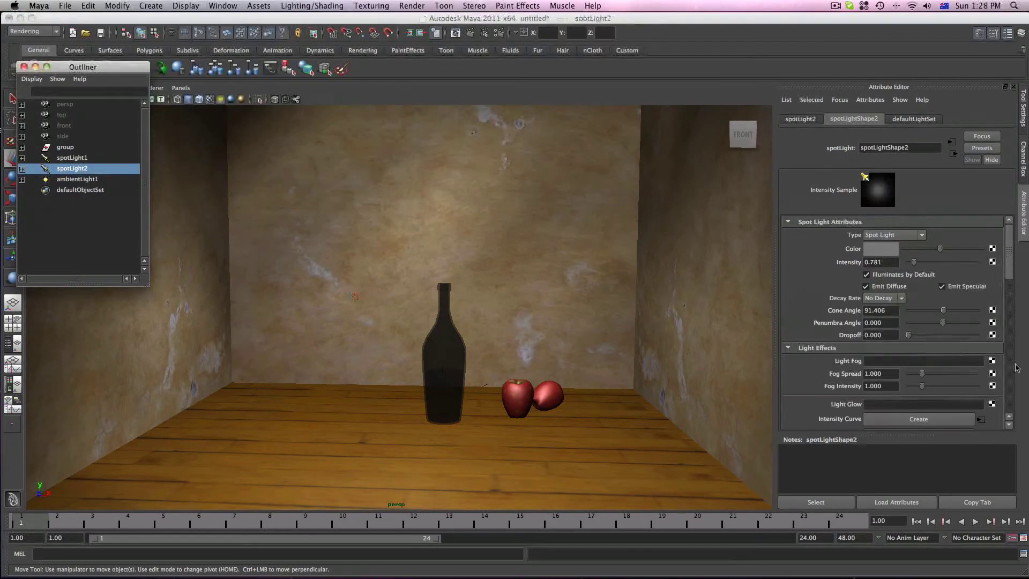
left_click_drag(943, 310, 961, 313)
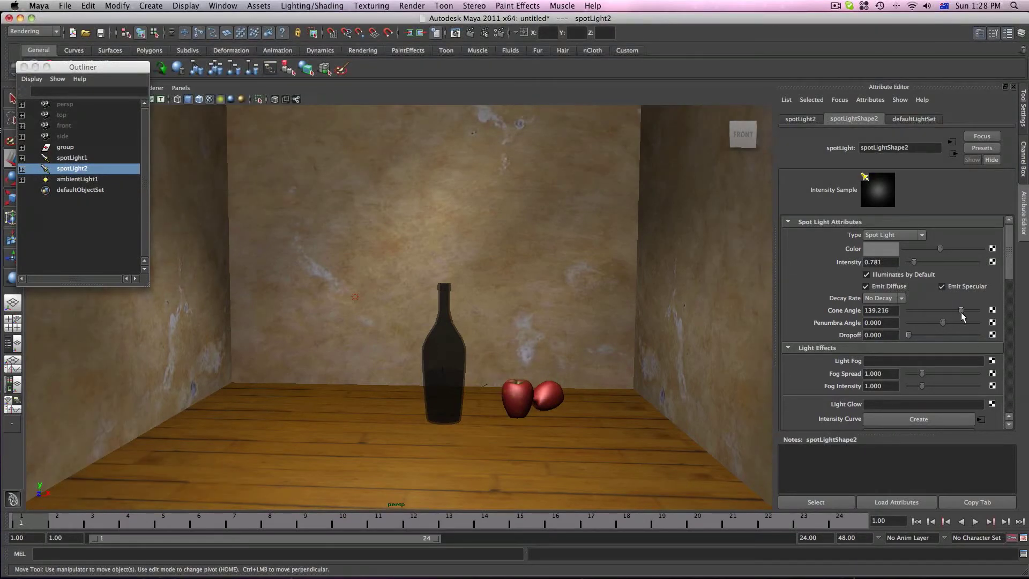
scroll(420, 344, "down", 5)
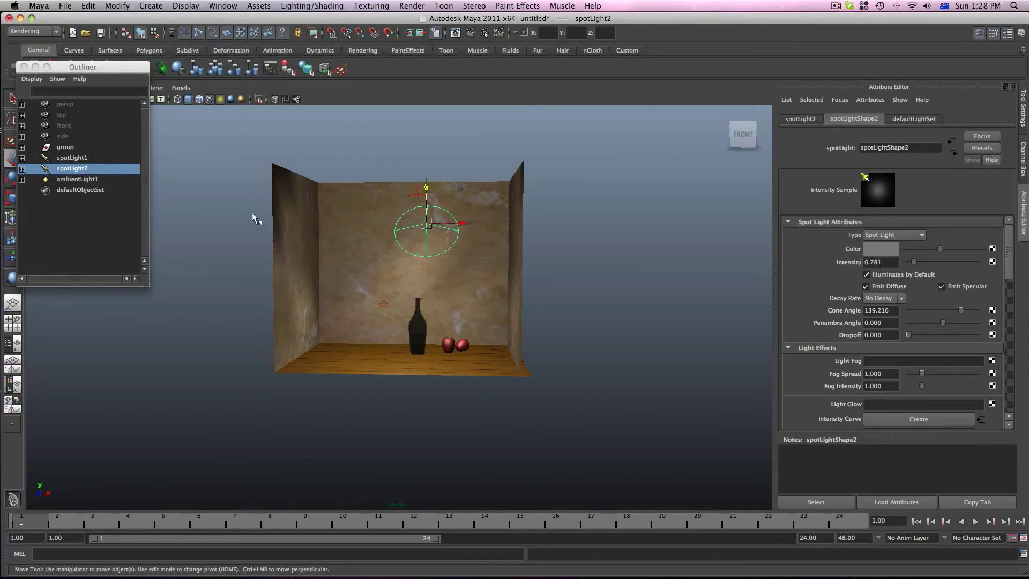
left_click(79, 158)
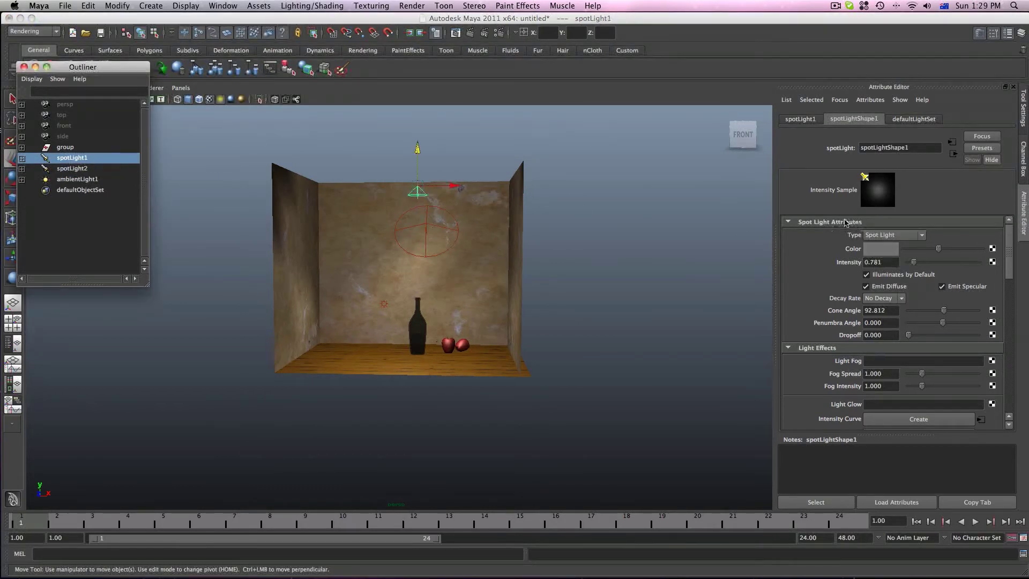
left_click_drag(943, 314, 961, 317)
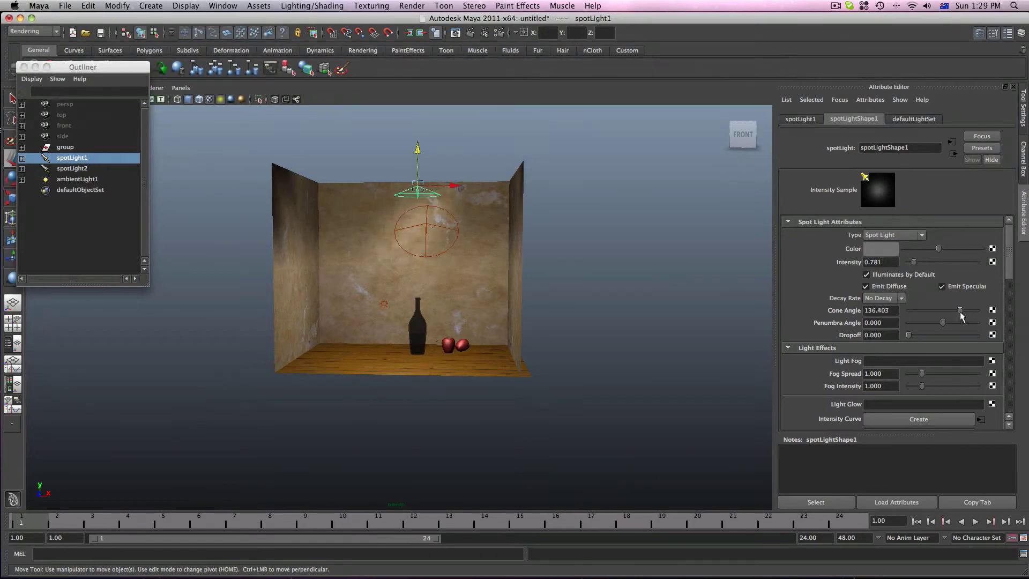
Render the whole room with the widened spot light cones, inspect the image enlarged, and close the render.
left_click(470, 34)
key("f")
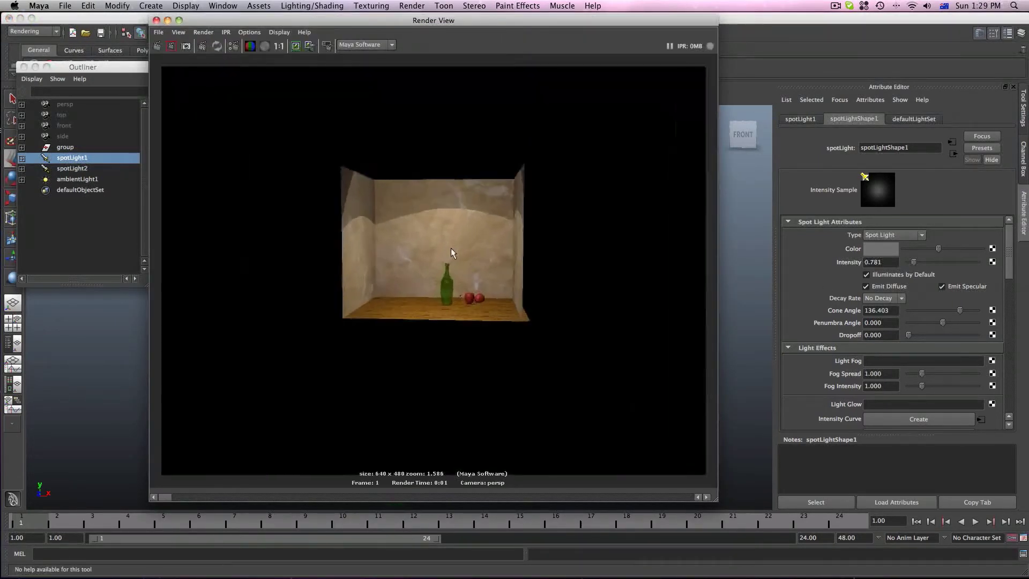
left_click(156, 20)
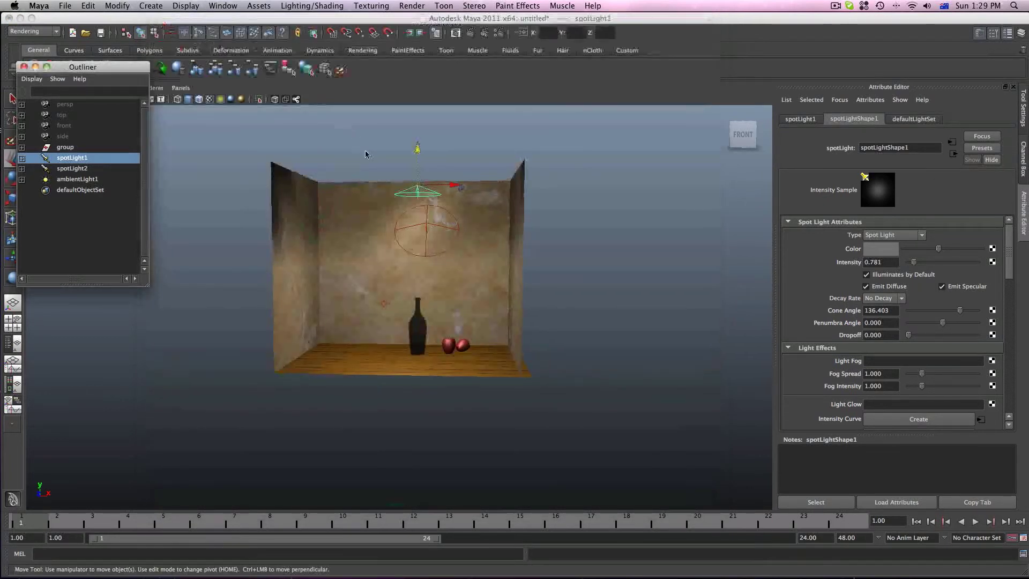
Move the ambient light sideways toward the bottle's axis and raise it above the bottle neck.
scroll(365, 152, "up", 5)
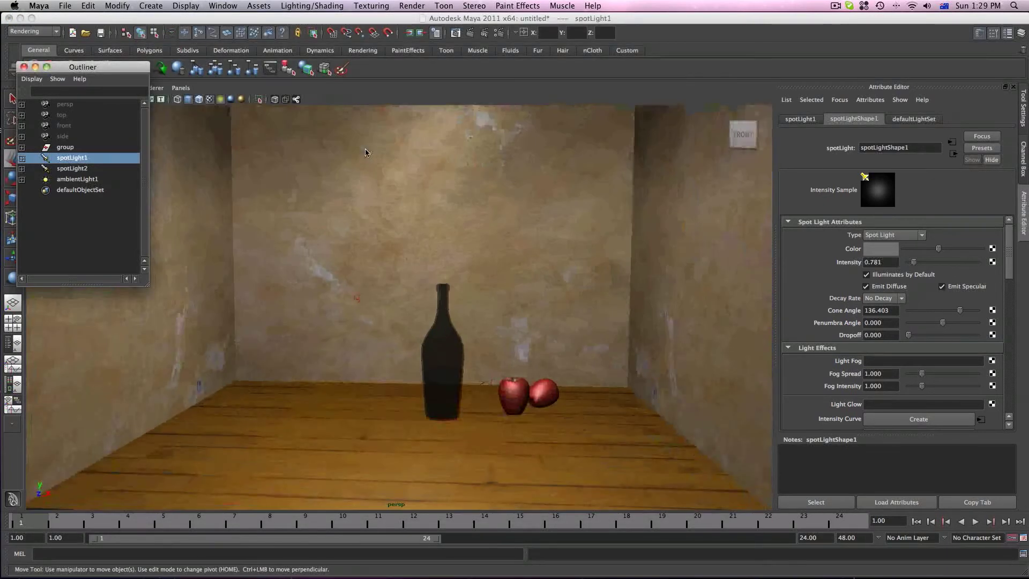
left_click(521, 367)
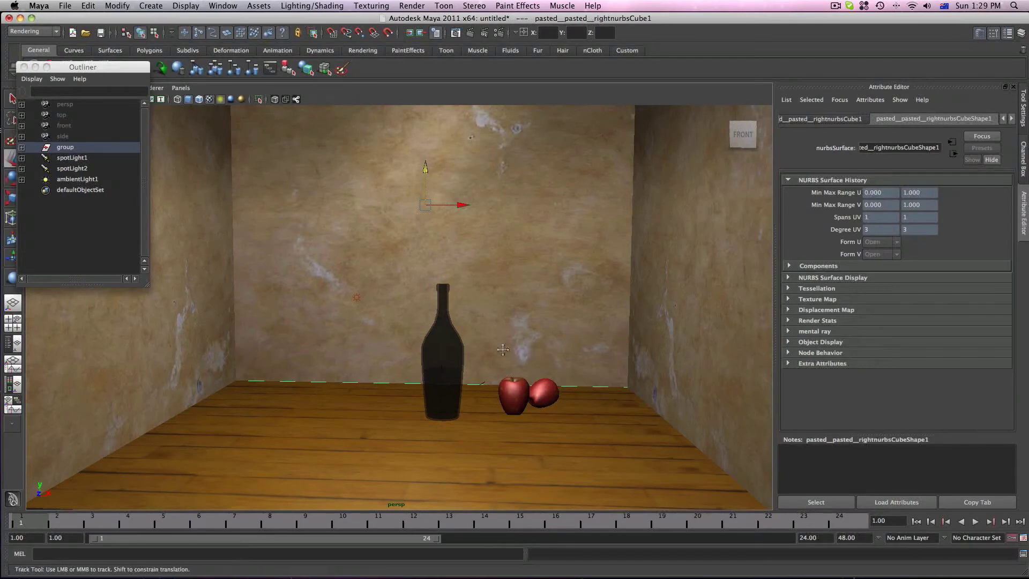
left_click(461, 484)
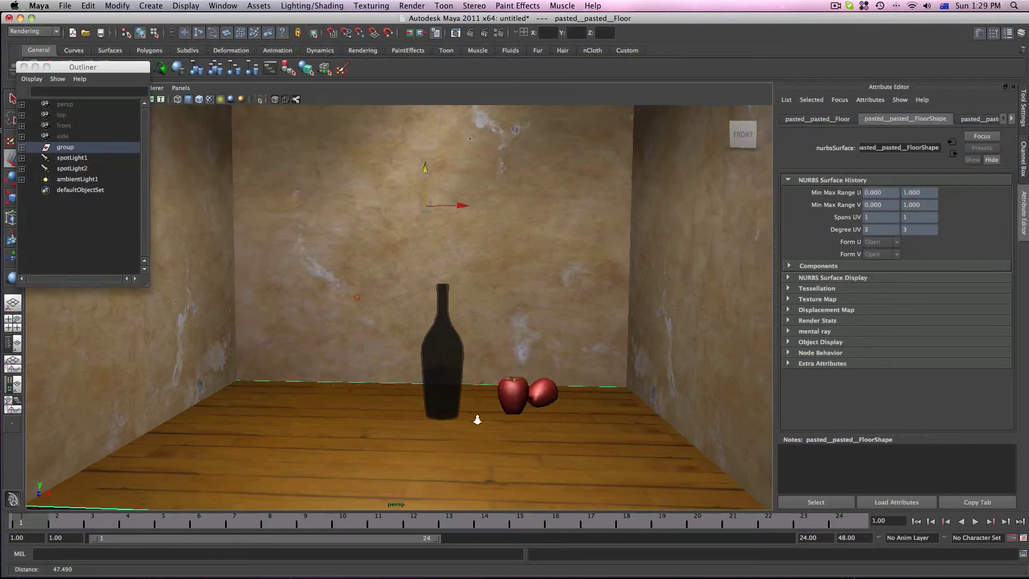
middle_click_drag(476, 420, 474, 378, "alt")
scroll(509, 378, "up", 4)
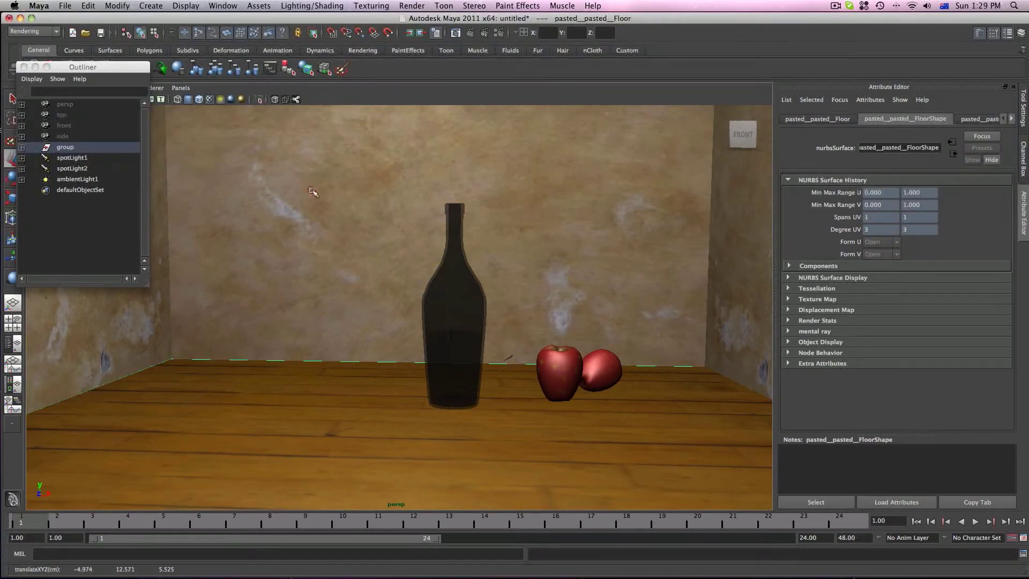
left_click(312, 192)
scroll(313, 190, "up", 1)
left_click(75, 179)
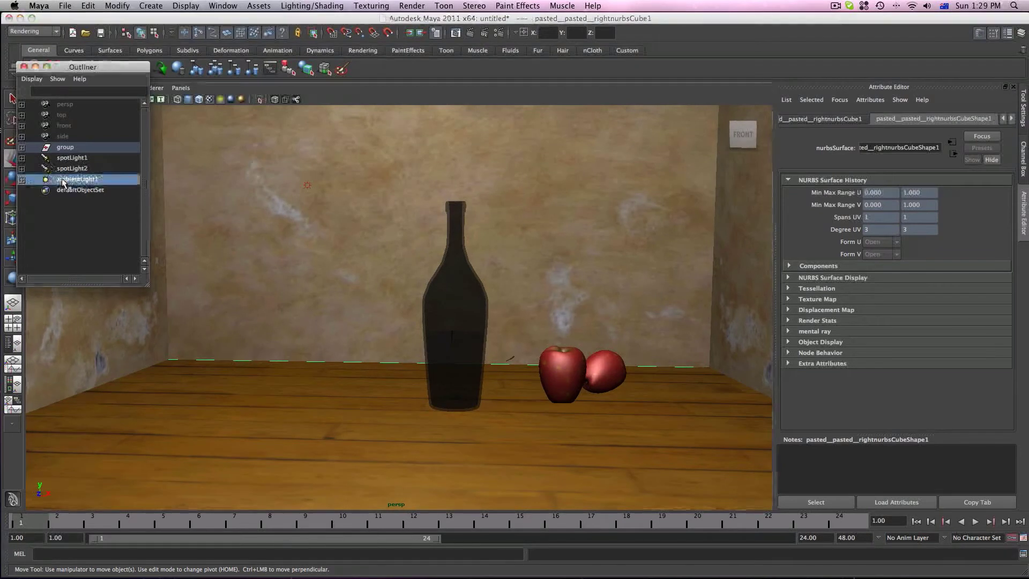
left_click_drag(349, 185, 473, 187)
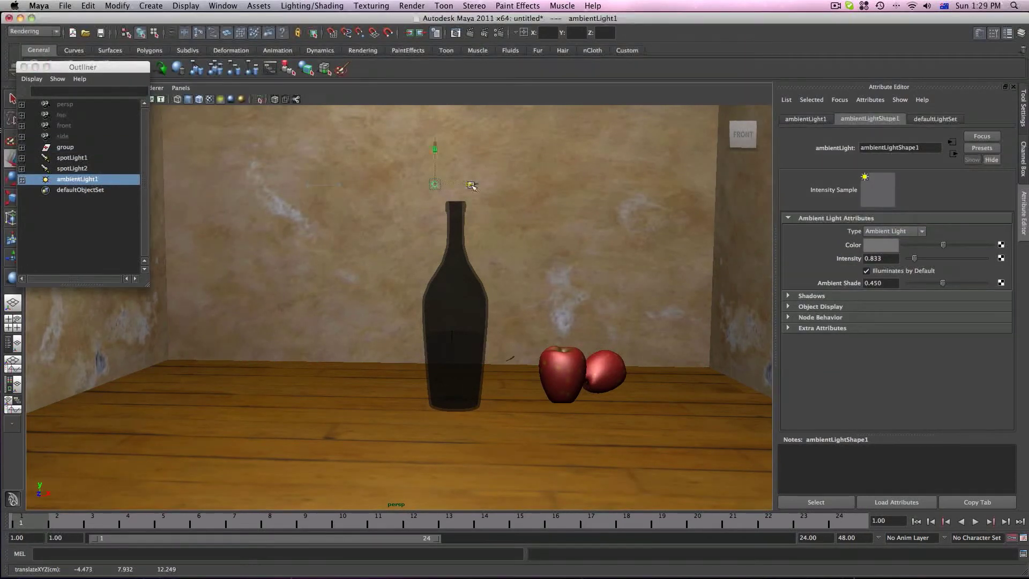
left_click_drag(436, 148, 437, 131)
left_click_drag(476, 166, 485, 167)
Render the closer view to check the lighting, and shift the ambient light slightly higher and further toward the bottle's axis.
left_click(471, 33)
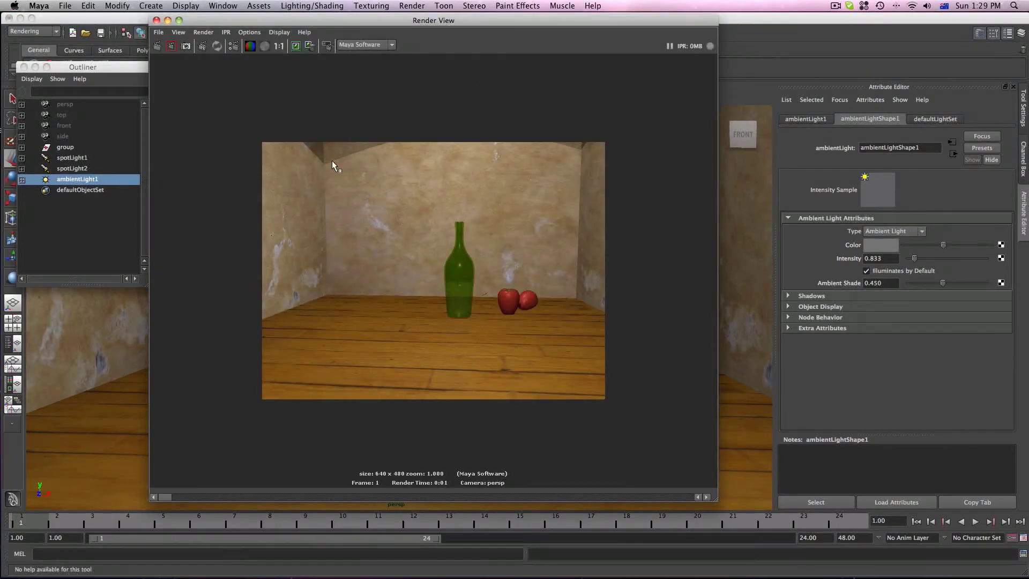
left_click(156, 20)
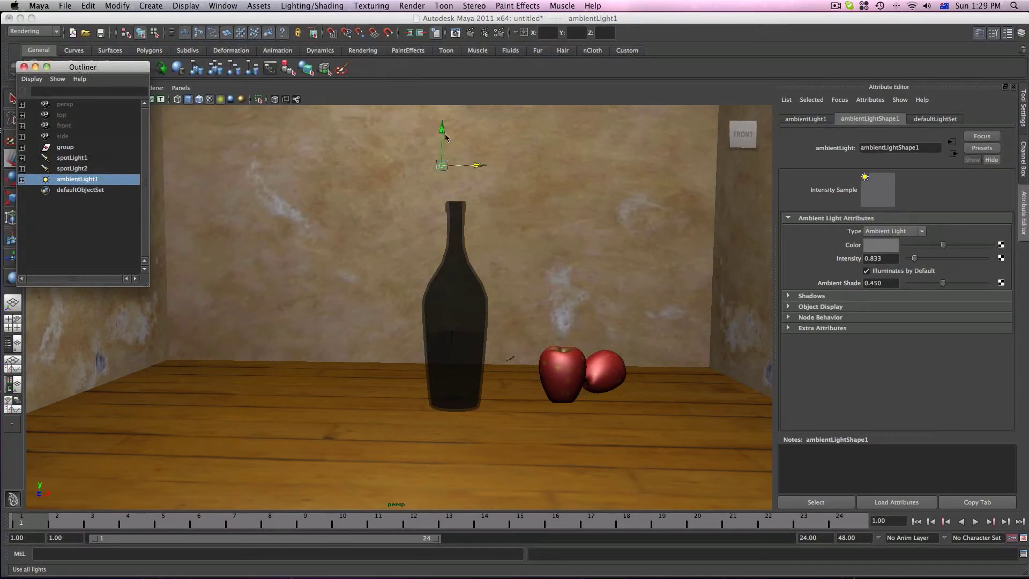
left_click_drag(442, 131, 443, 112)
left_click_drag(482, 145, 491, 145)
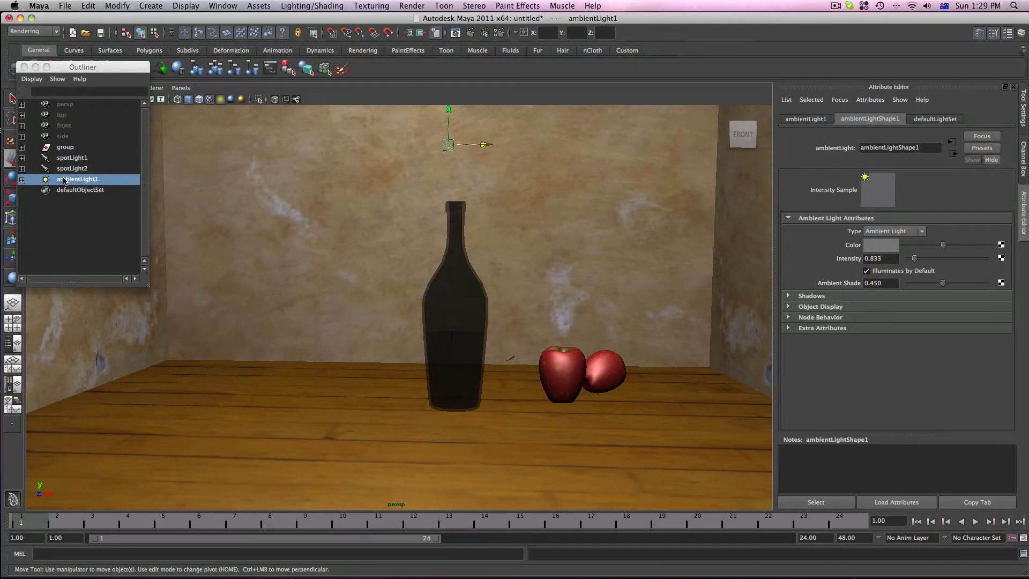
Raise spotLight1 to about Y 25.3, widen its cone angle to about 137.8, and clear the selection.
left_click(69, 159)
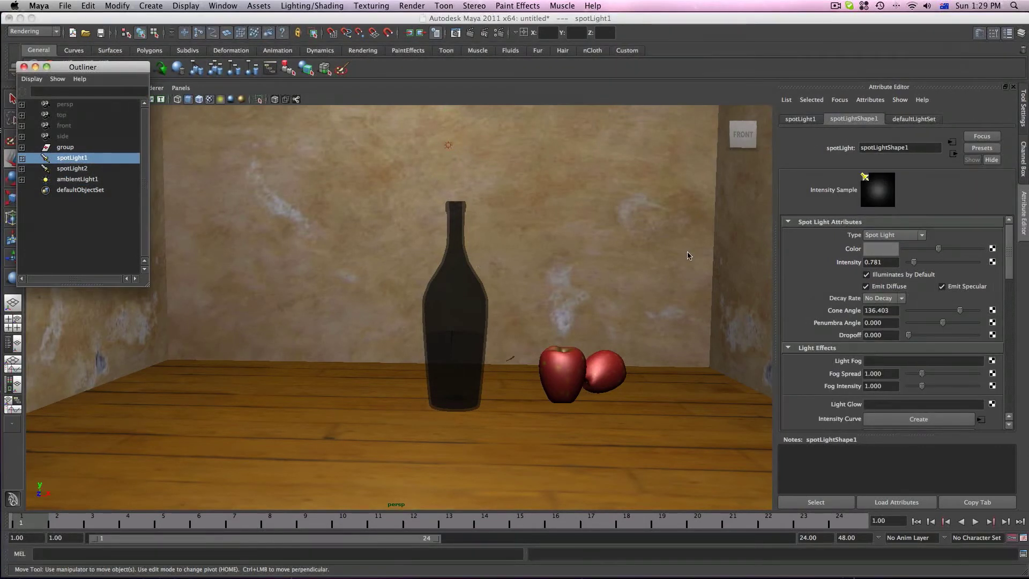
key("f")
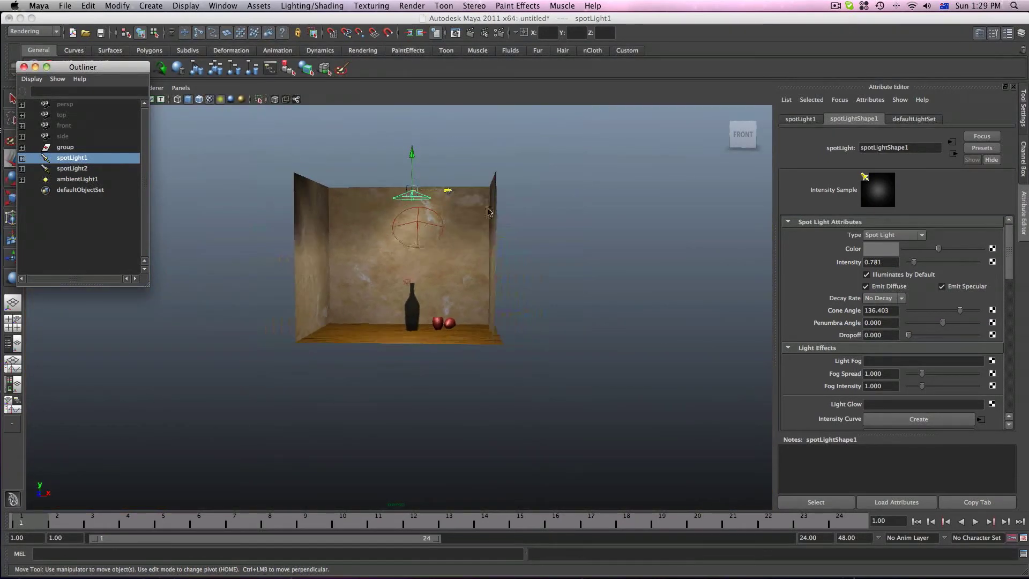
left_click_drag(411, 157, 413, 145)
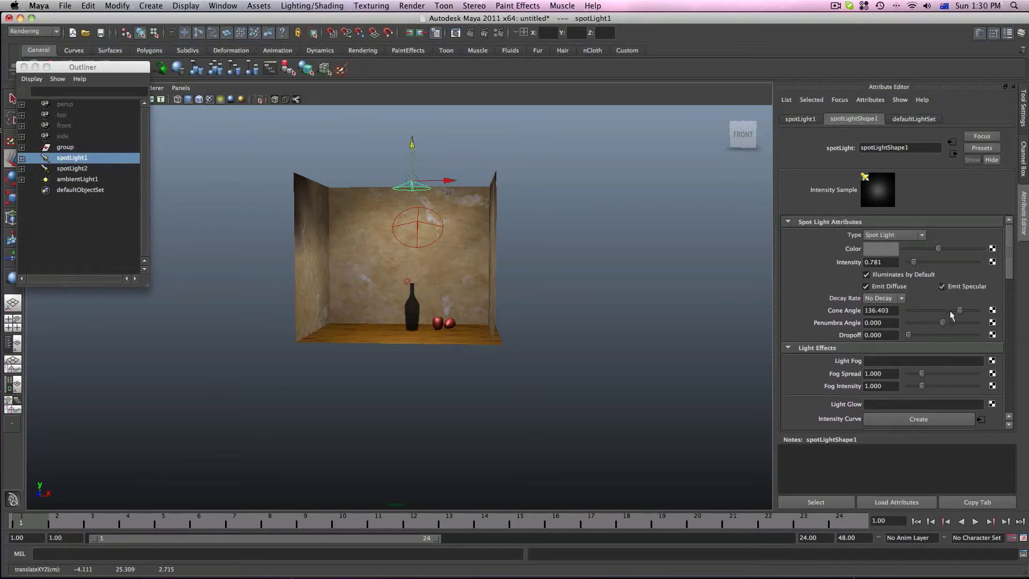
left_click_drag(959, 311, 961, 312)
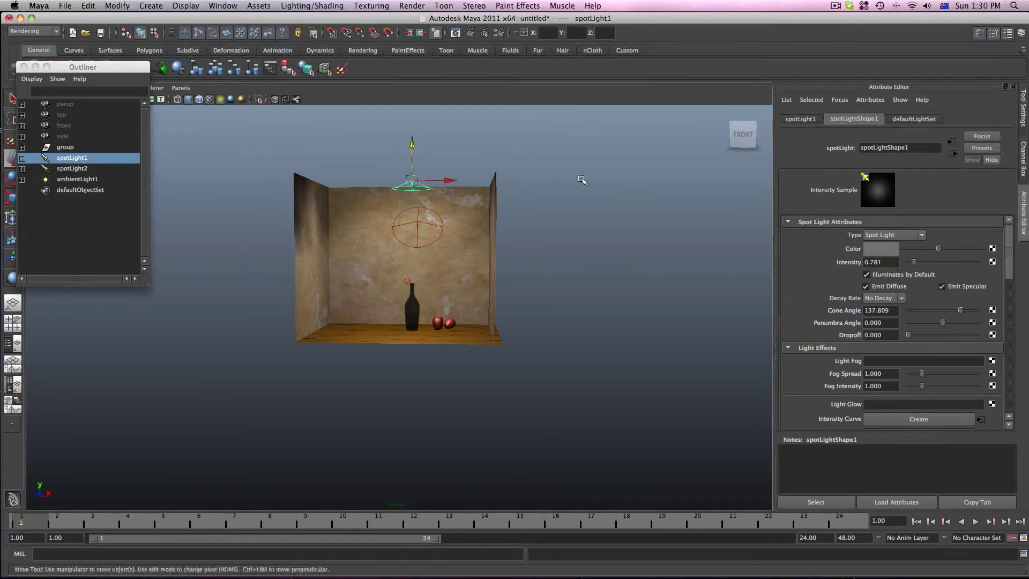
left_click(563, 200)
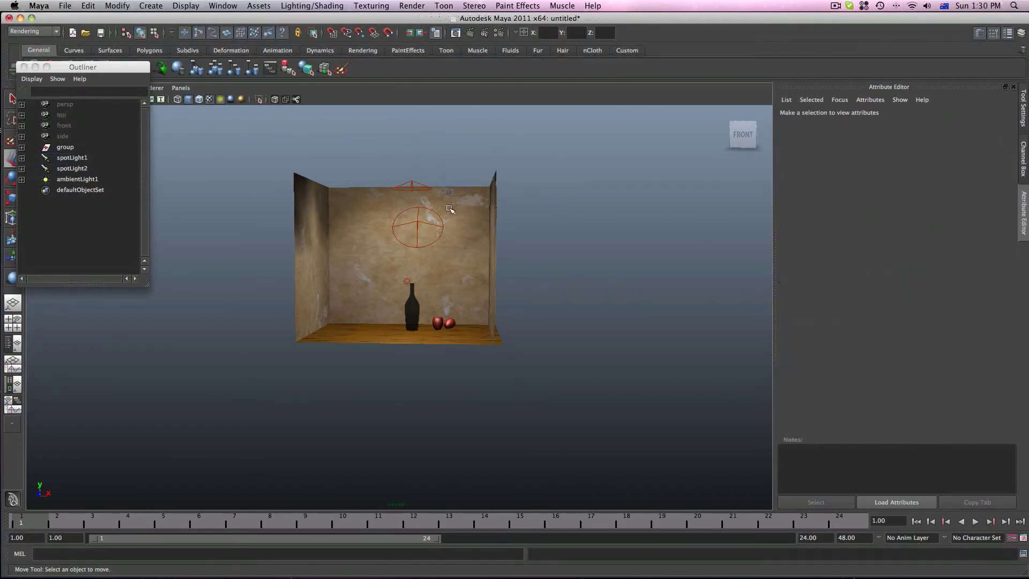
Render a closer view of the bottle and apples to check the raised spot light, and close the render.
scroll(449, 209, "up", 8)
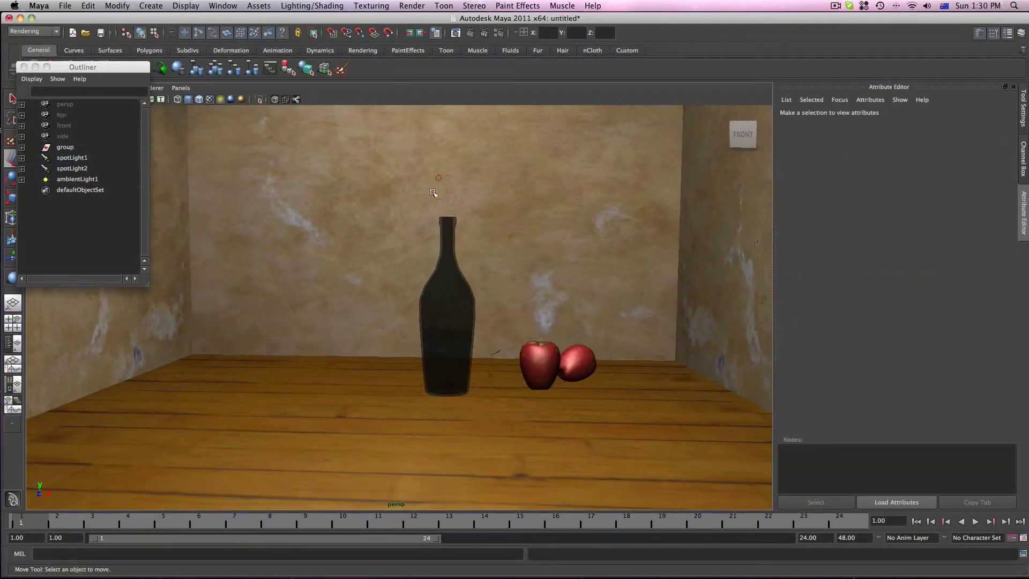
left_click(474, 32)
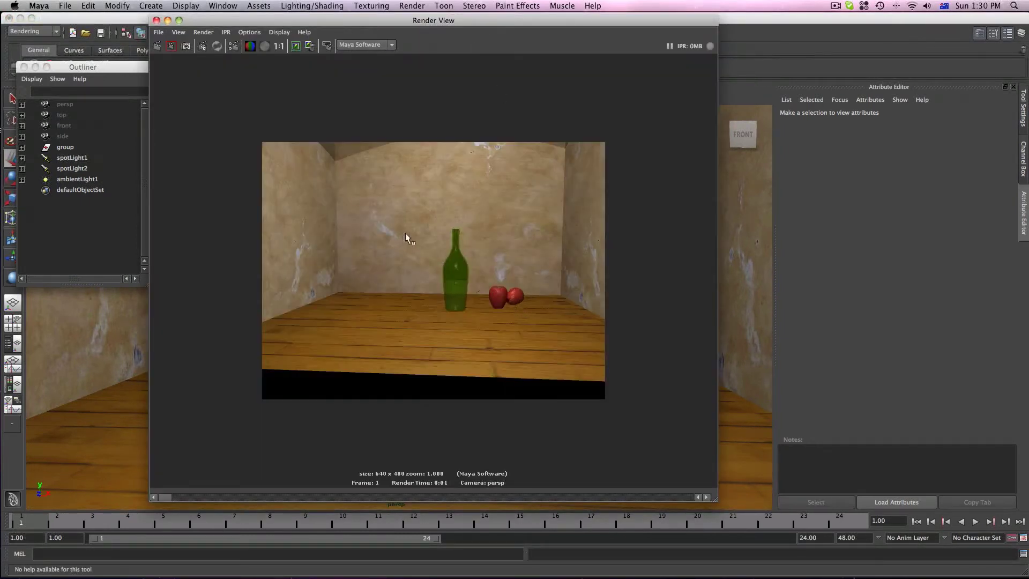
left_click(155, 20)
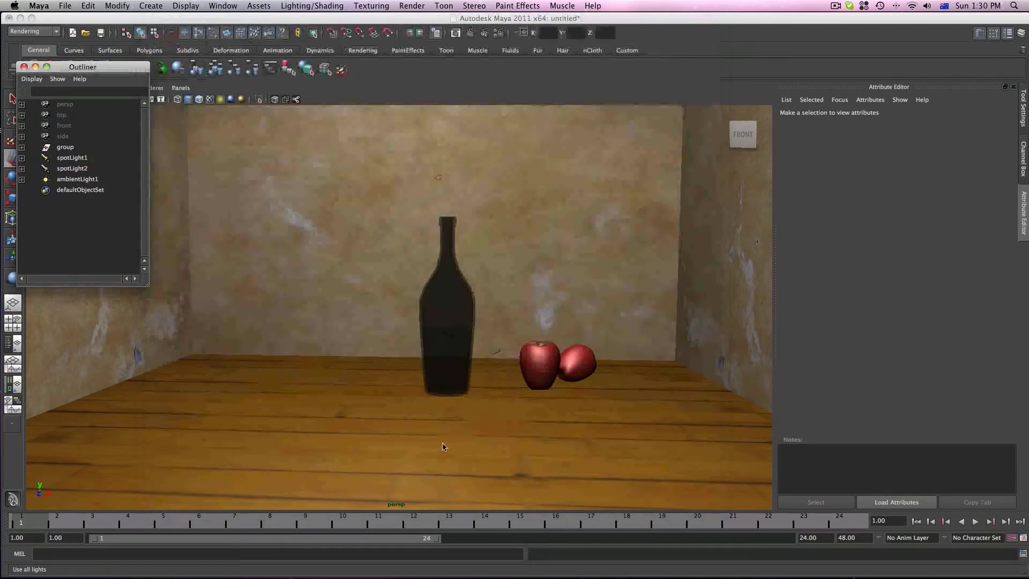
Raise the intensity of spotLight1 to 0.938 for the closer view of the bottle and apples.
left_click_drag(335, 418, 342, 413, "alt")
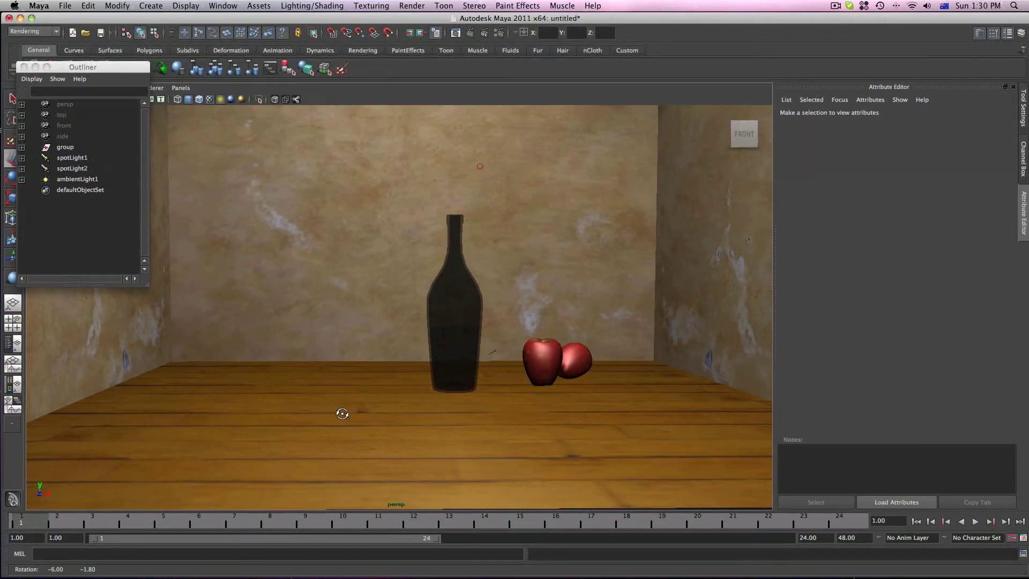
scroll(372, 409, "up", 2)
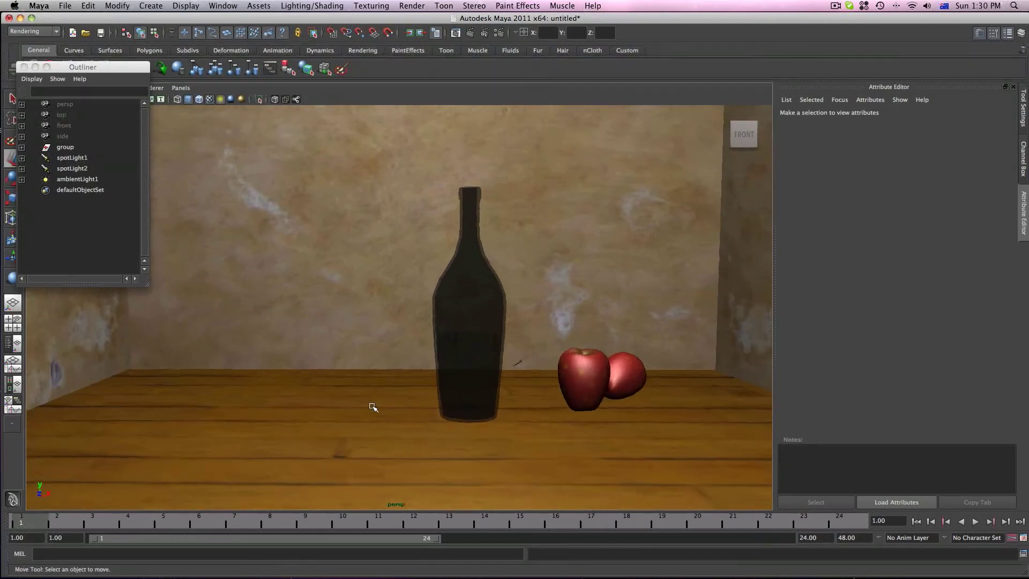
left_click_drag(372, 407, 360, 404, "alt")
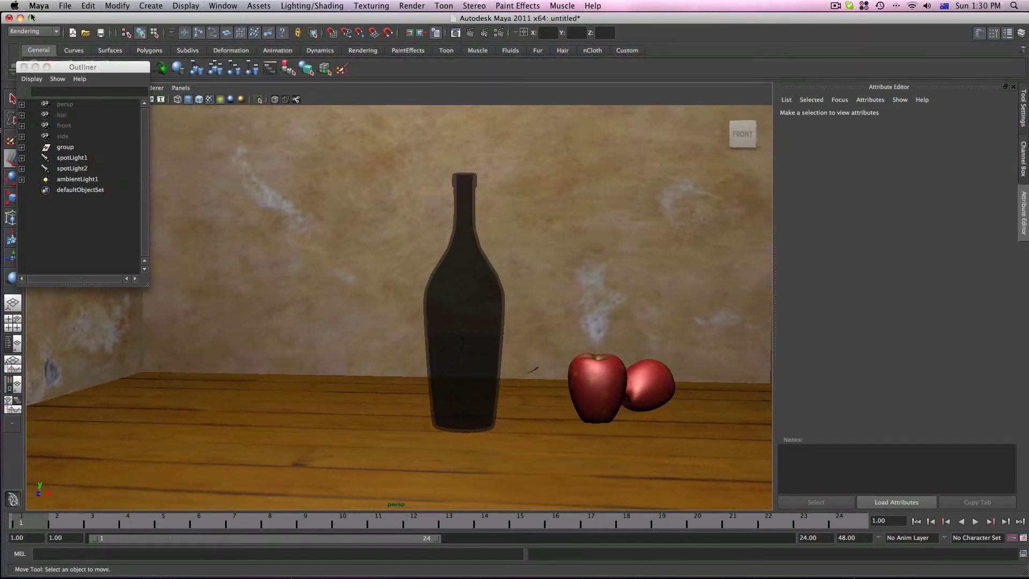
left_click(70, 158)
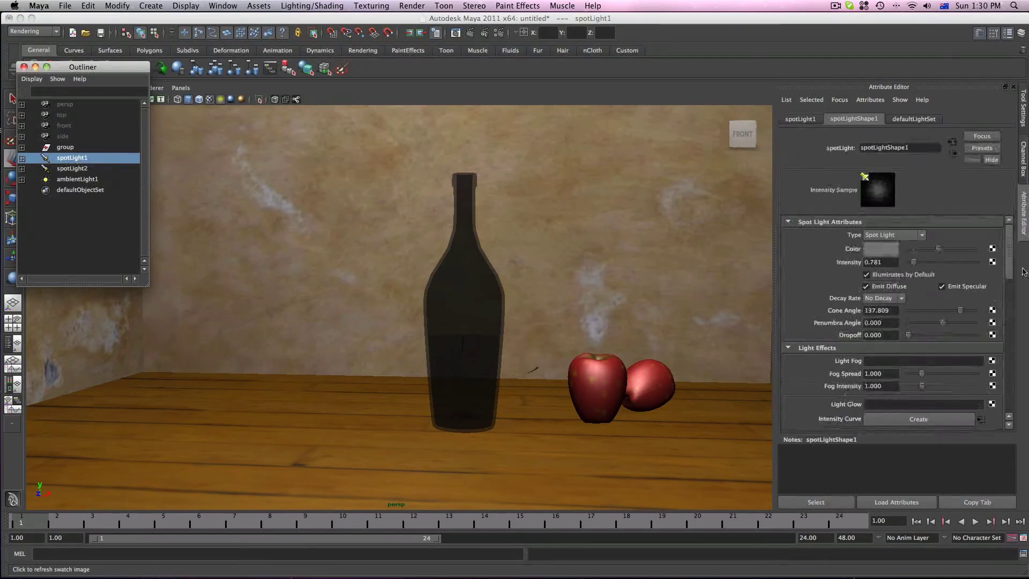
left_click(938, 252)
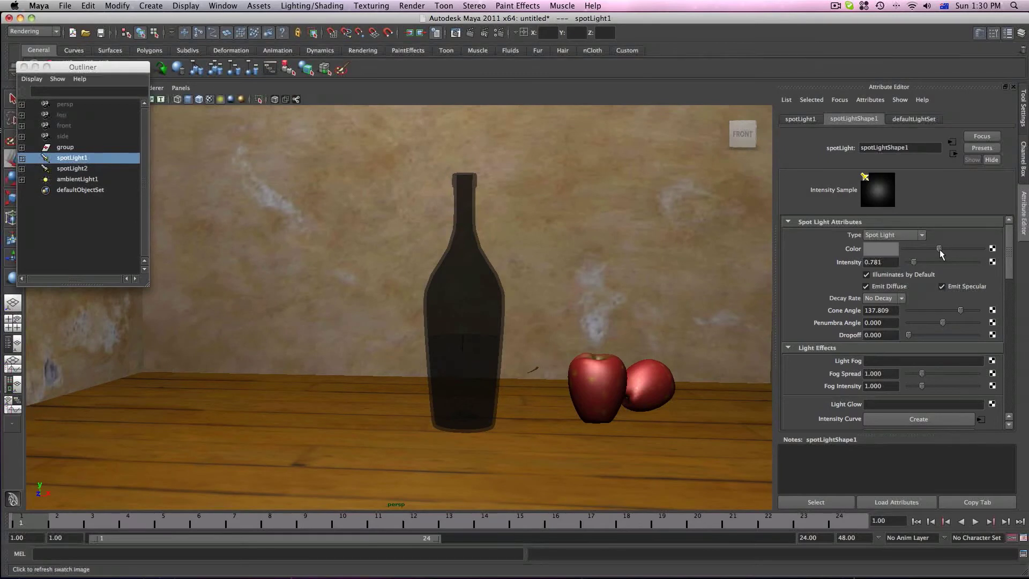
left_click_drag(912, 262, 914, 262)
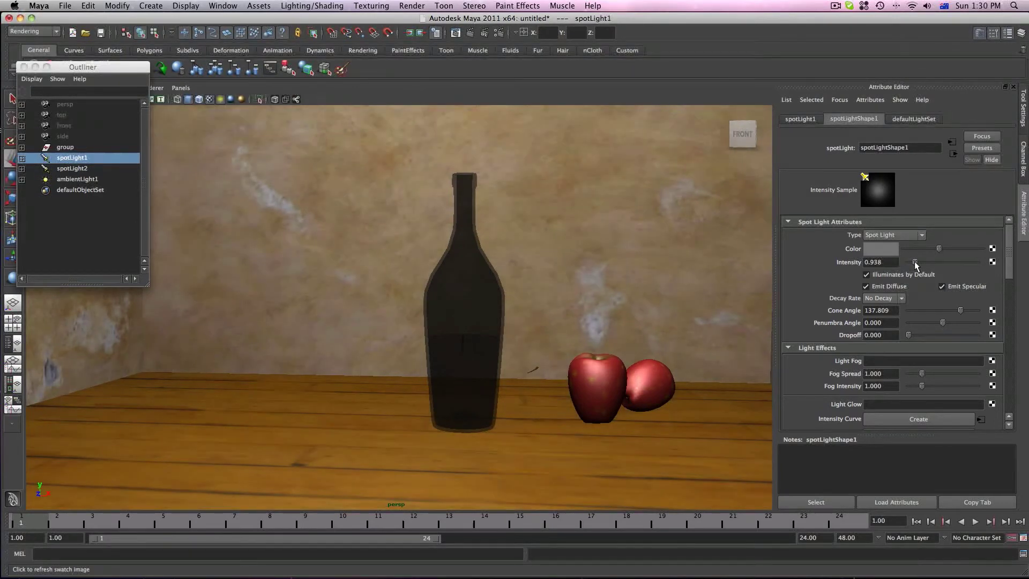
Render the current view to check the brightness of spotLight1, and close the render.
left_click(411, 34)
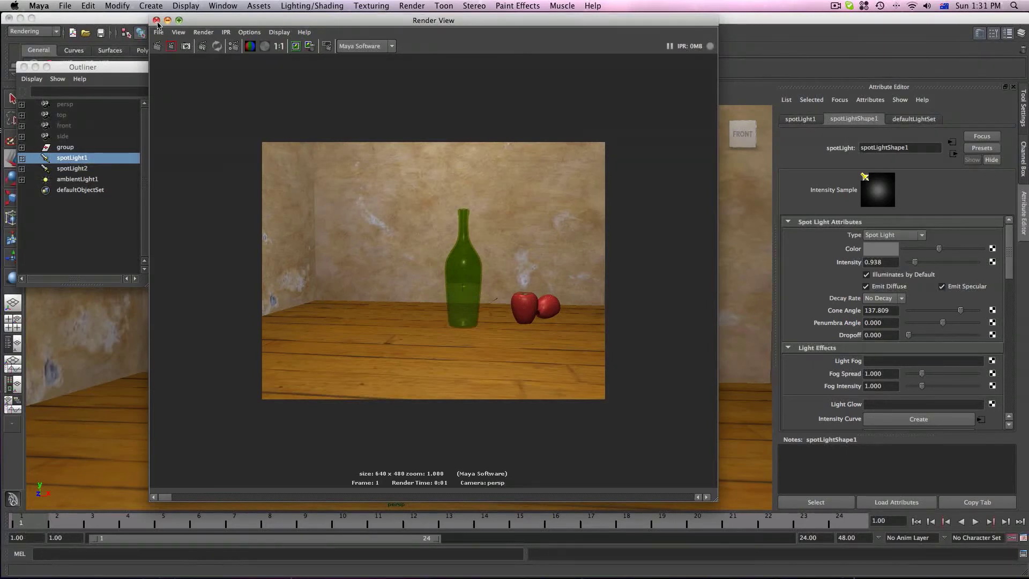
mouse_move(196, 23)
left_mouse_down()
mouse_move(242, 23)
mouse_move(198, 22)
left_mouse_up()
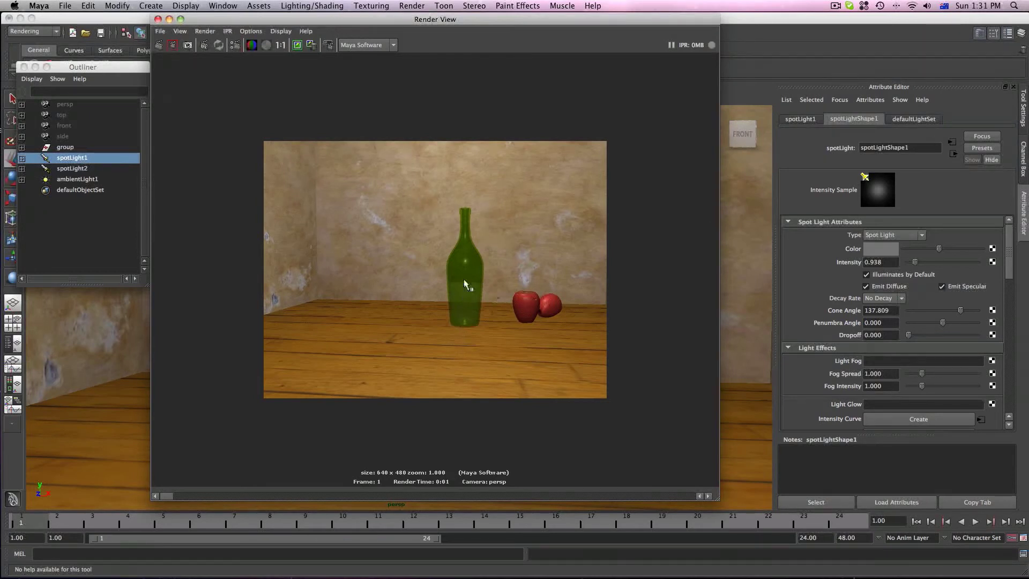
left_click(157, 20)
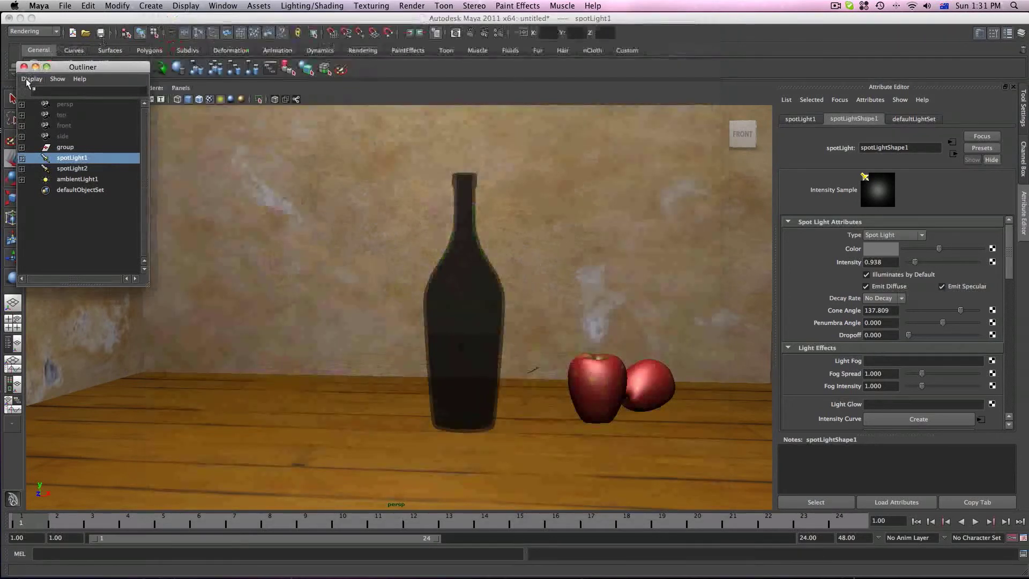
Enable depth map shadows on both spotLight2 and spotLight1, and render the scene to check the shadows.
left_click(72, 169)
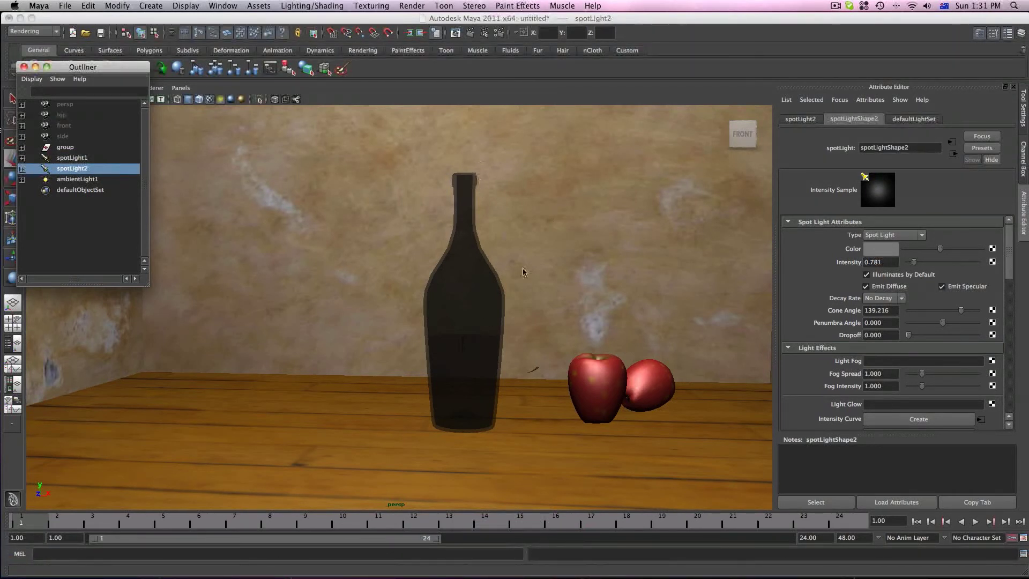
scroll(952, 355, "down", 5)
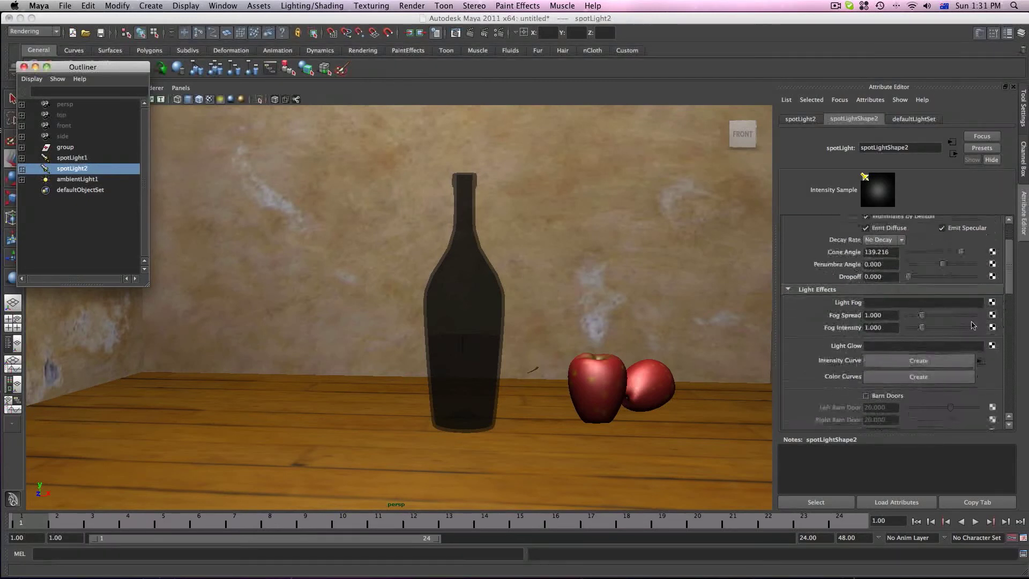
scroll(1006, 285, "down", 3)
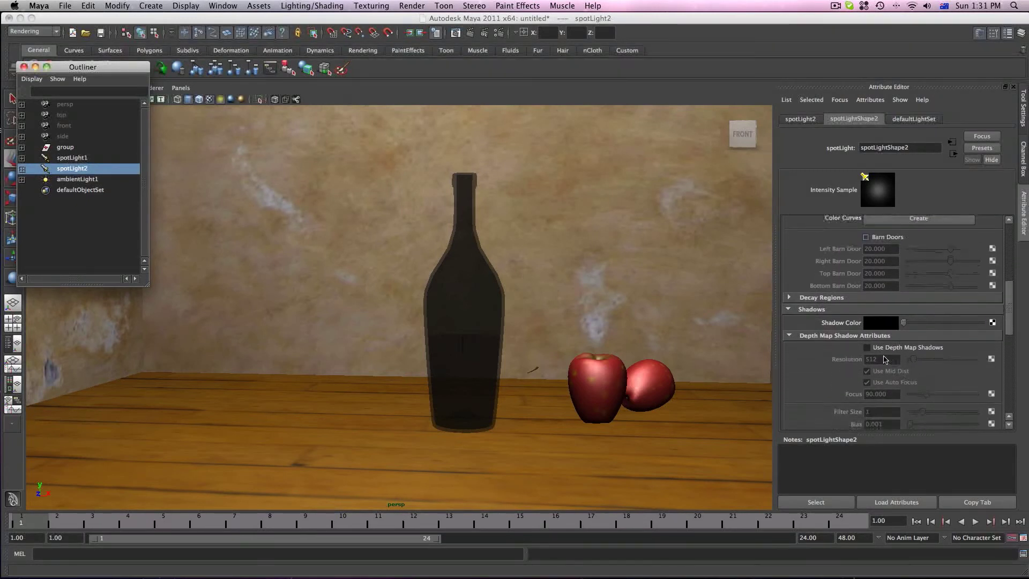
left_click(867, 343)
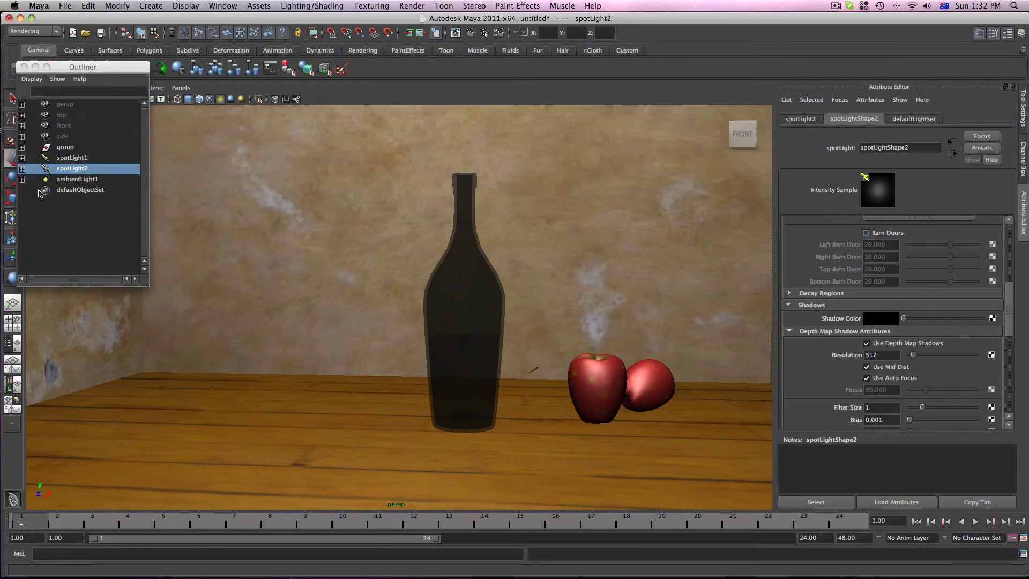
left_click(61, 158)
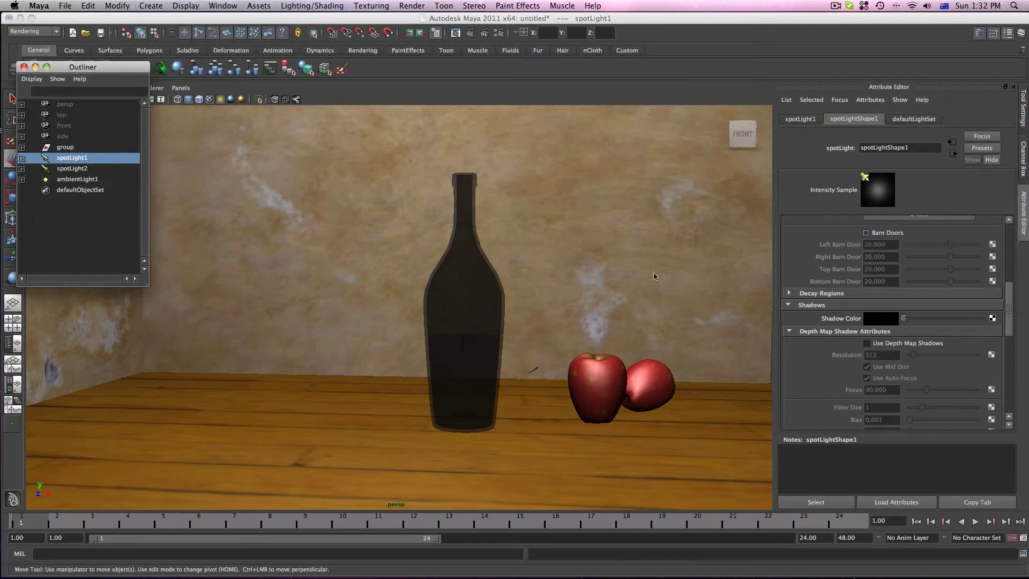
left_click(866, 344)
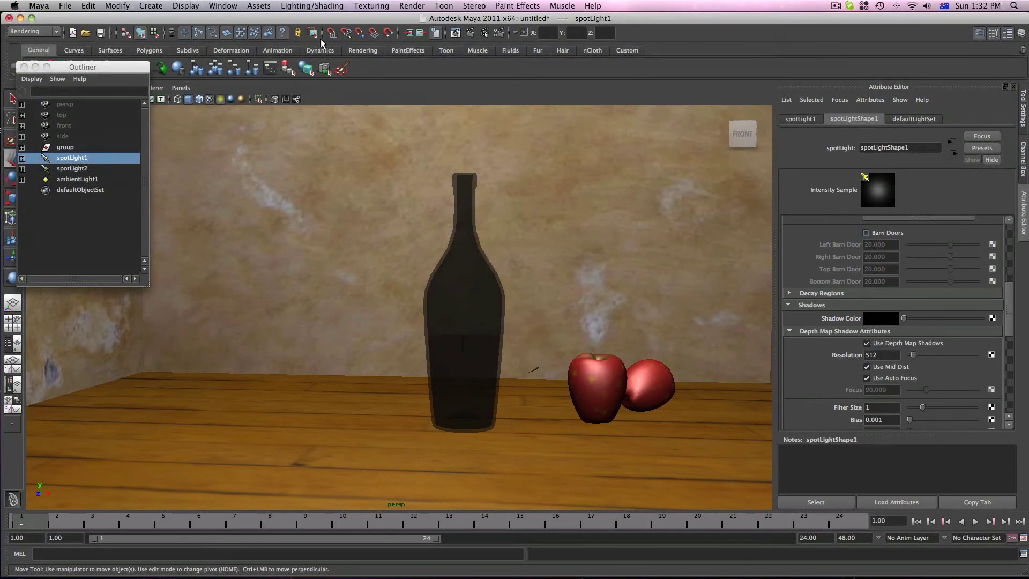
left_click(470, 34)
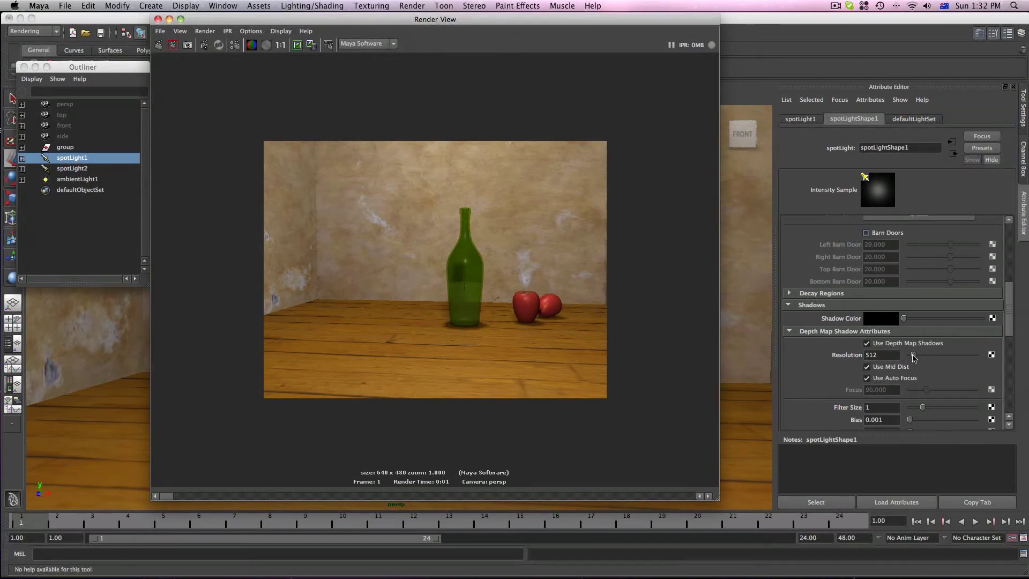
Try a depth map shadow resolution of 741 on spotLight1, settle on 543, and re-render each setting.
left_click_drag(913, 355, 915, 355)
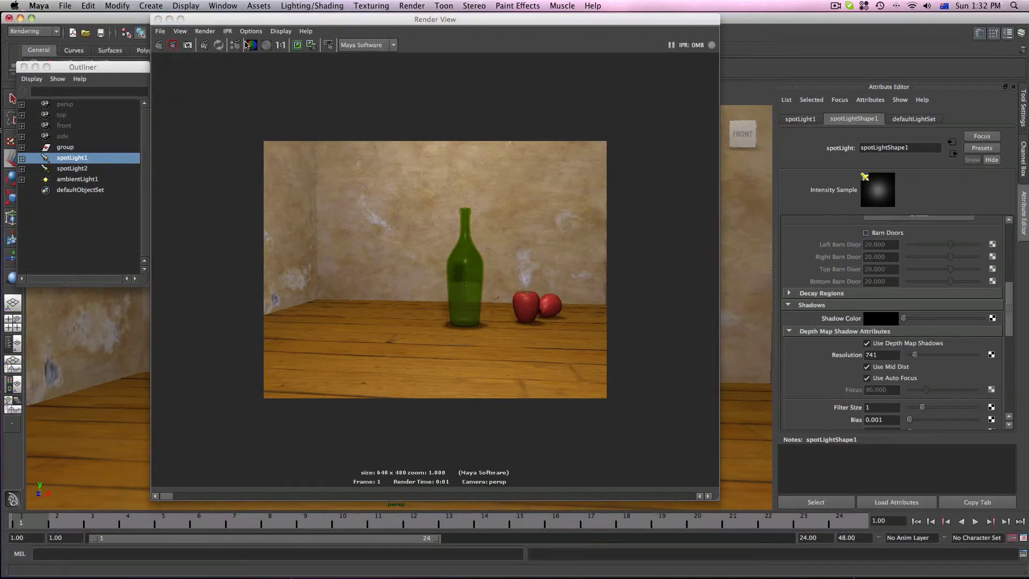
left_click(159, 45)
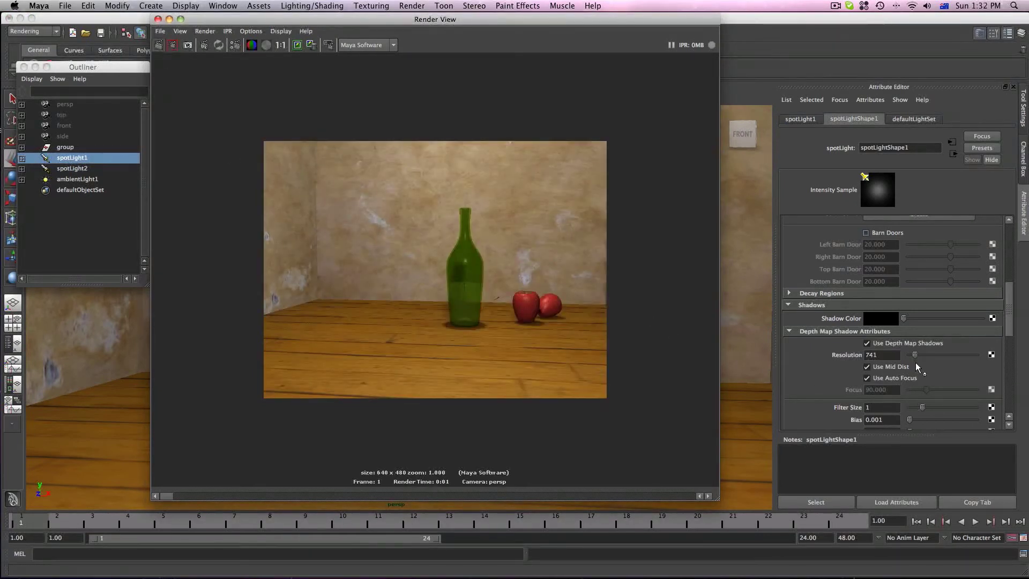
left_click_drag(914, 355, 914, 354)
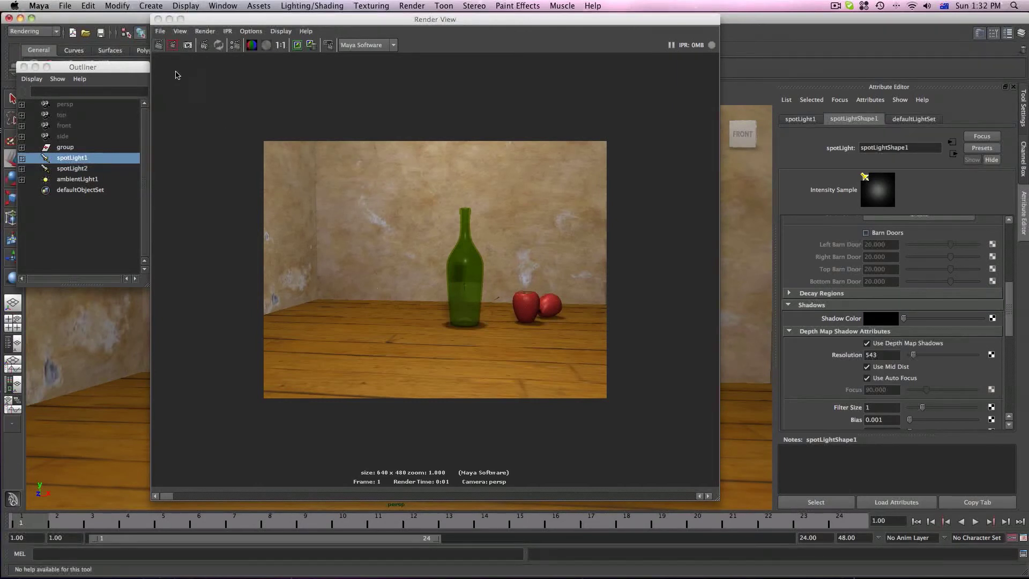
left_click(158, 46)
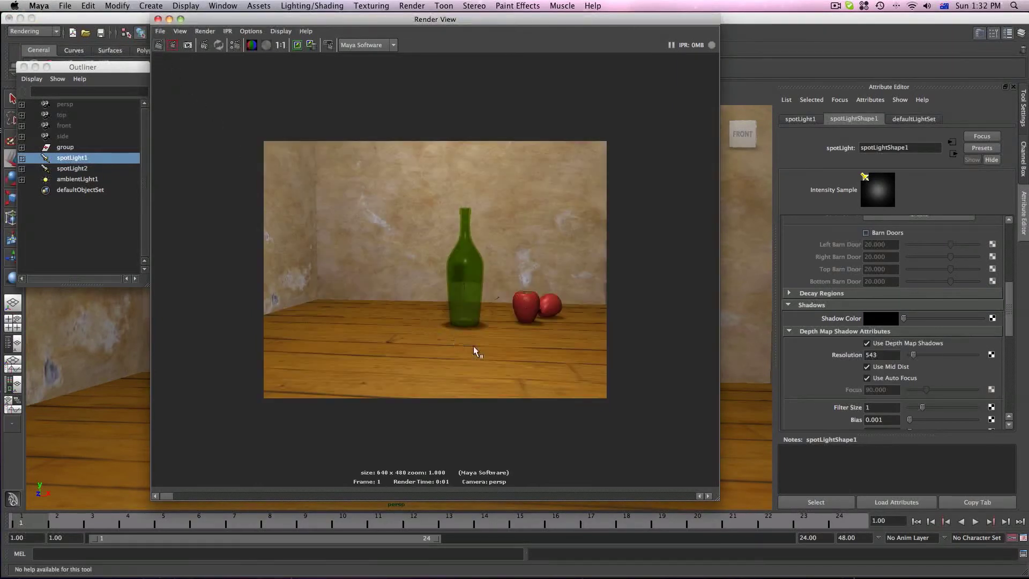
Try a lighter grey color on spotLight1, settle on a darker grey, and re-render to compare both.
scroll(964, 247, "up", 5)
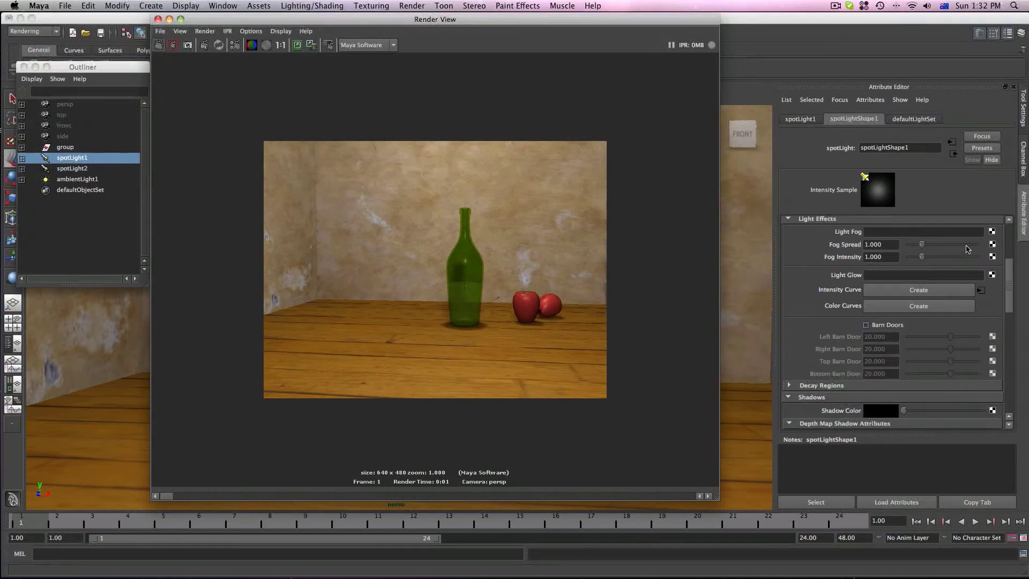
scroll(964, 247, "up", 2)
scroll(967, 244, "up", 1)
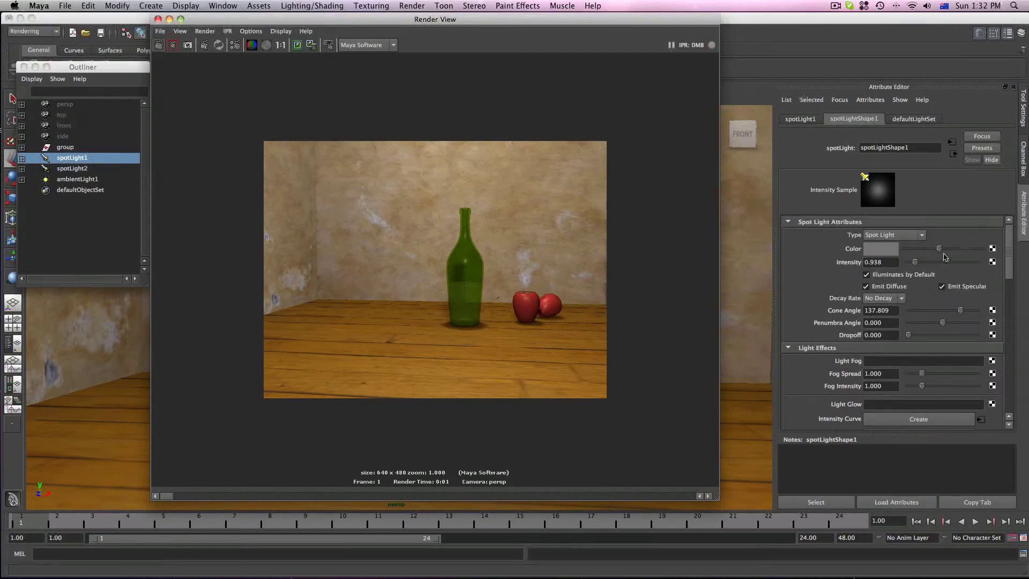
mouse_move(939, 251)
left_mouse_down()
mouse_move(918, 253)
mouse_move(947, 258)
left_mouse_up()
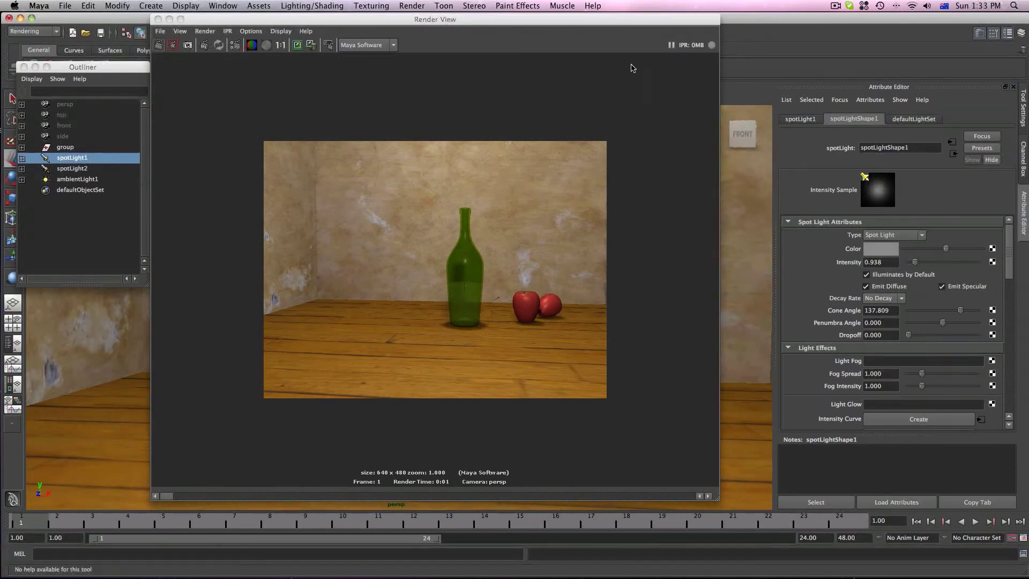
left_click(163, 48)
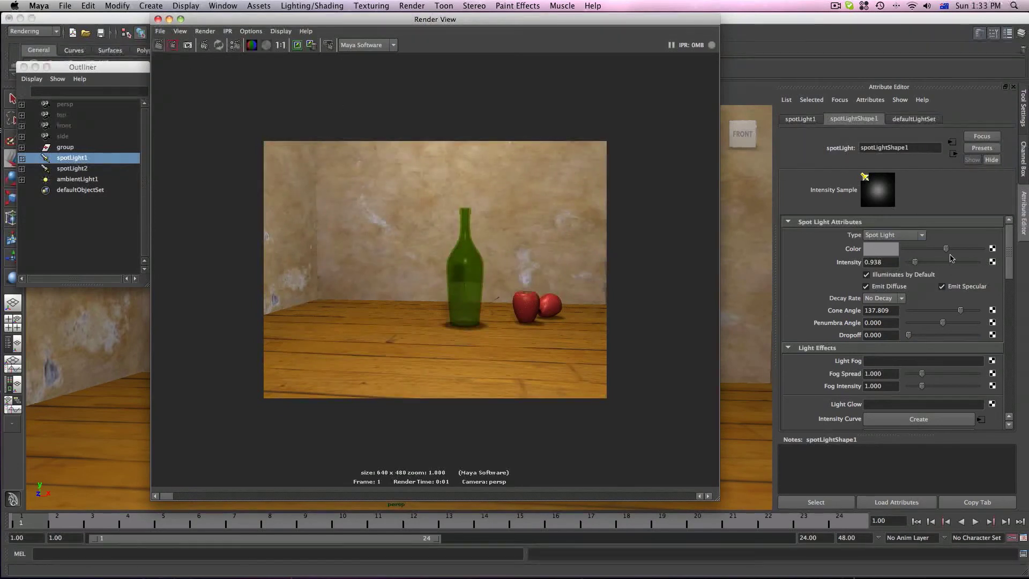
left_click_drag(947, 249, 936, 255)
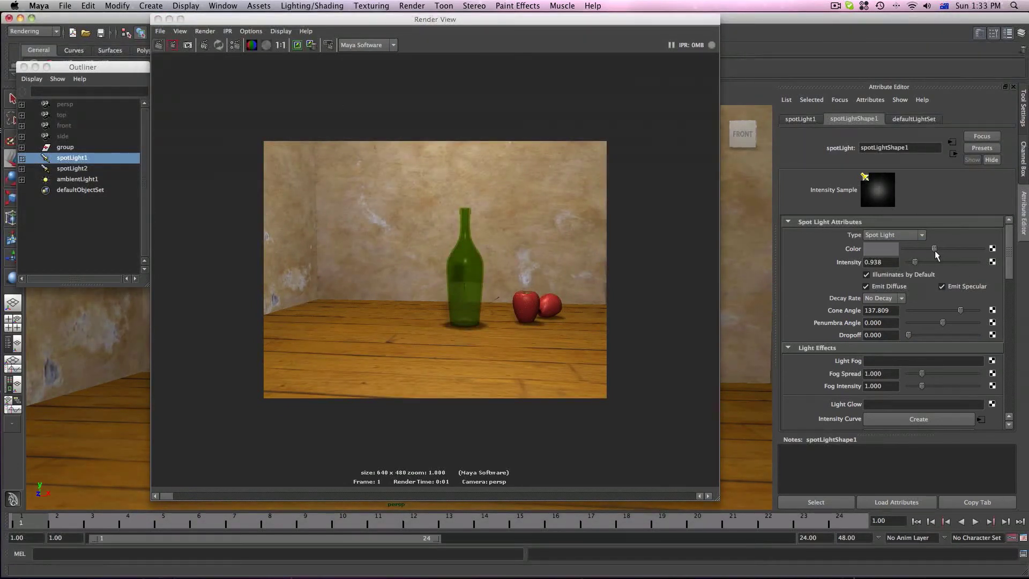
left_click(158, 46)
left_click(158, 46)
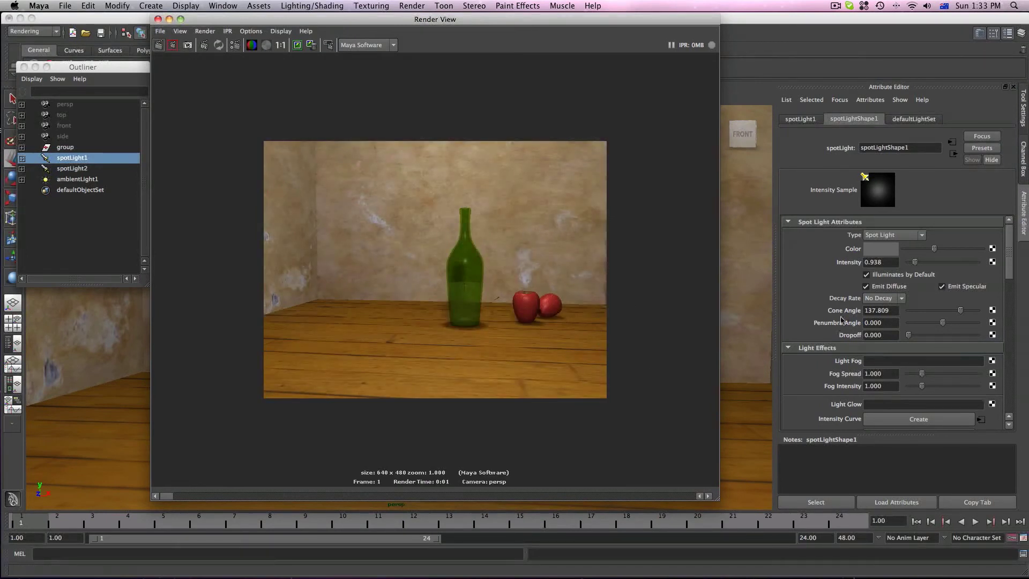
Keep spotLight1's intensity at 0.938, set its dropoff to 9.961, and check the falloff in a new render.
left_click(916, 264)
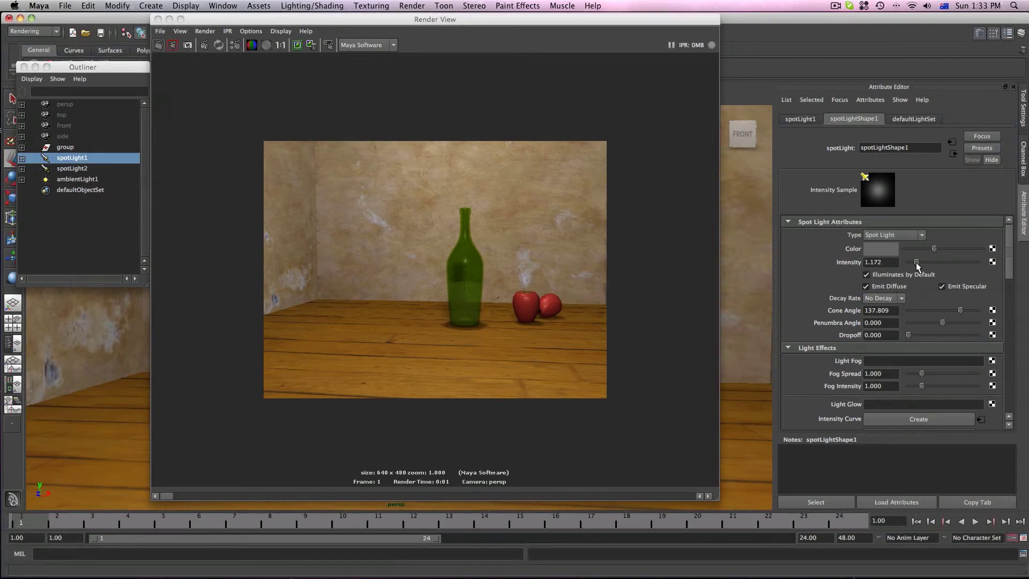
key("ctrl+z")
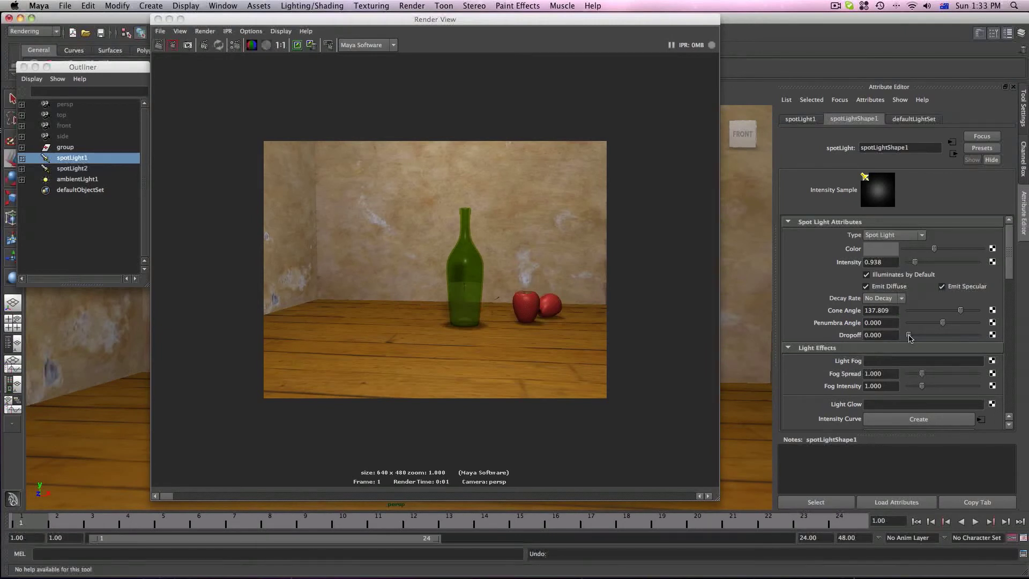
left_click_drag(909, 337, 912, 337)
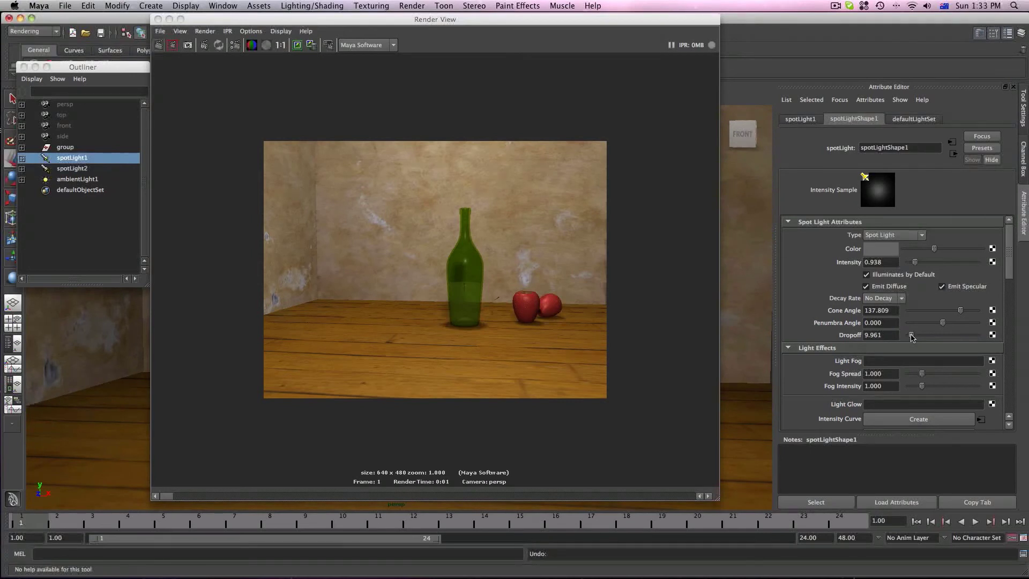
left_click(159, 45)
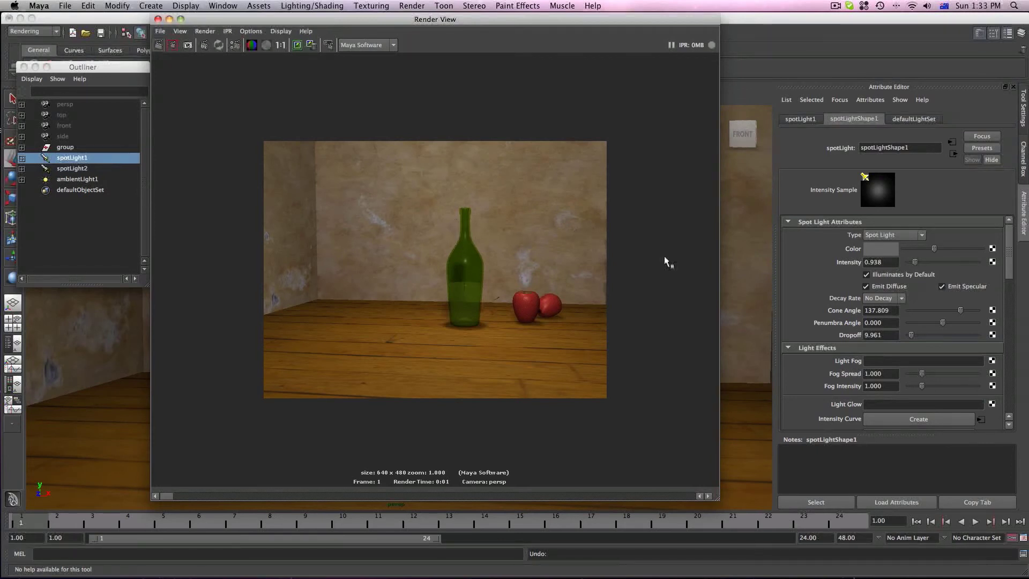
left_click(158, 19)
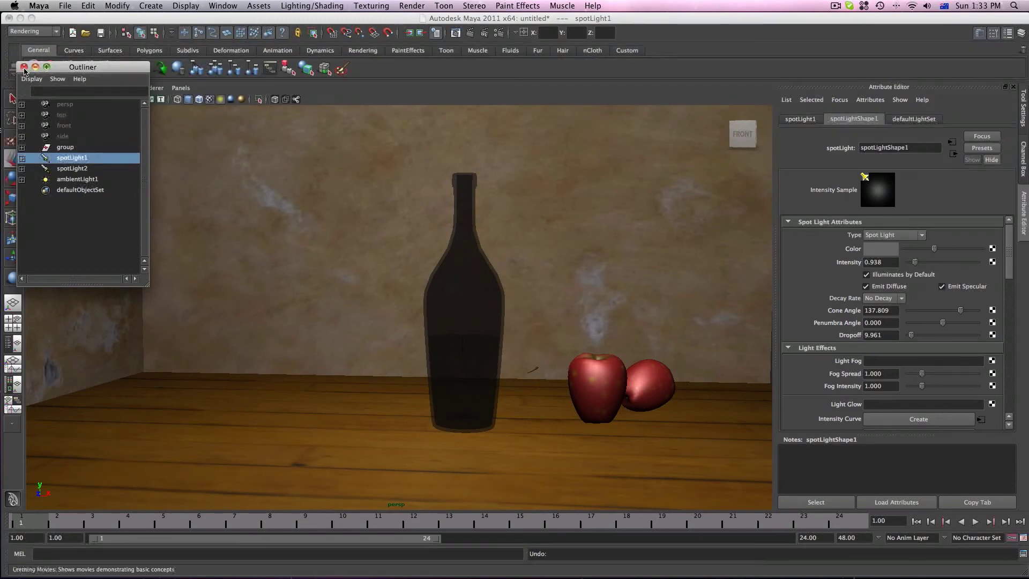
Close the Outliner, enable depth of field on the perspective camera, and render the scene to check the blur.
left_click(24, 68)
left_click(36, 88)
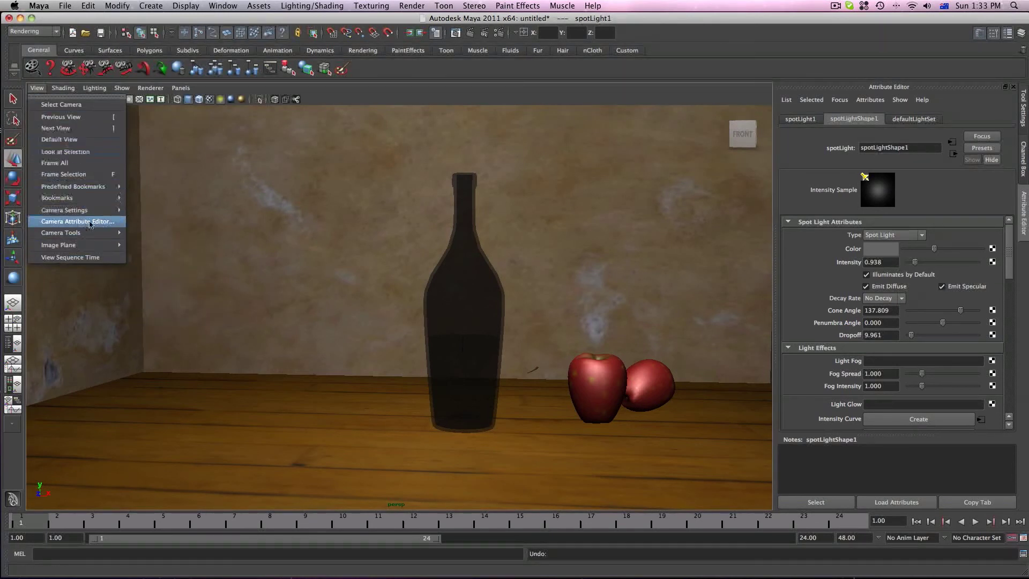
left_click(105, 226)
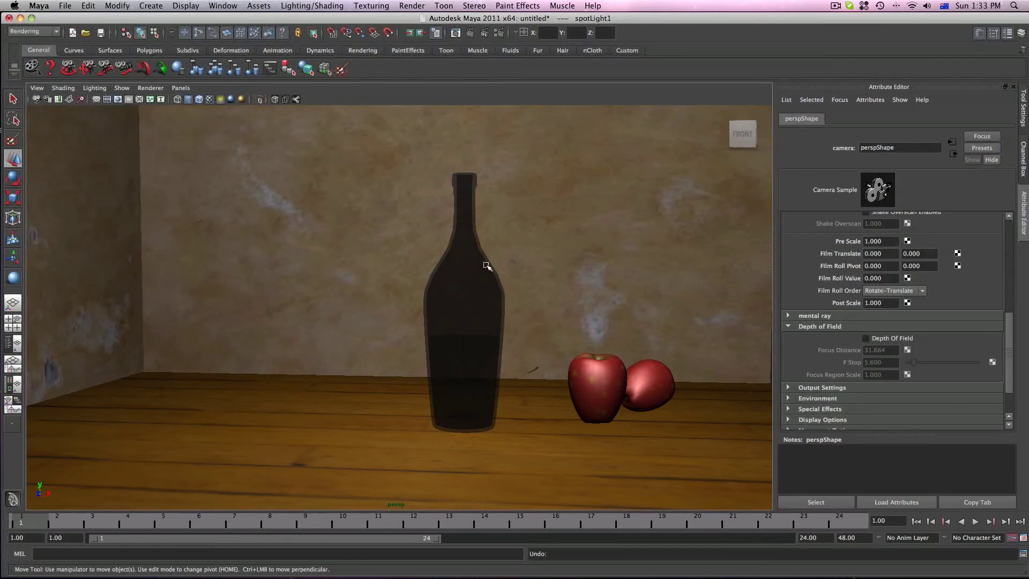
left_click(867, 339)
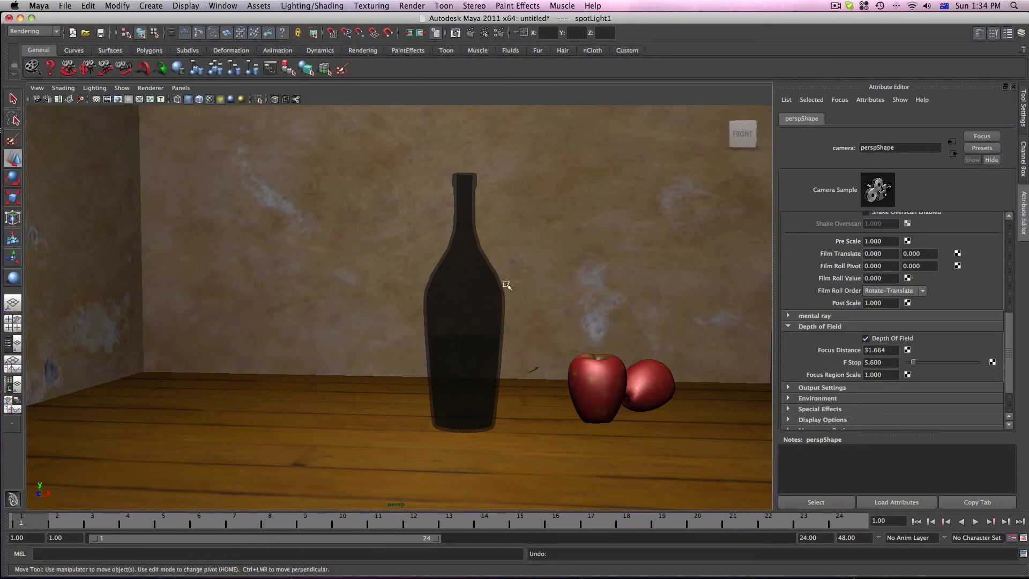
left_click(470, 33)
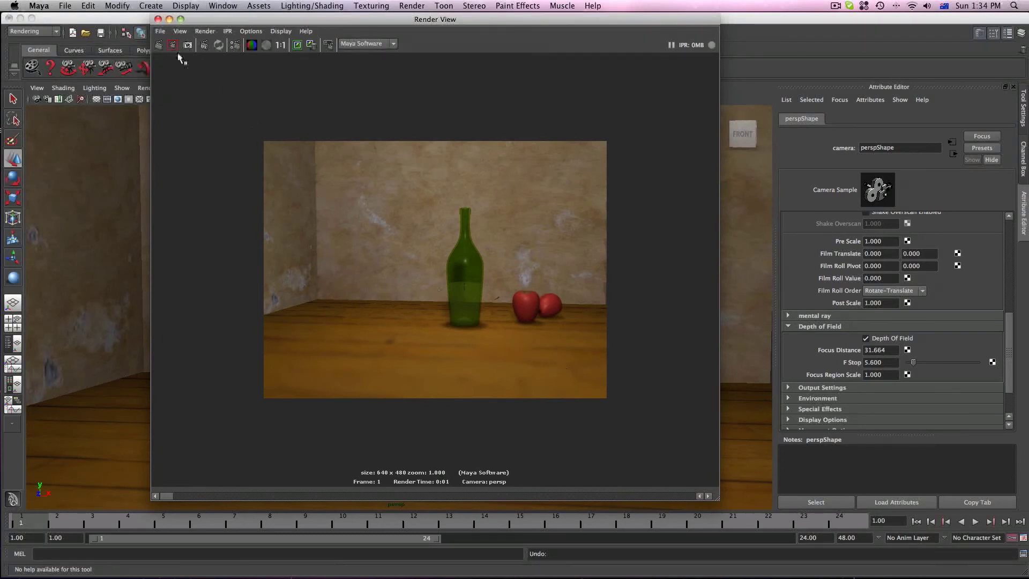
Close the finished render and show the object details heads-up display in the perspective view.
left_click(157, 19)
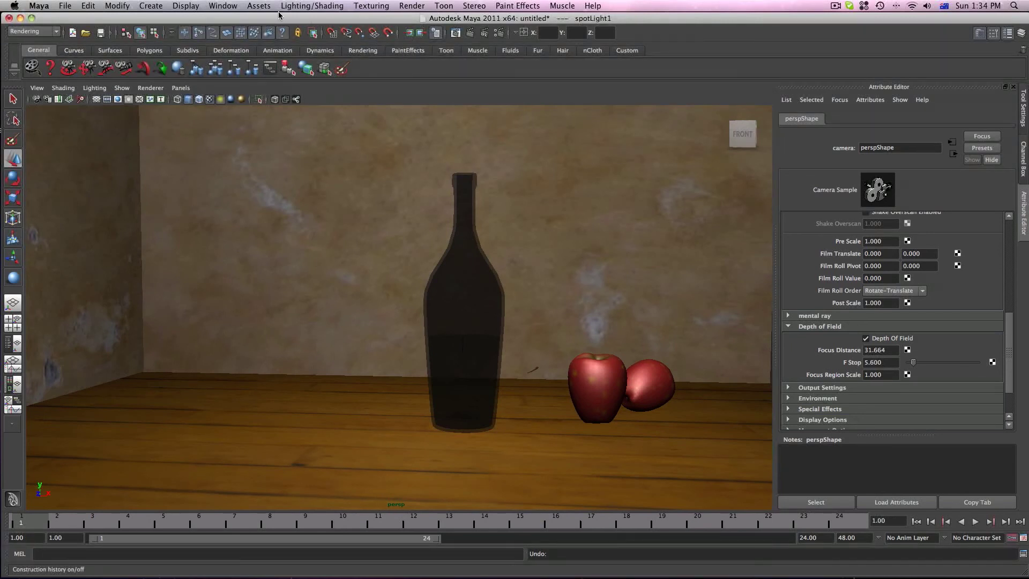
left_click(192, 7)
mouse_move(211, 35)
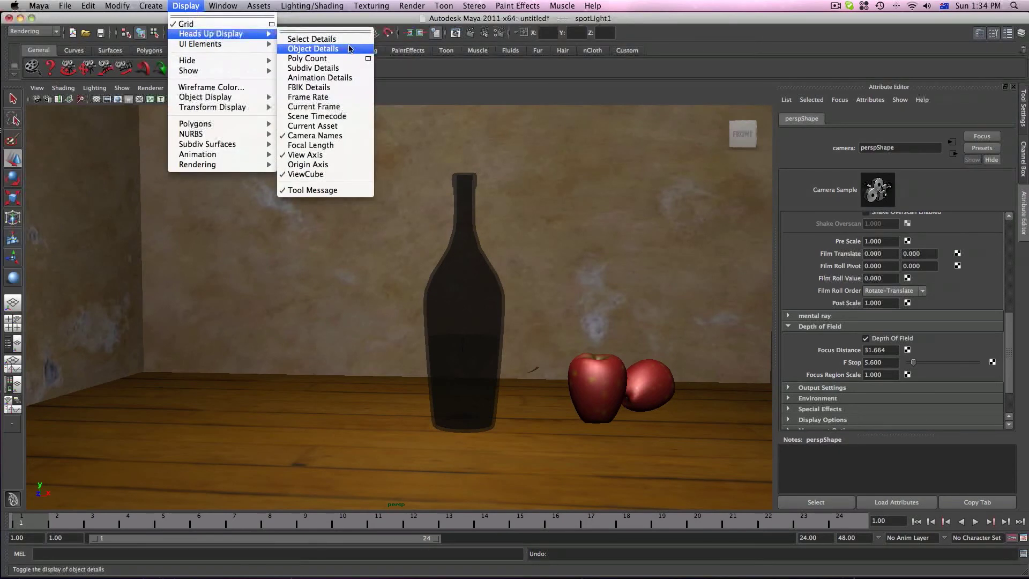
left_click(349, 49)
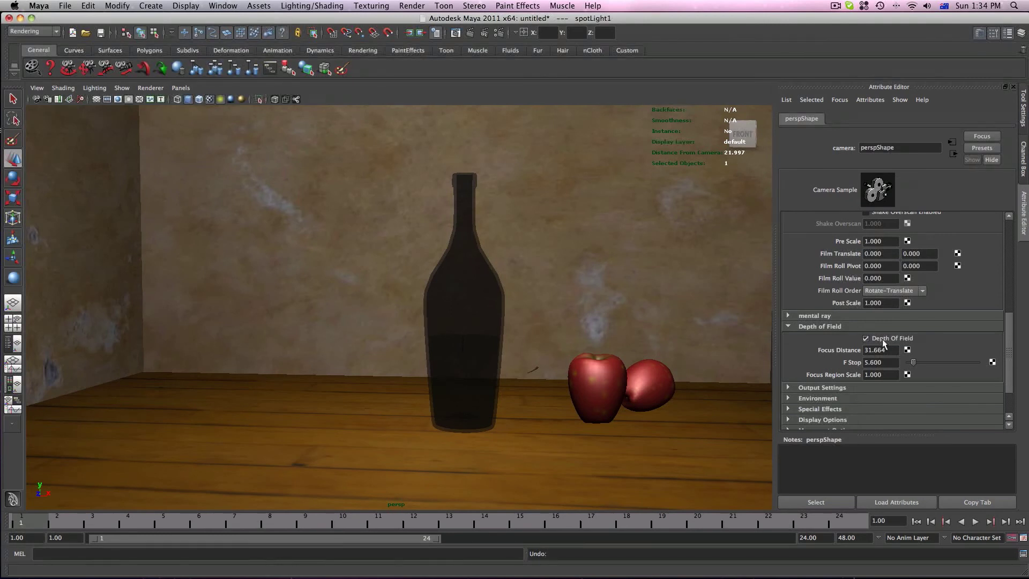
Try a focus distance of 21.997 on the perspective camera, render the scene to check the blur, and close the render.
left_click_drag(890, 351, 845, 351)
type("21.997")
left_click(469, 33)
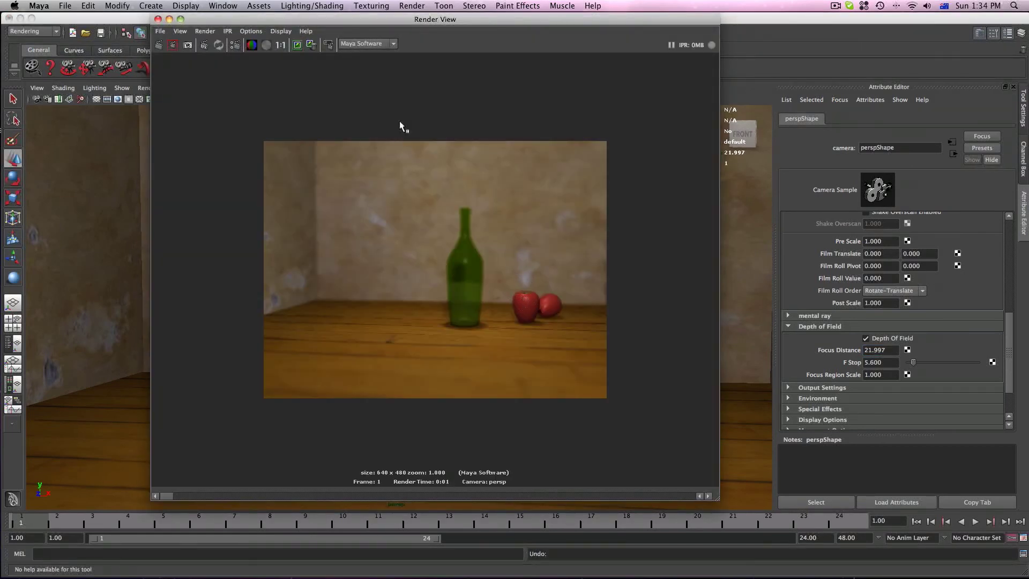
left_click(159, 20)
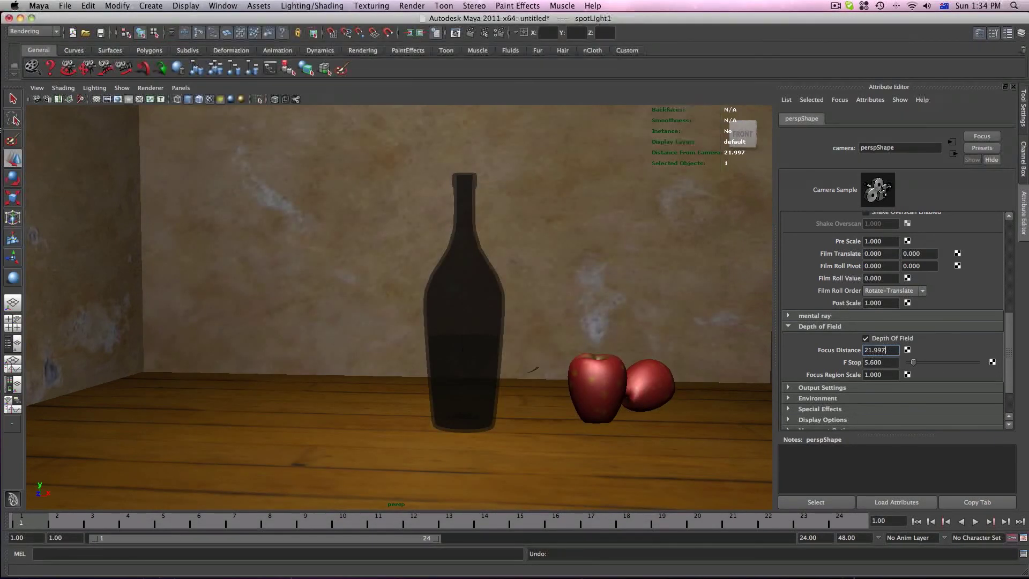
Try a focus distance of 29.997 on the perspective camera and render the scene again.
left_click_drag(870, 351, 859, 353)
type("29")
left_click(470, 32)
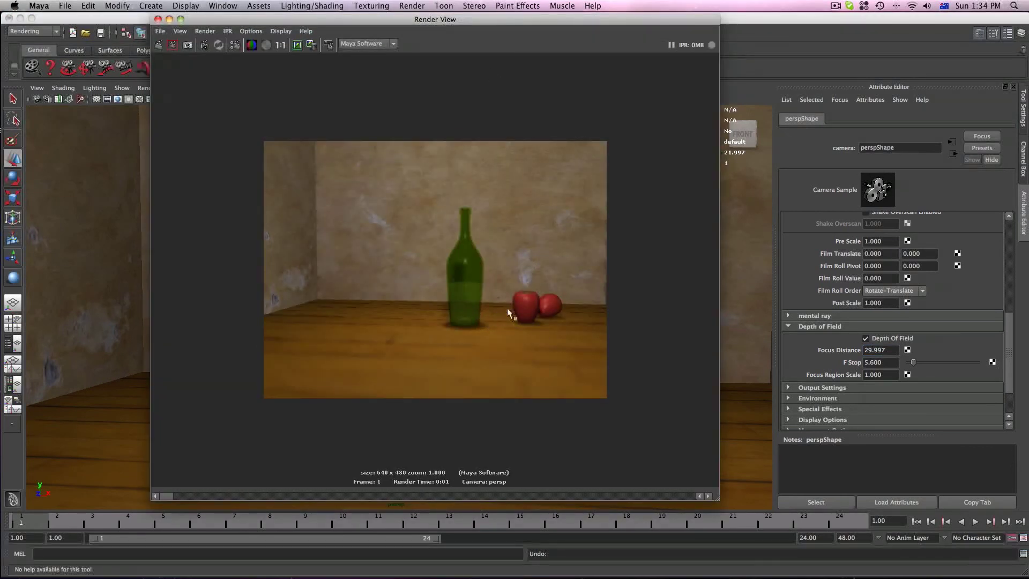
Set the perspective camera's focus distance to 31, re-render the still-life to check the focus, and close the render.
left_click(878, 350)
type("3")
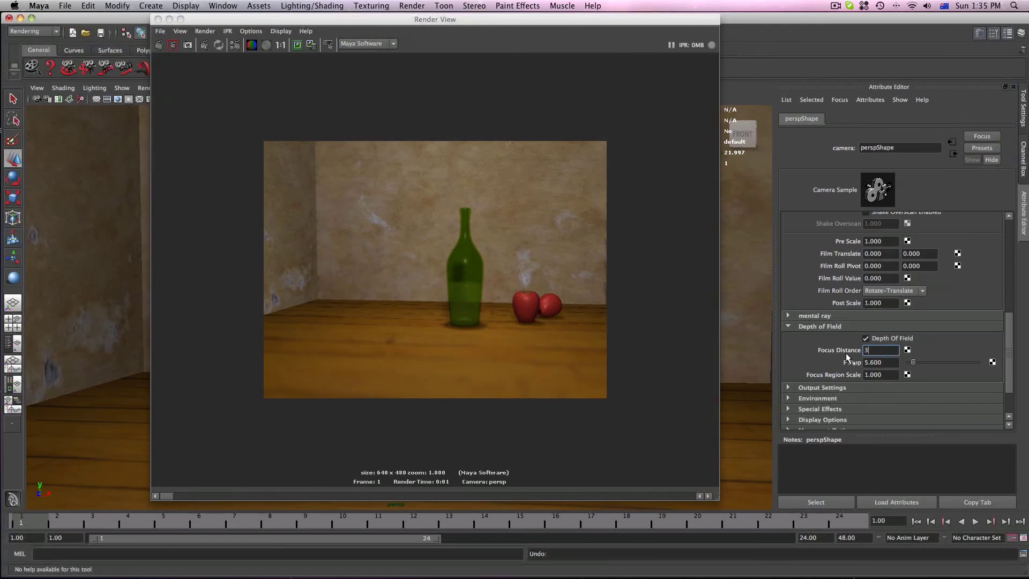
type("1")
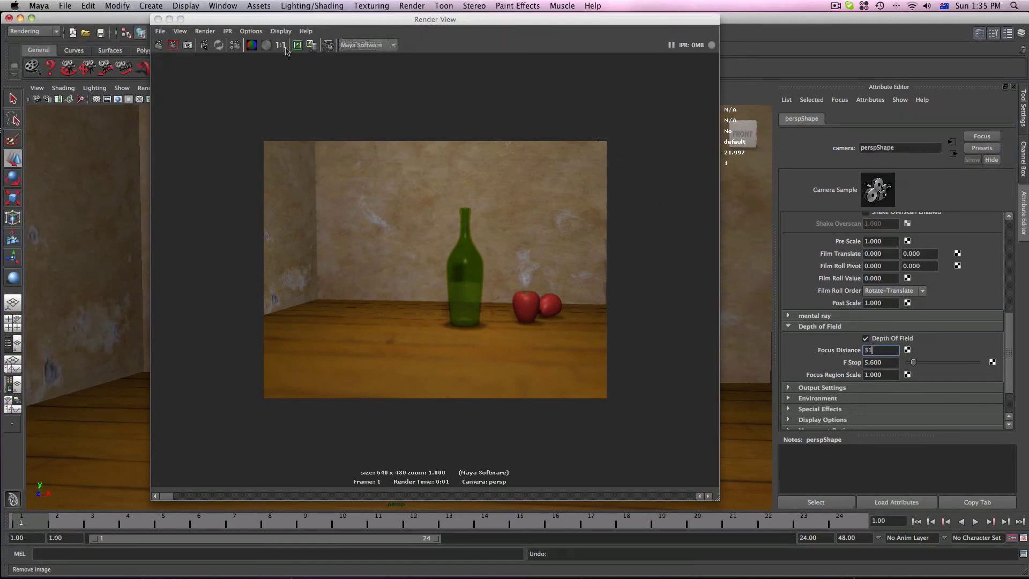
left_click(159, 45)
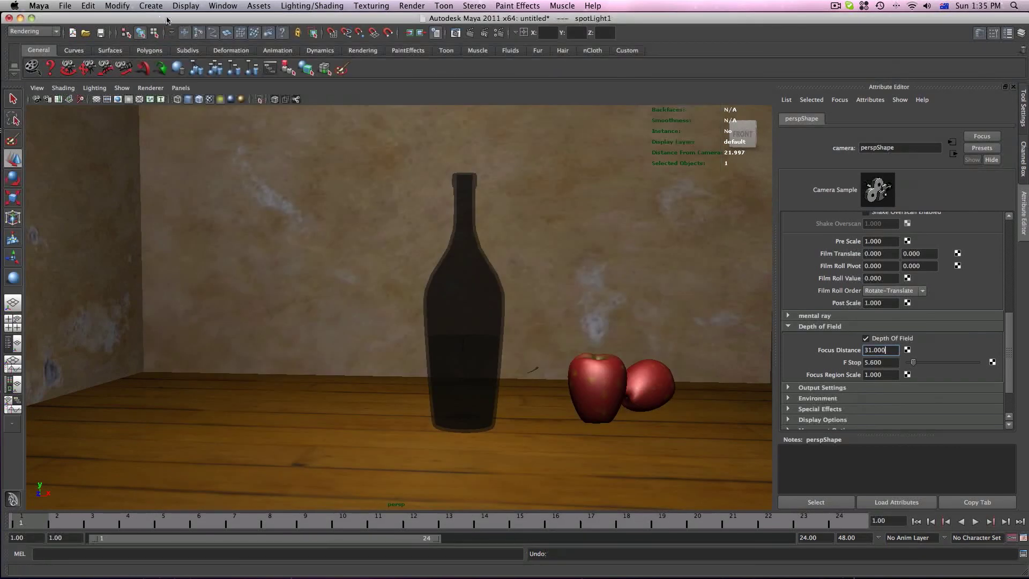
left_click(158, 20)
mouse_move(523, 284)
left_mouse_down("alt")
mouse_move(470, 284)
mouse_move(535, 287)
mouse_move(531, 274)
mouse_move(521, 289)
left_mouse_up("alt")
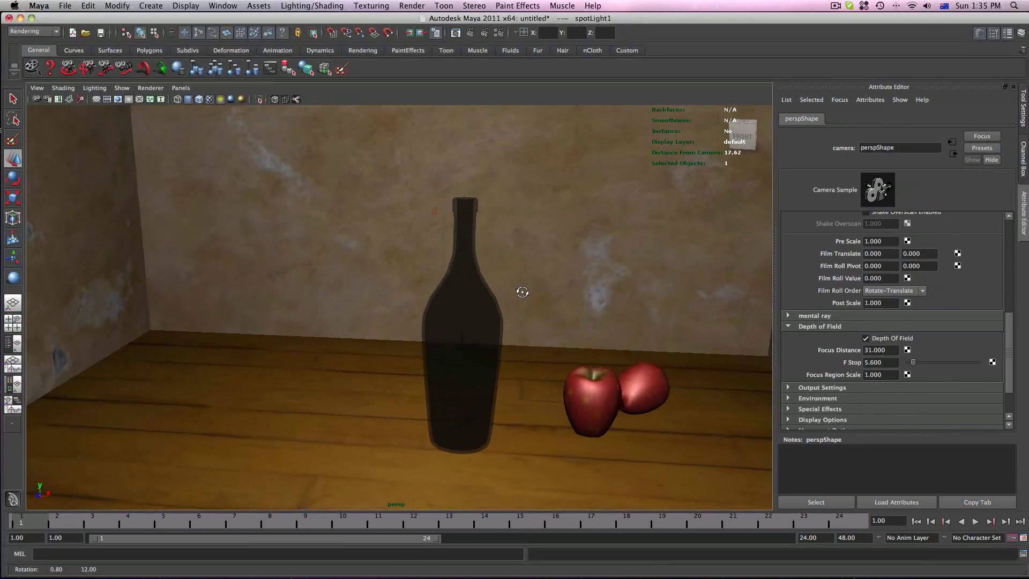